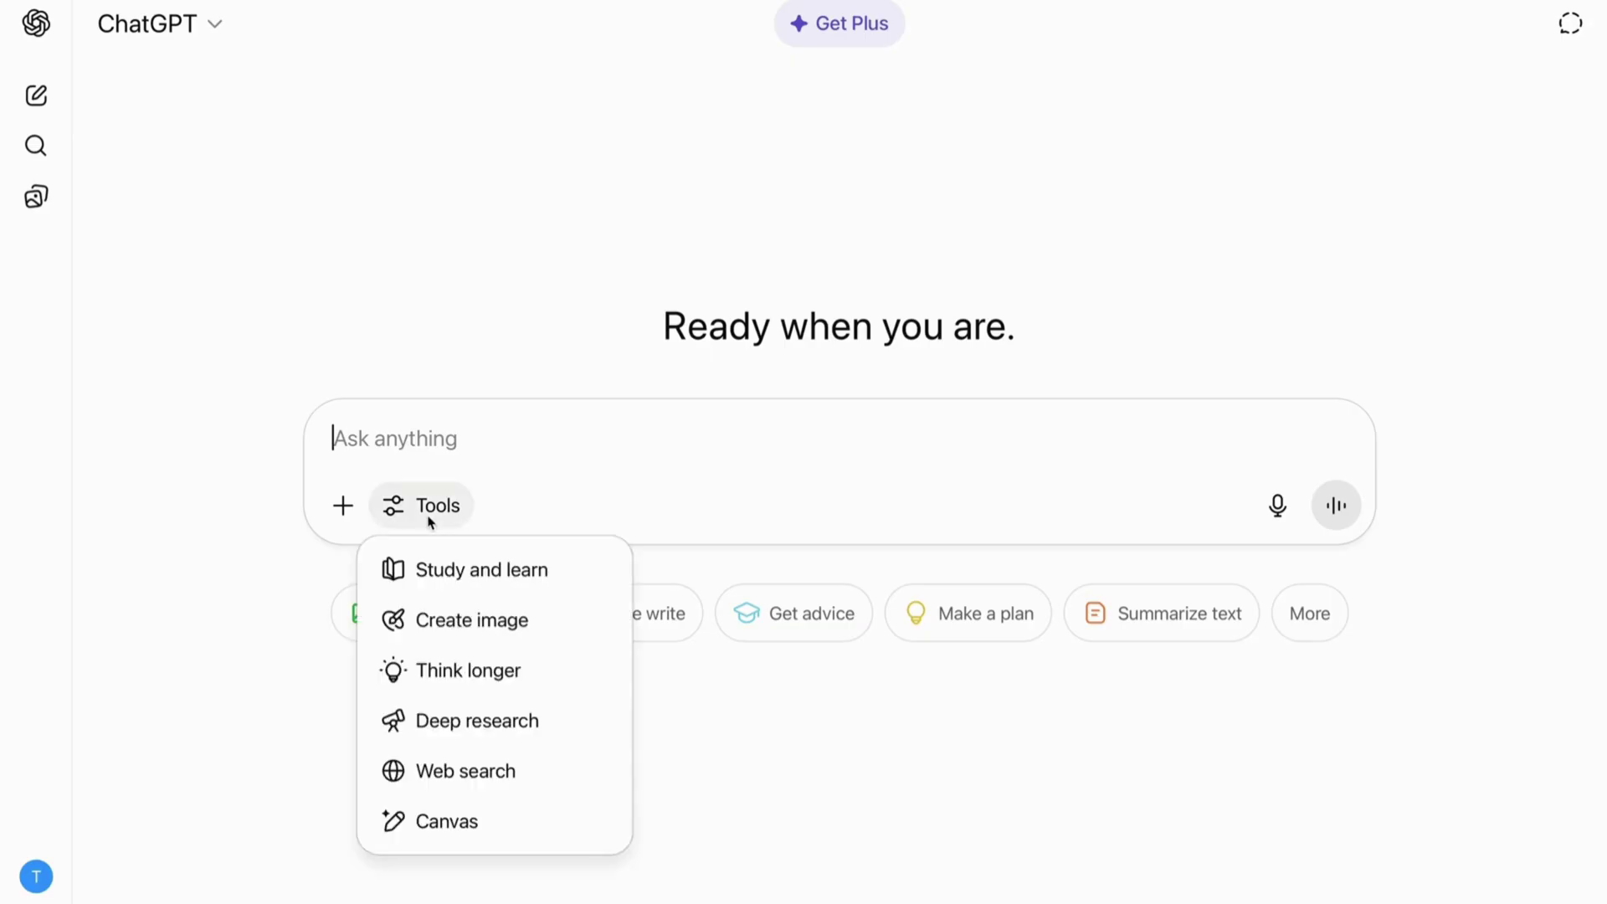
Turn on the Study and learn tool and send the suggested prompt "Help me with my homework".
click(440, 555)
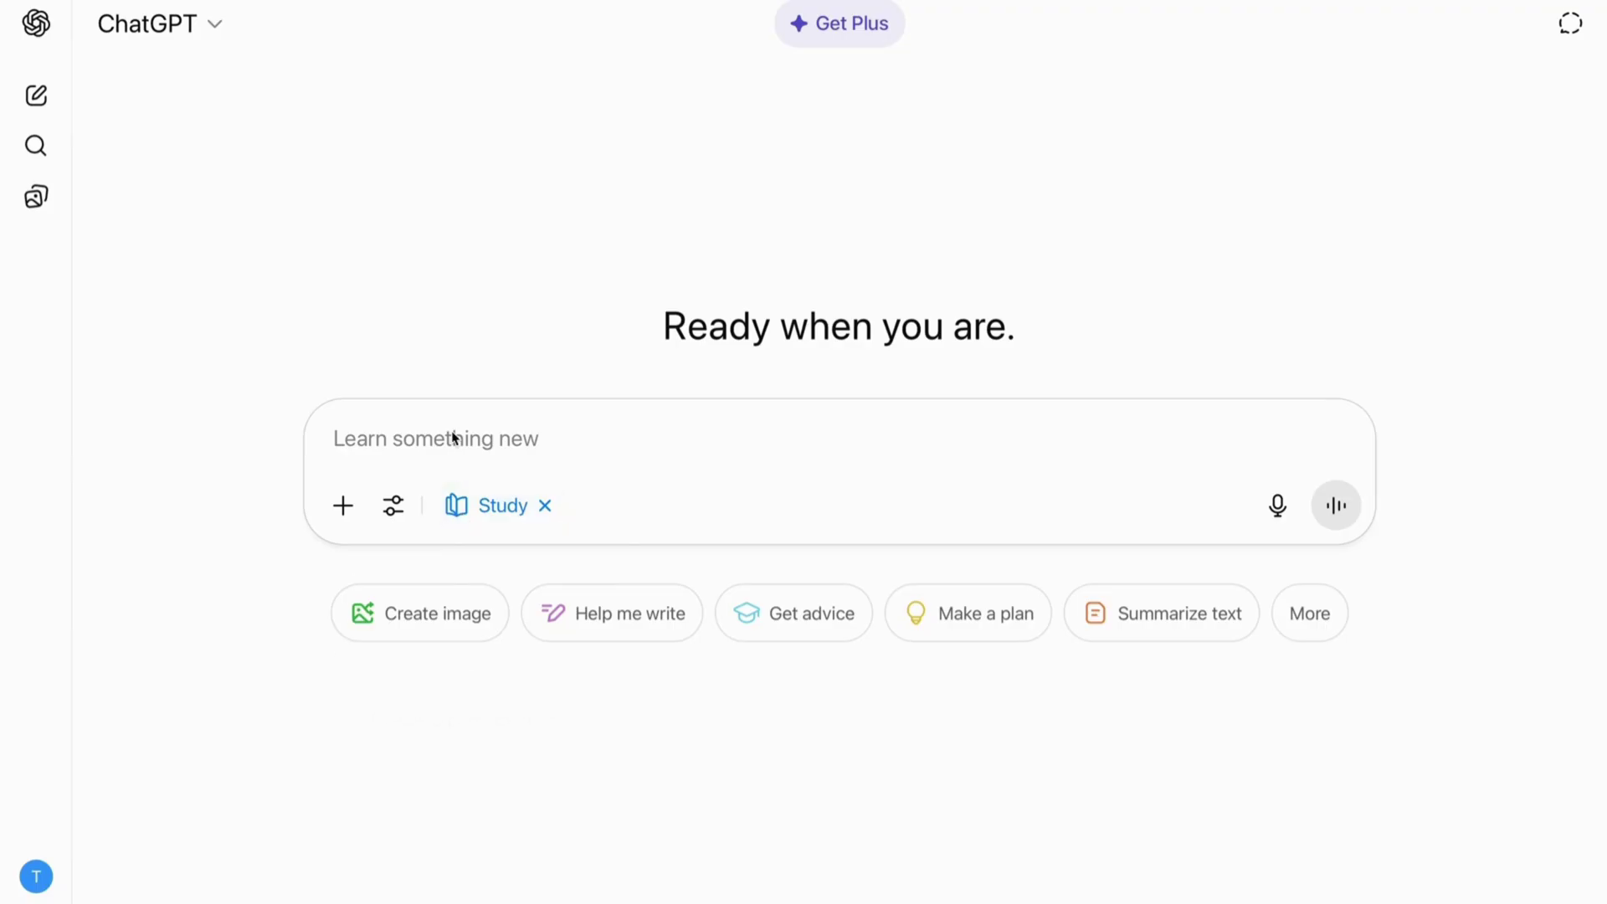
click(450, 592)
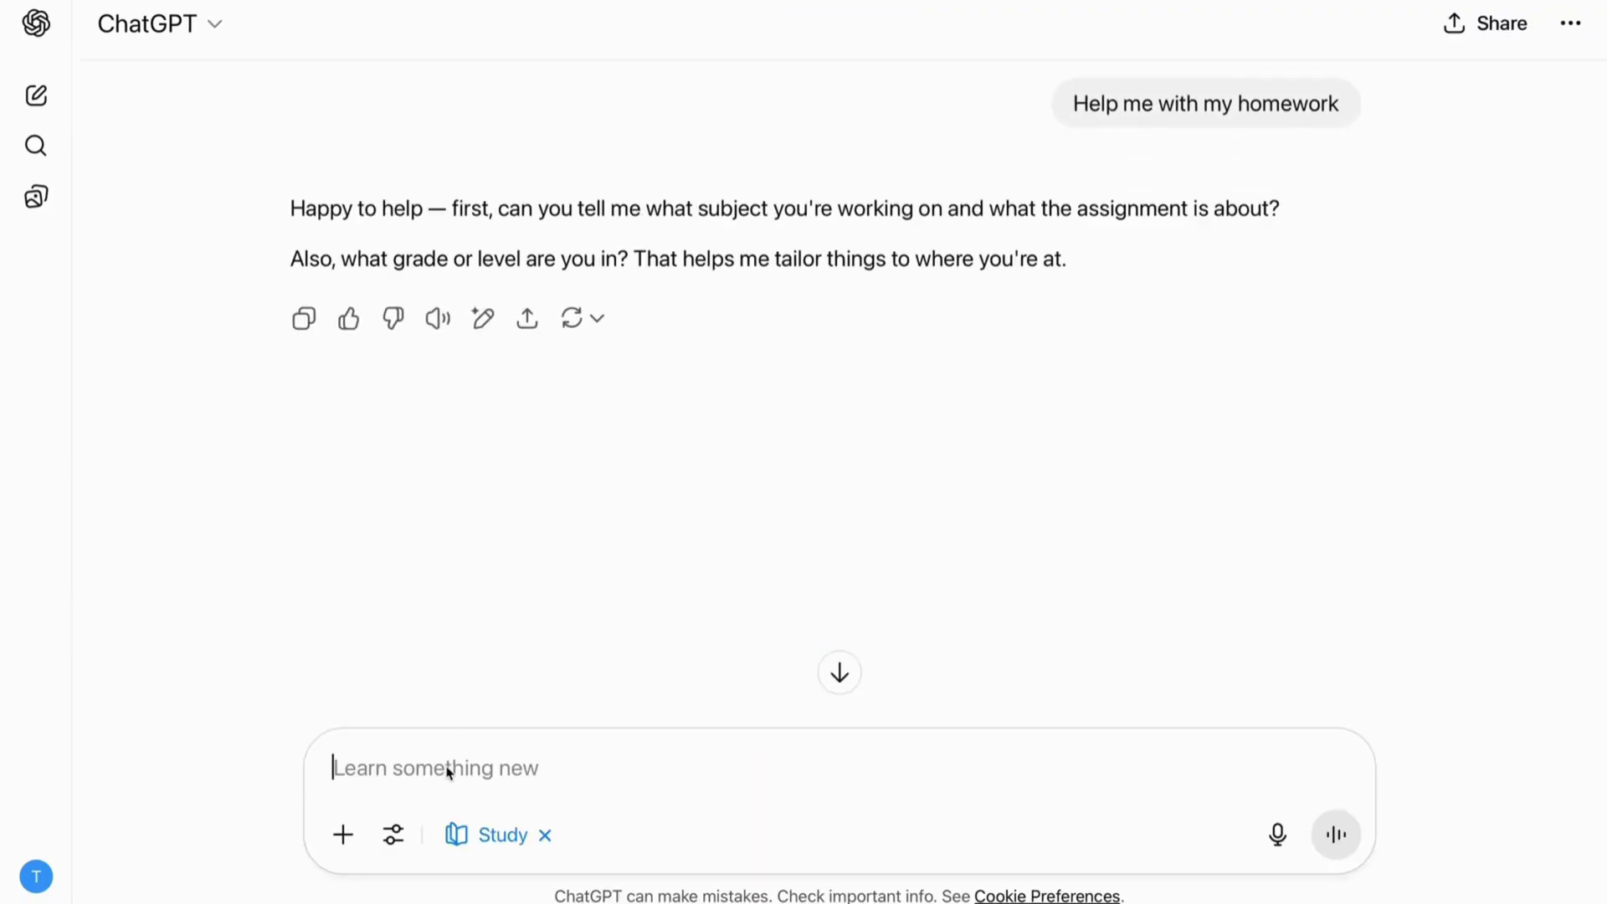
Answer the tutor's questions by sending "English grammar" as the subject and "tenses" as the topic.
text(English gram)
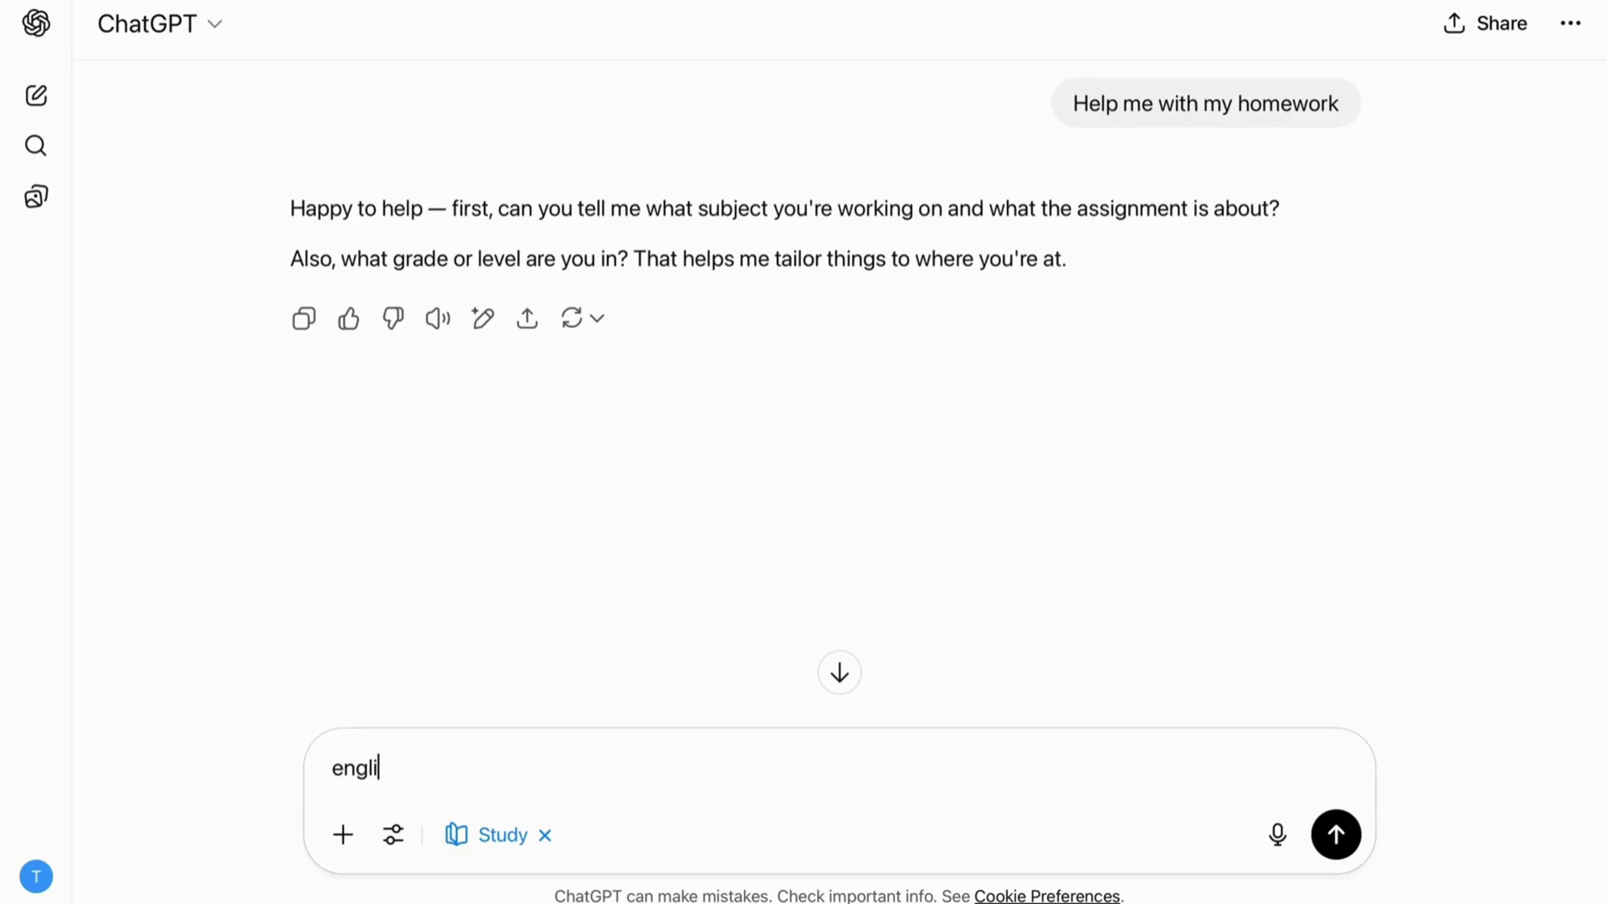
text(mar)
key(Return)
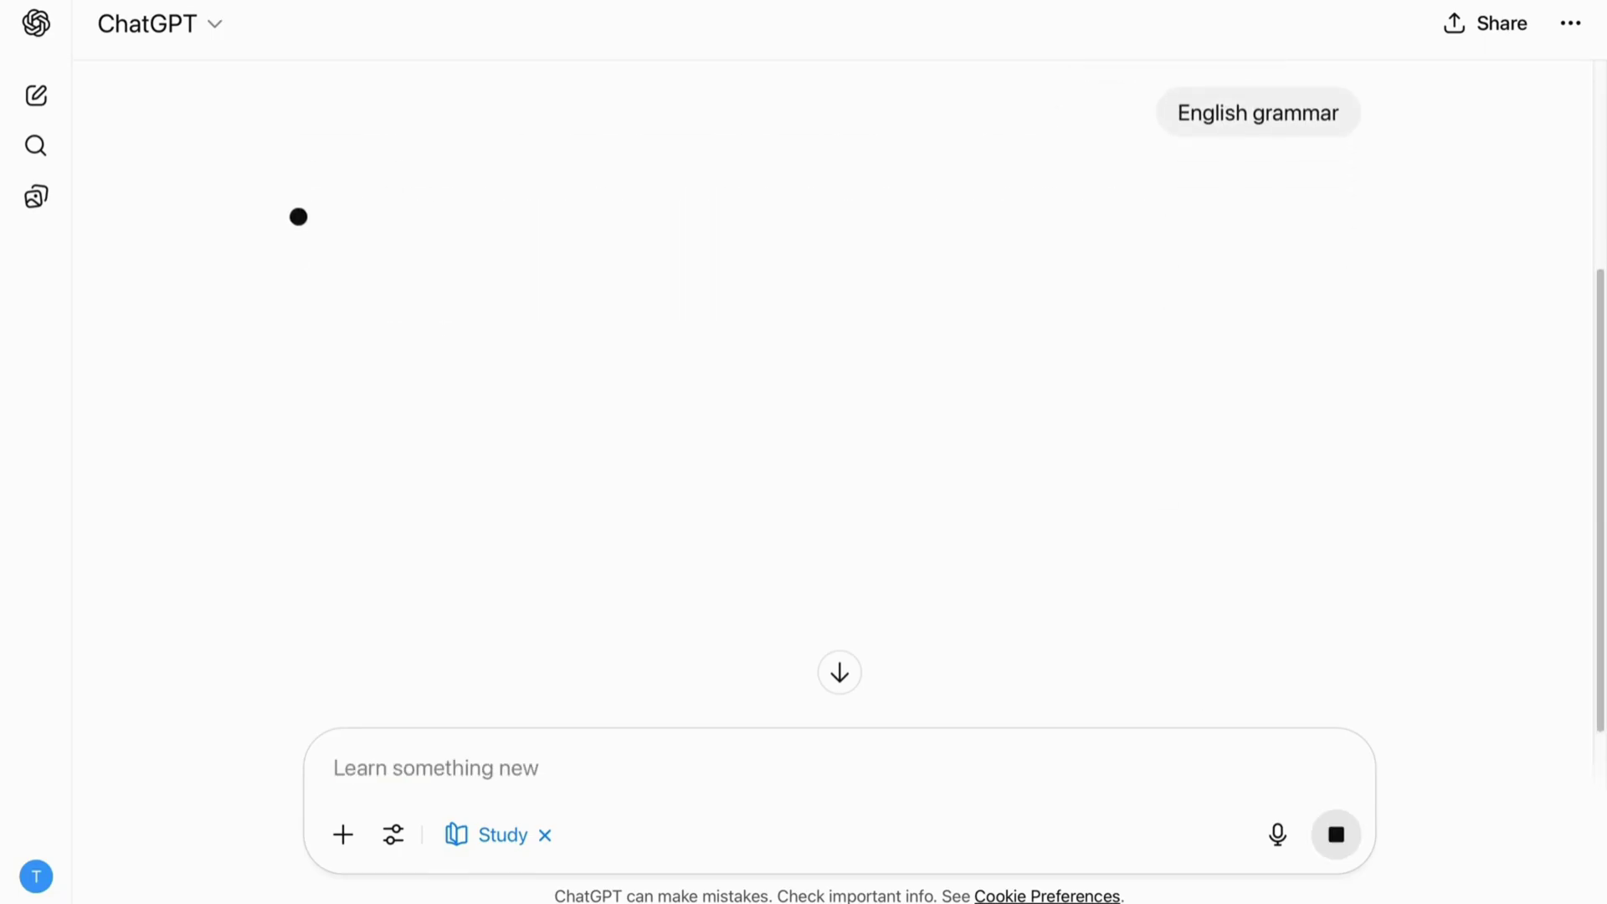
text(tenses)
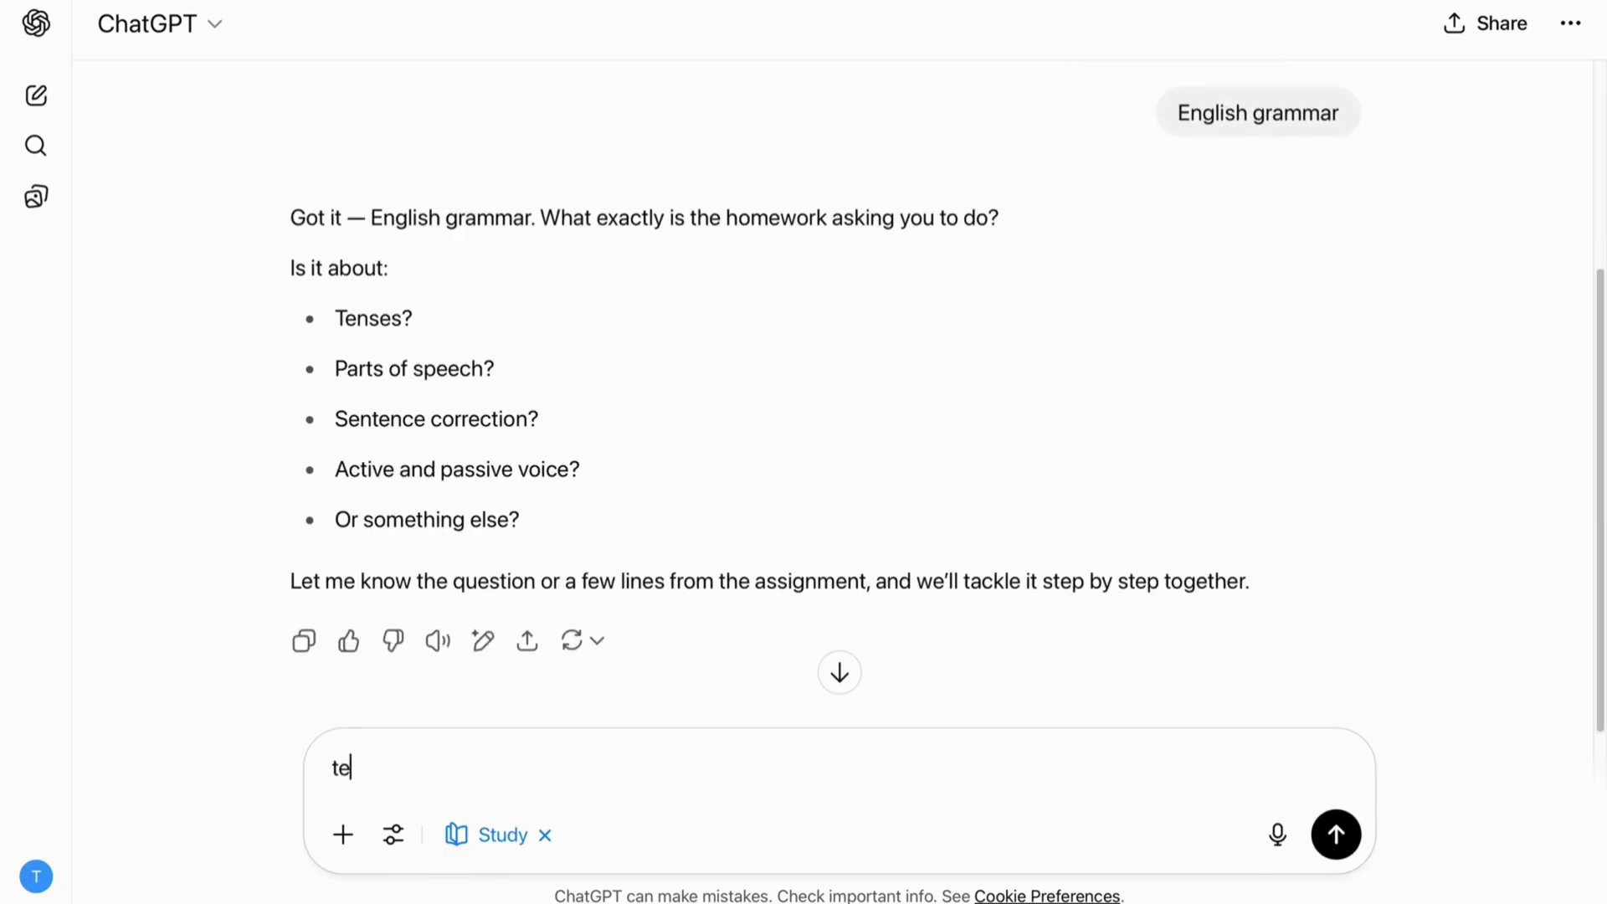
key(Return)
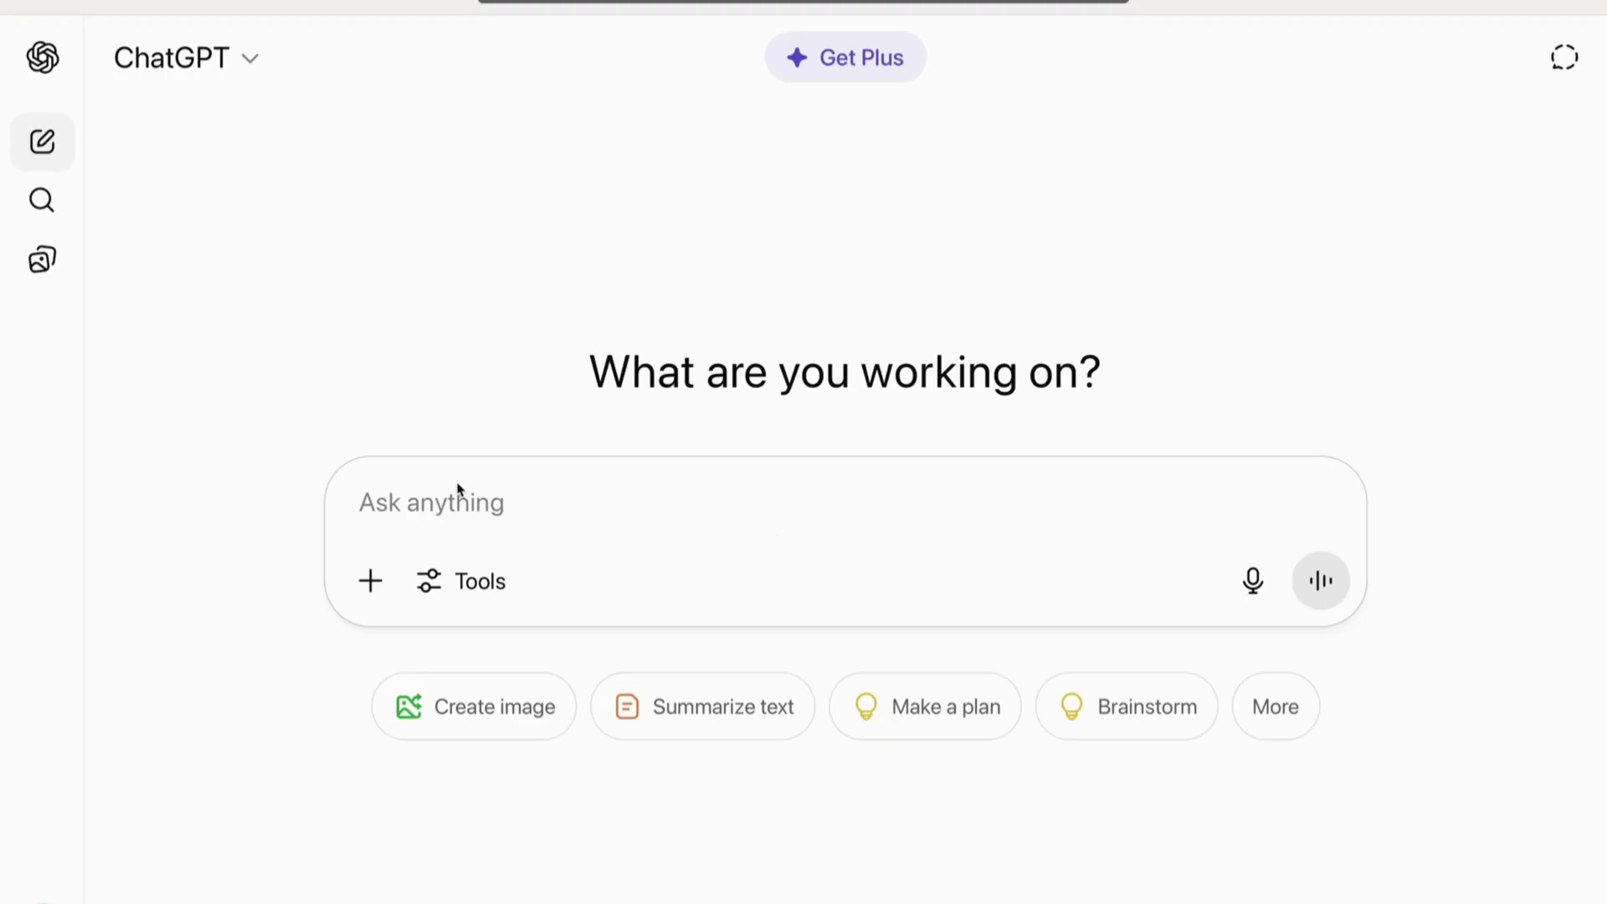
In the new chat, enable Study and learn and send the suggested "Help me with my homework" prompt.
click(469, 581)
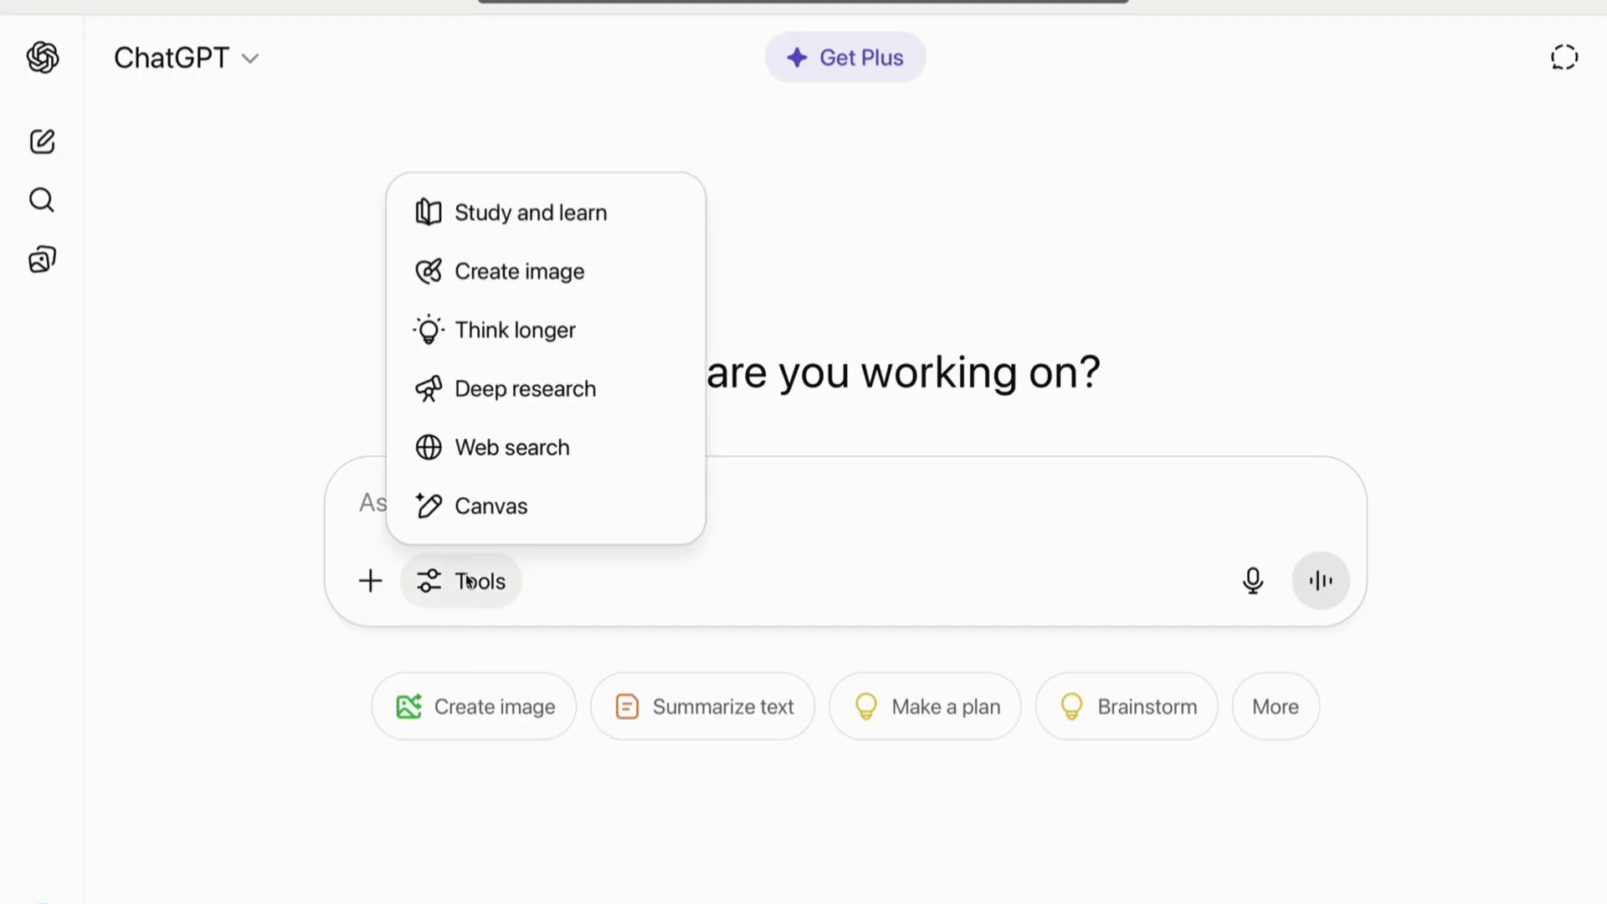
click(552, 217)
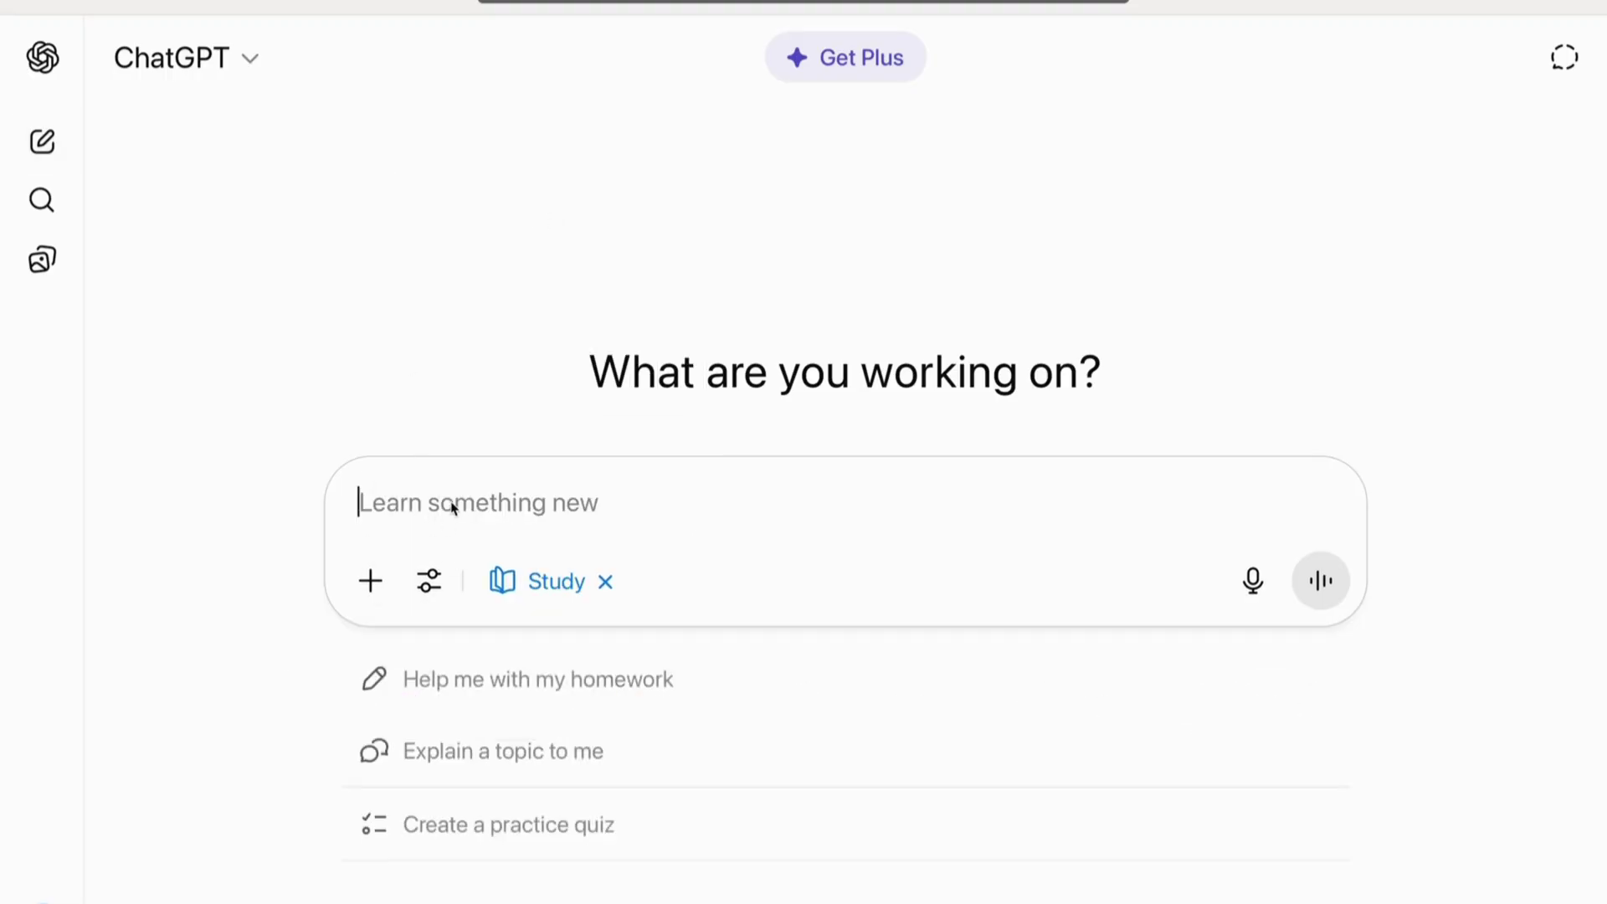
click(545, 699)
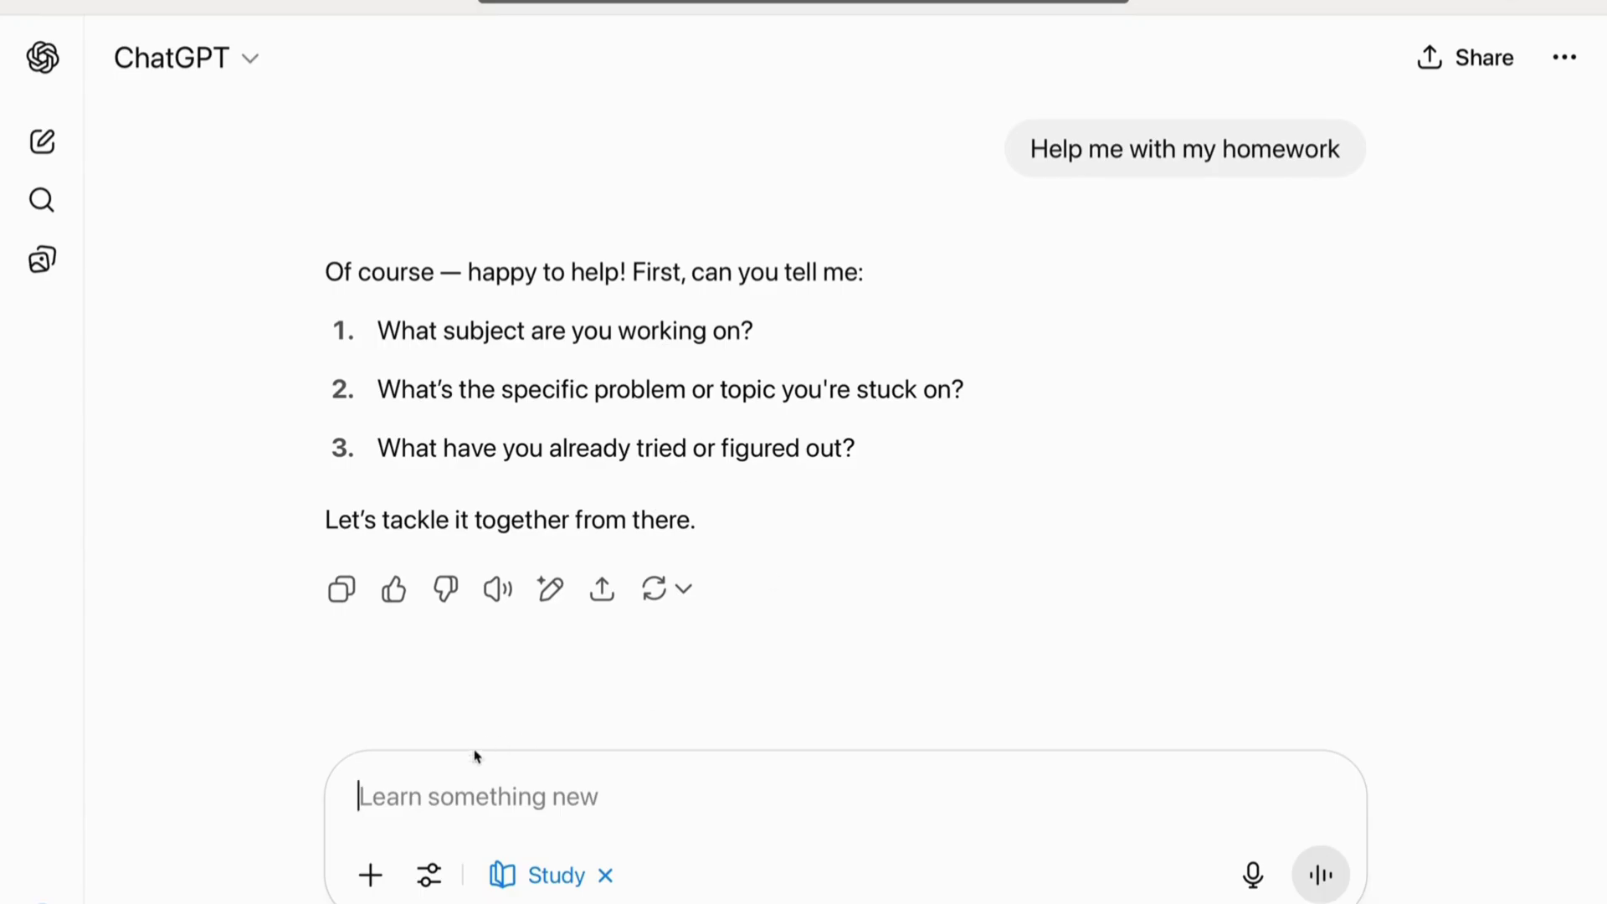
Send the message "subject Maths, problem - solve this equation for me x2-5x+6=0".
text(subh)
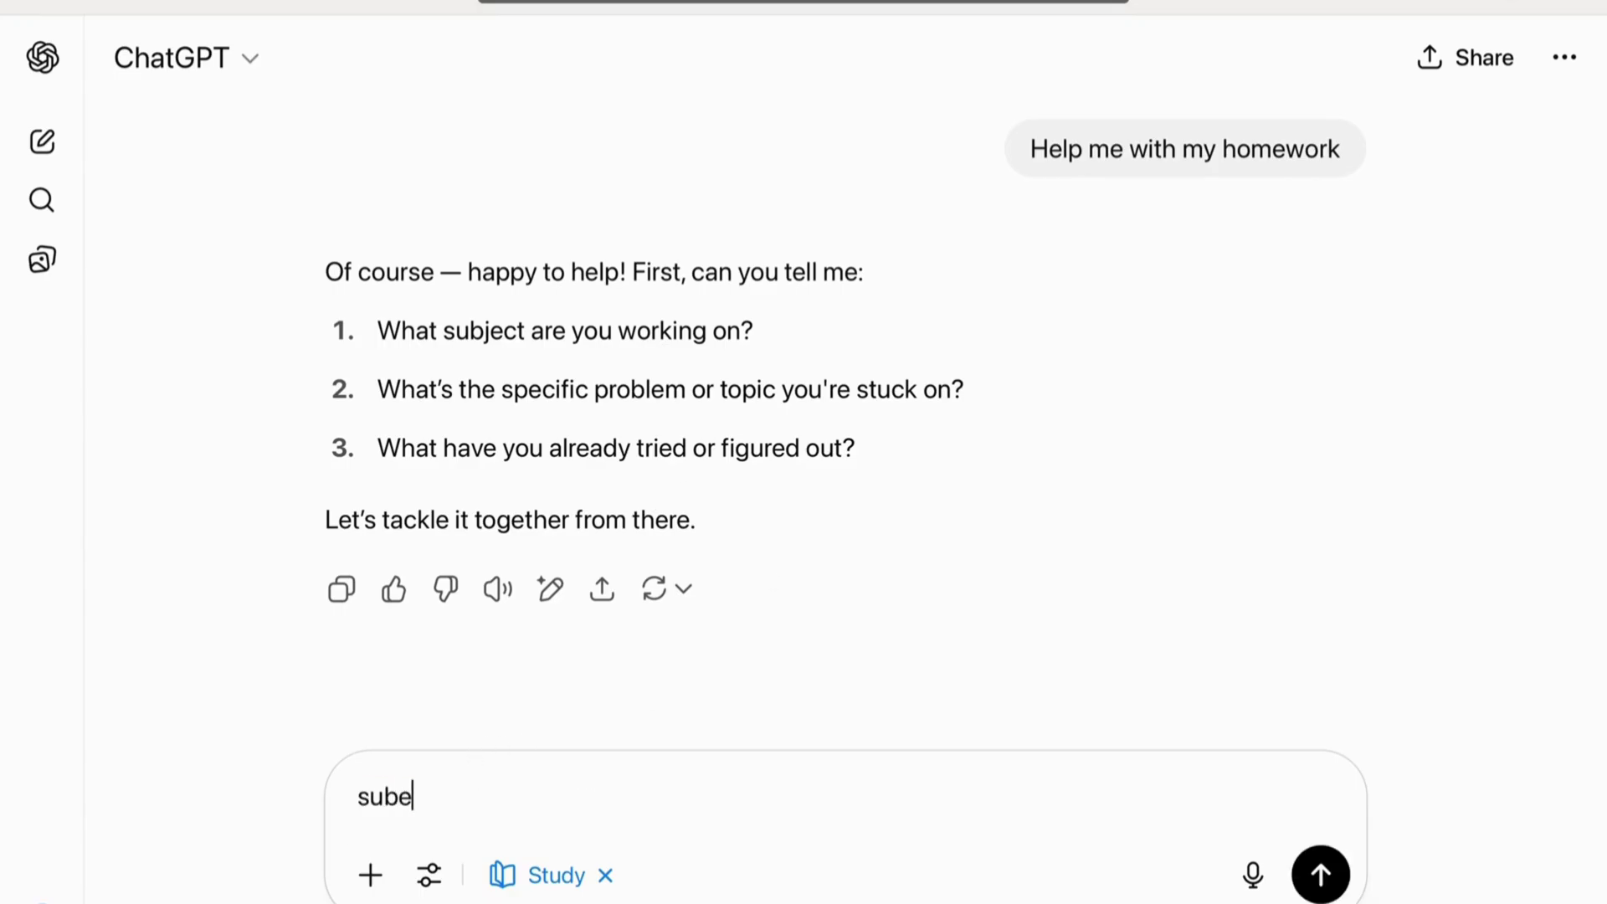
key(BackSpace)
text(ject Maths,)
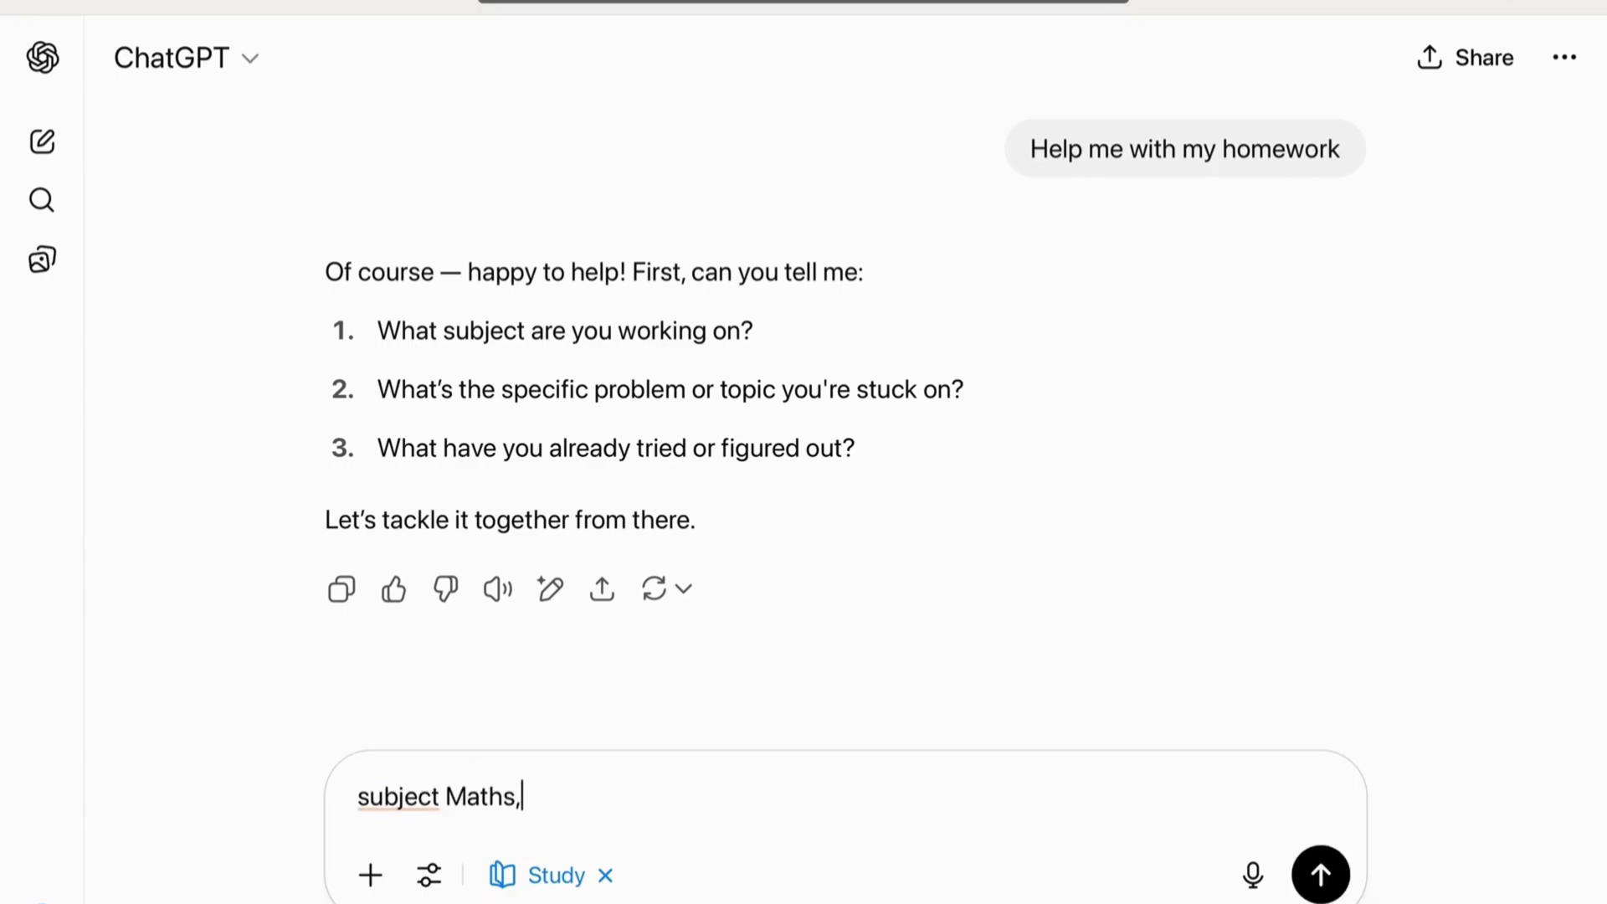
text( problem - sol)
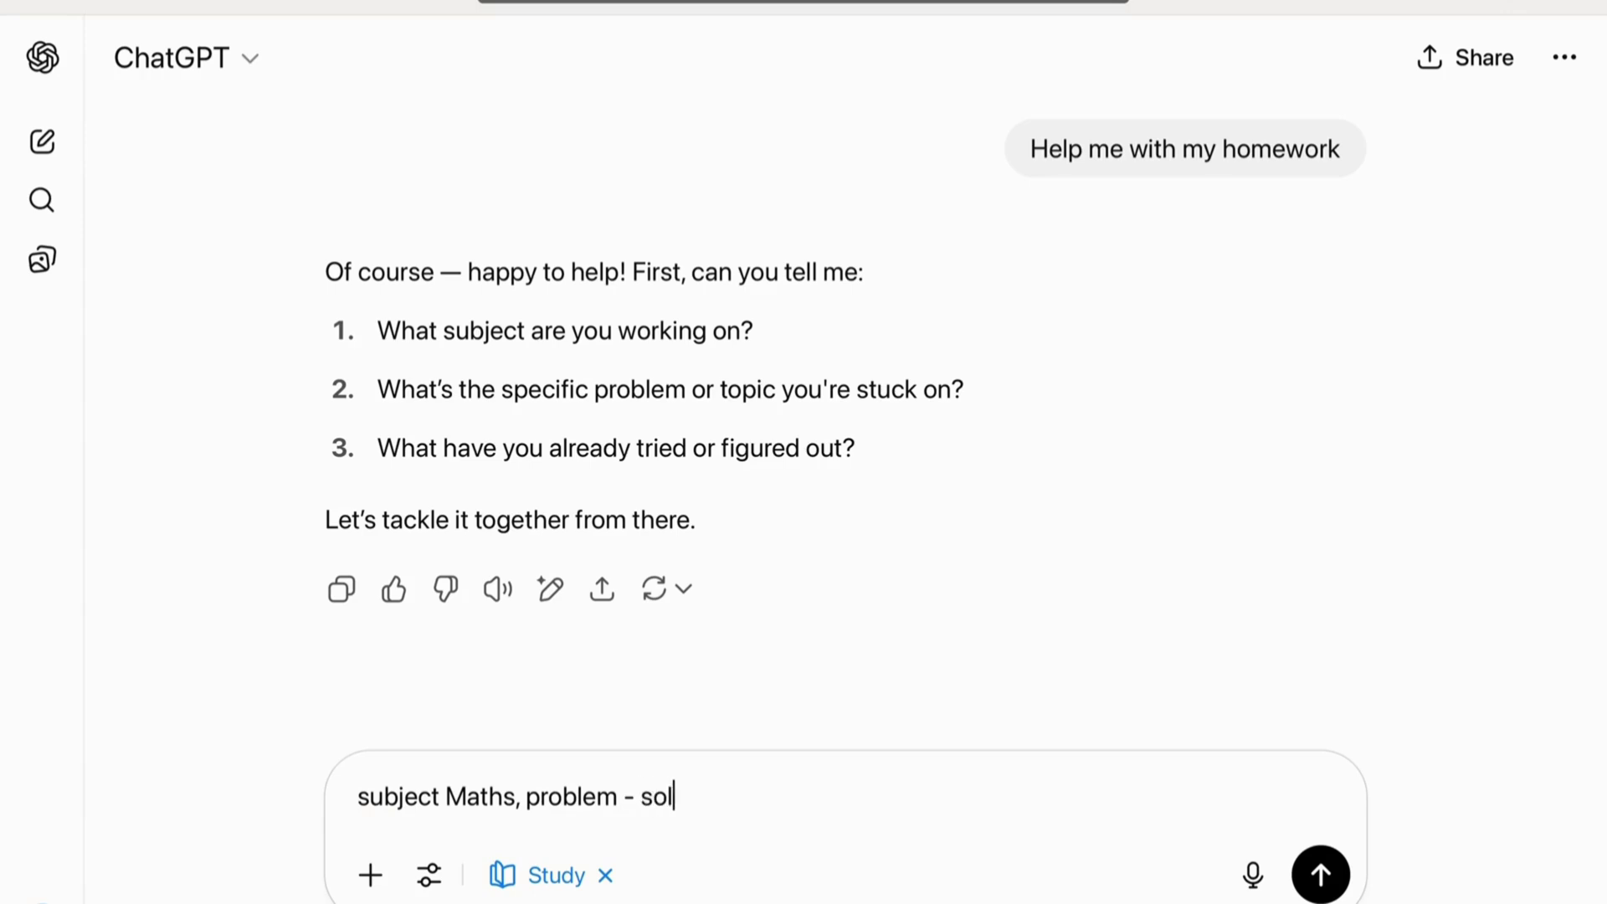
text(ve this equation)
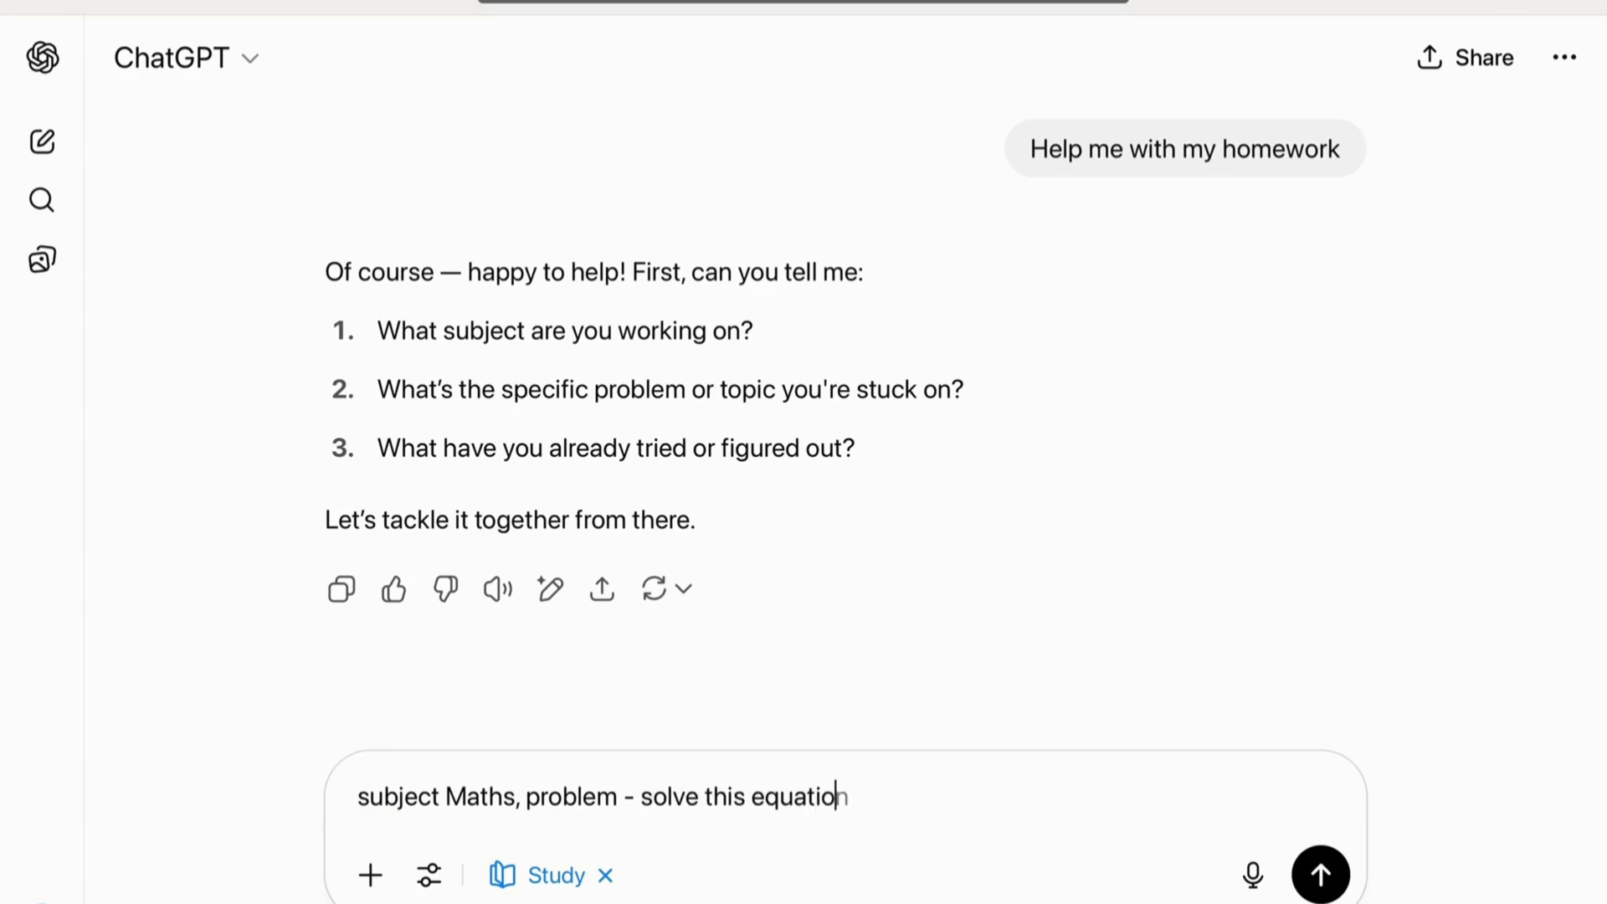
text( for me x2)
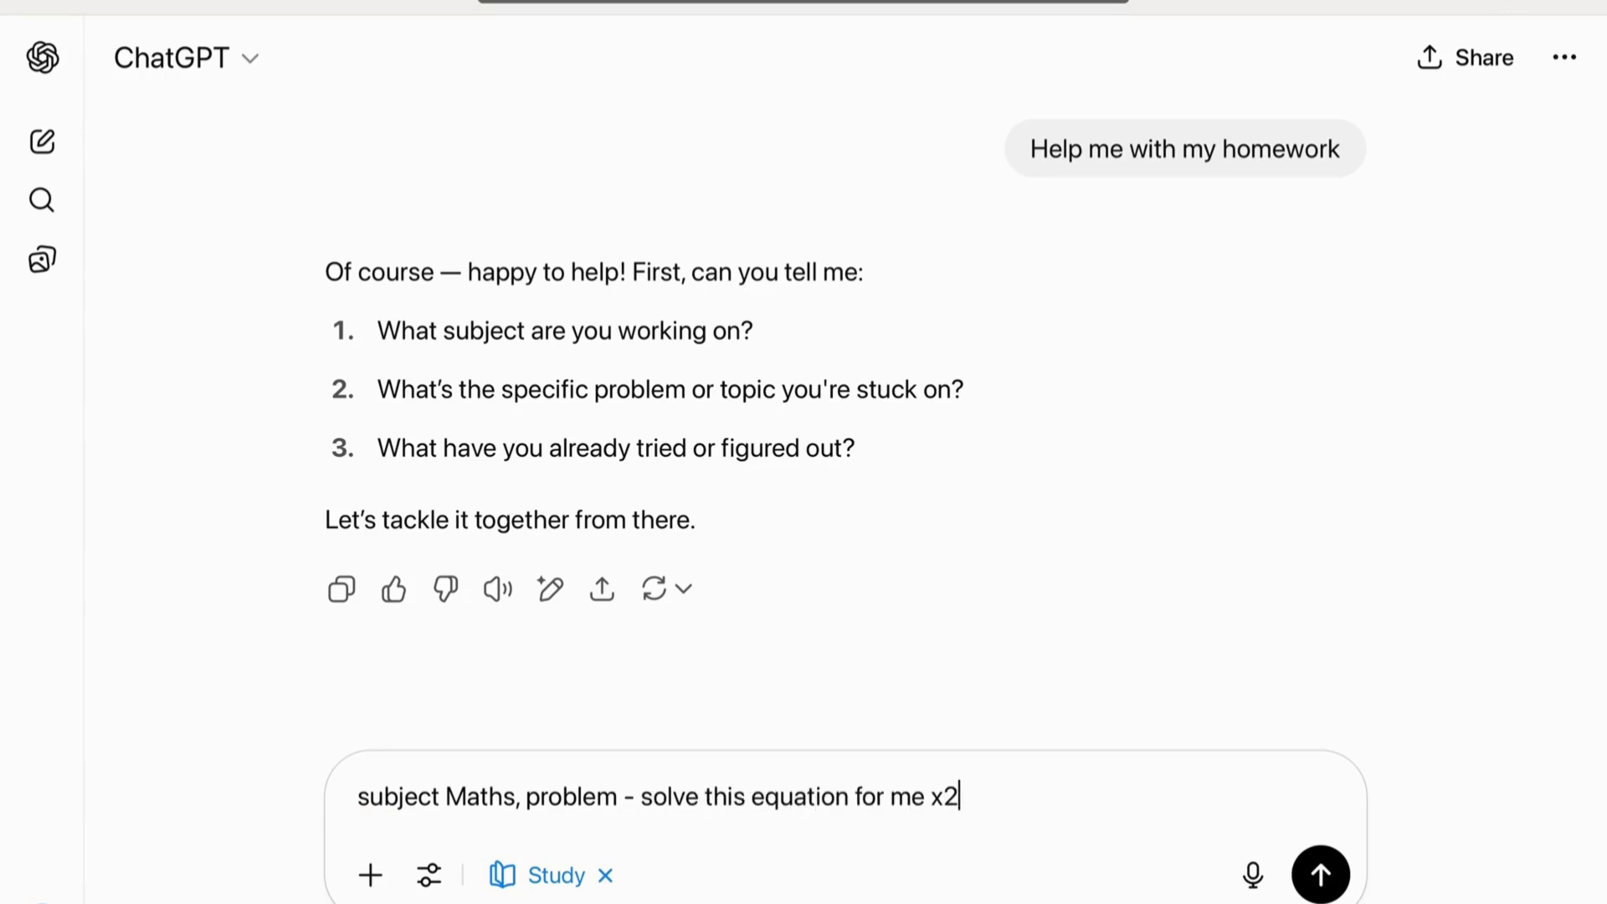
text(w5x+6=0)
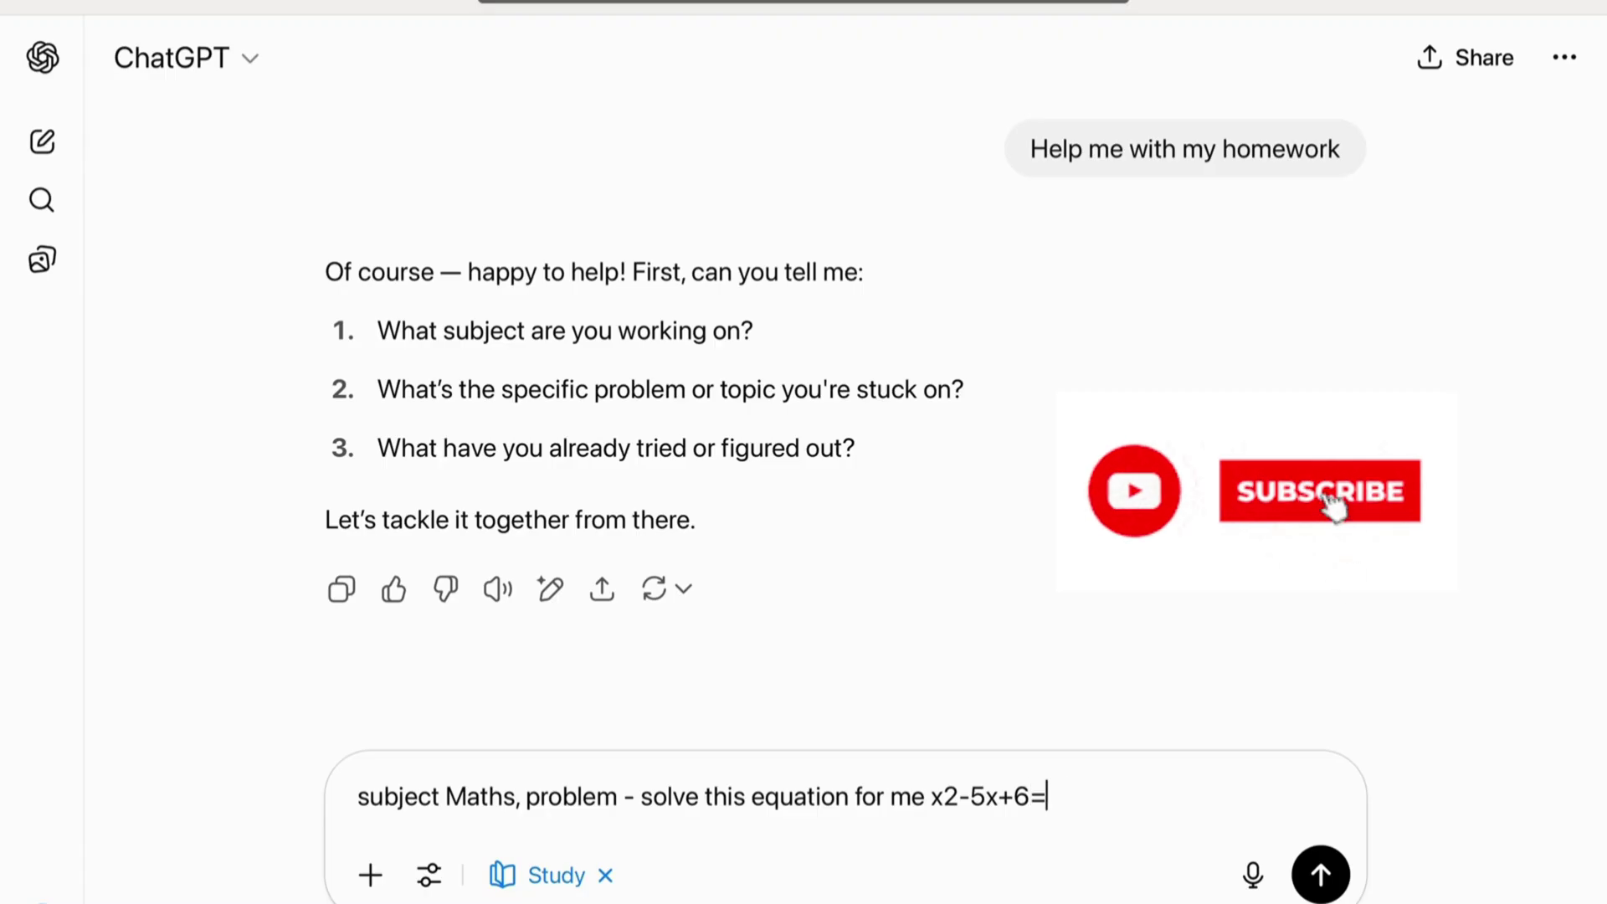
key(Return)
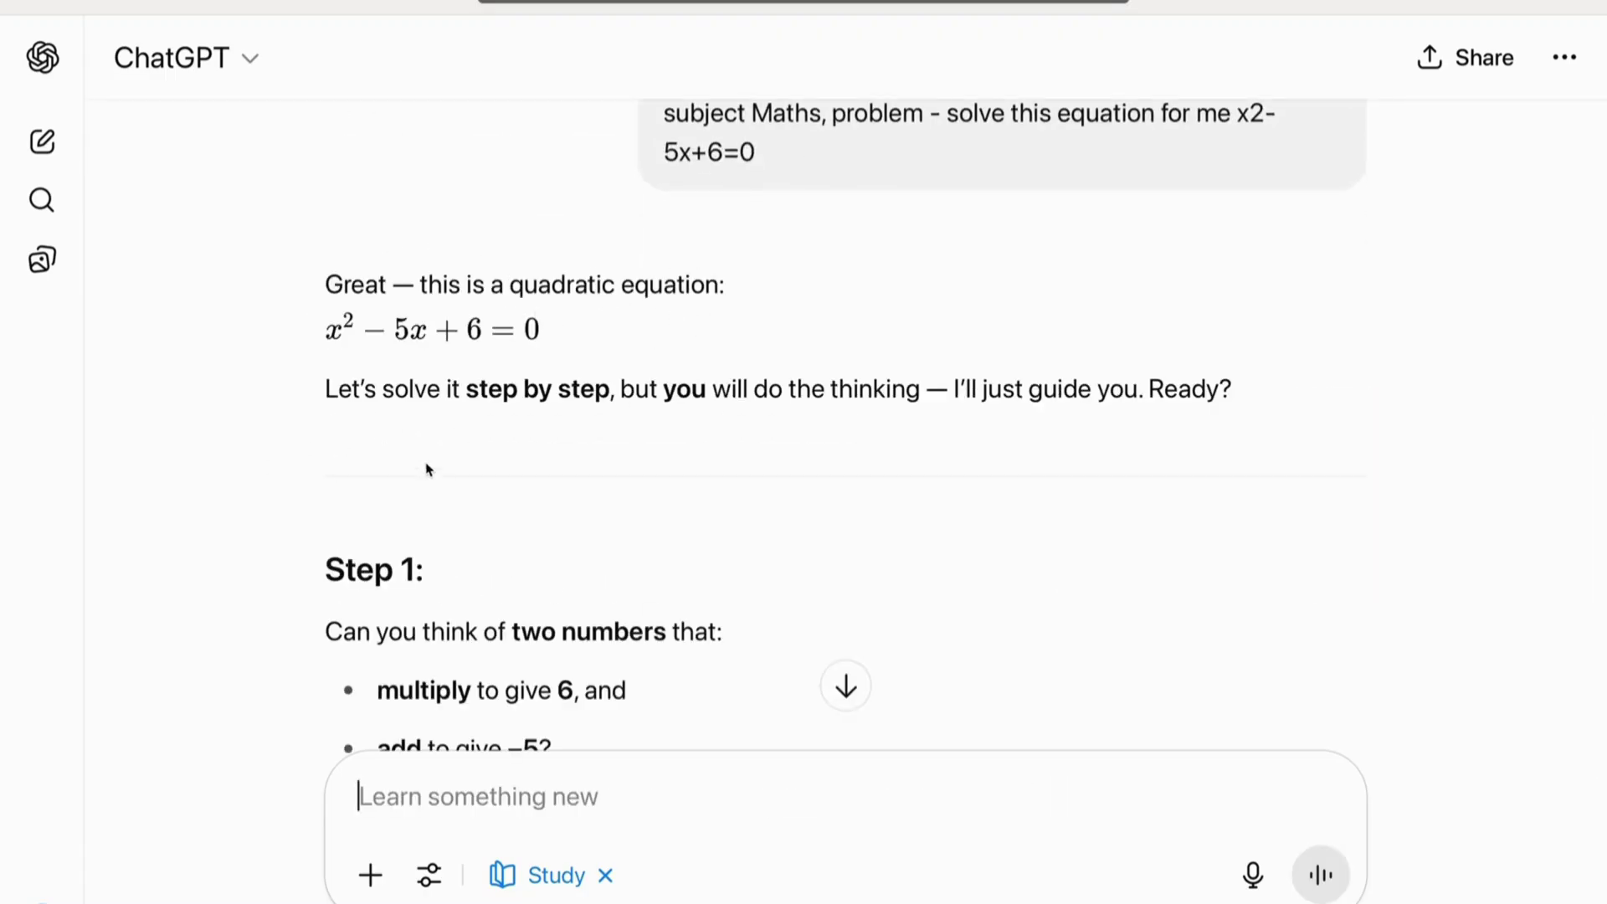
Read the Step 1 question about the two numbers and reply with "-3 and -2".
scroll(416, 510, down, 3)
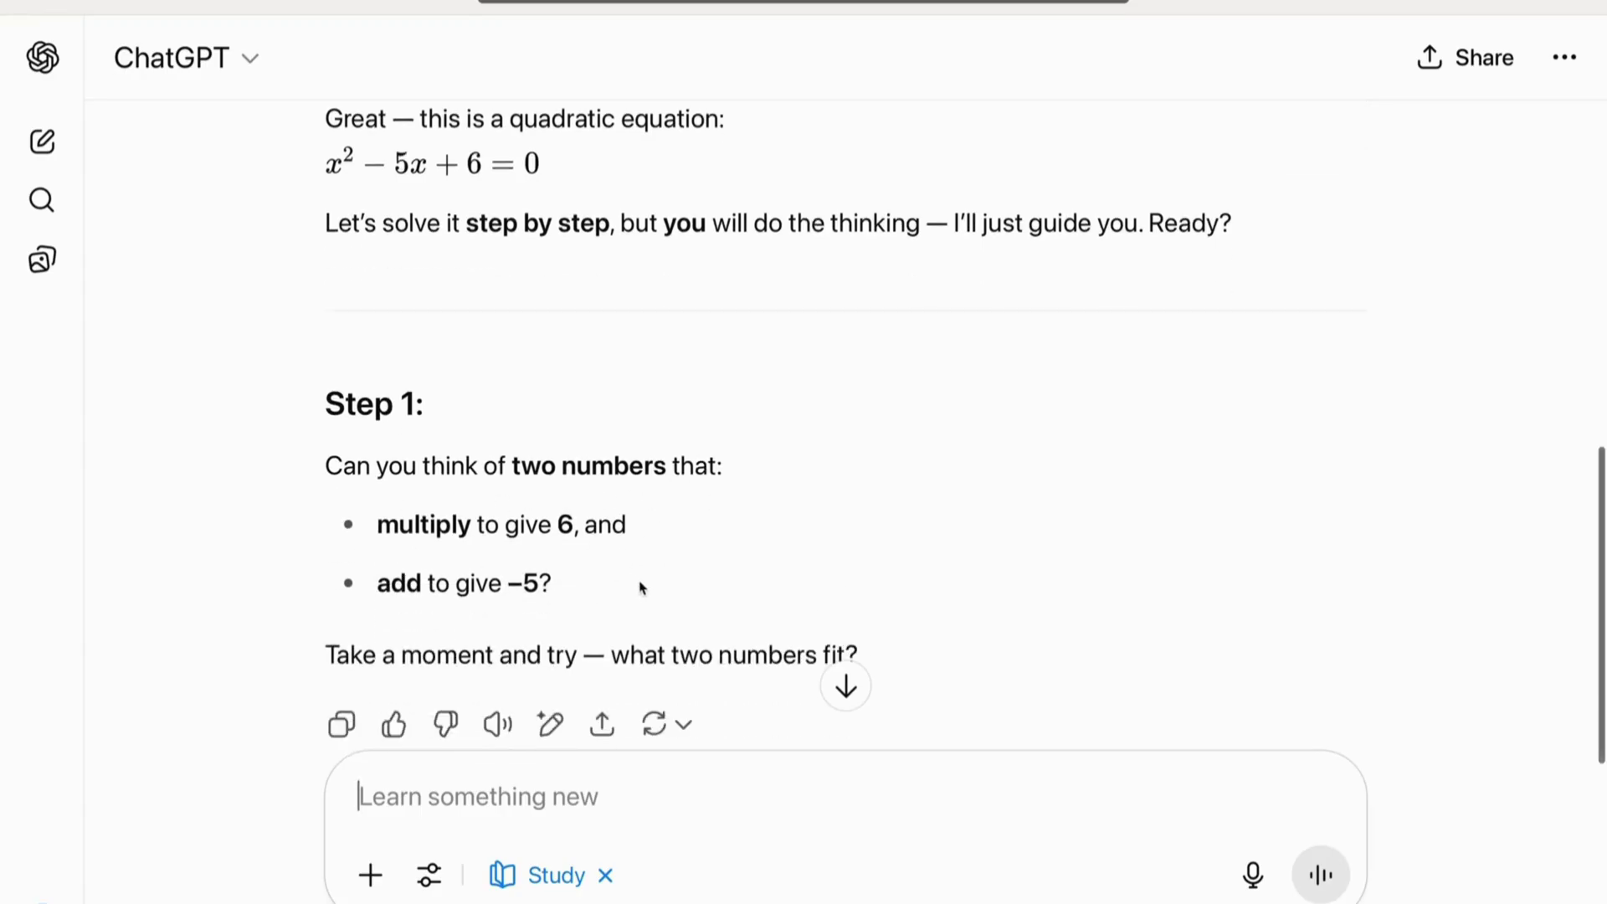
scroll(907, 176, up, 2)
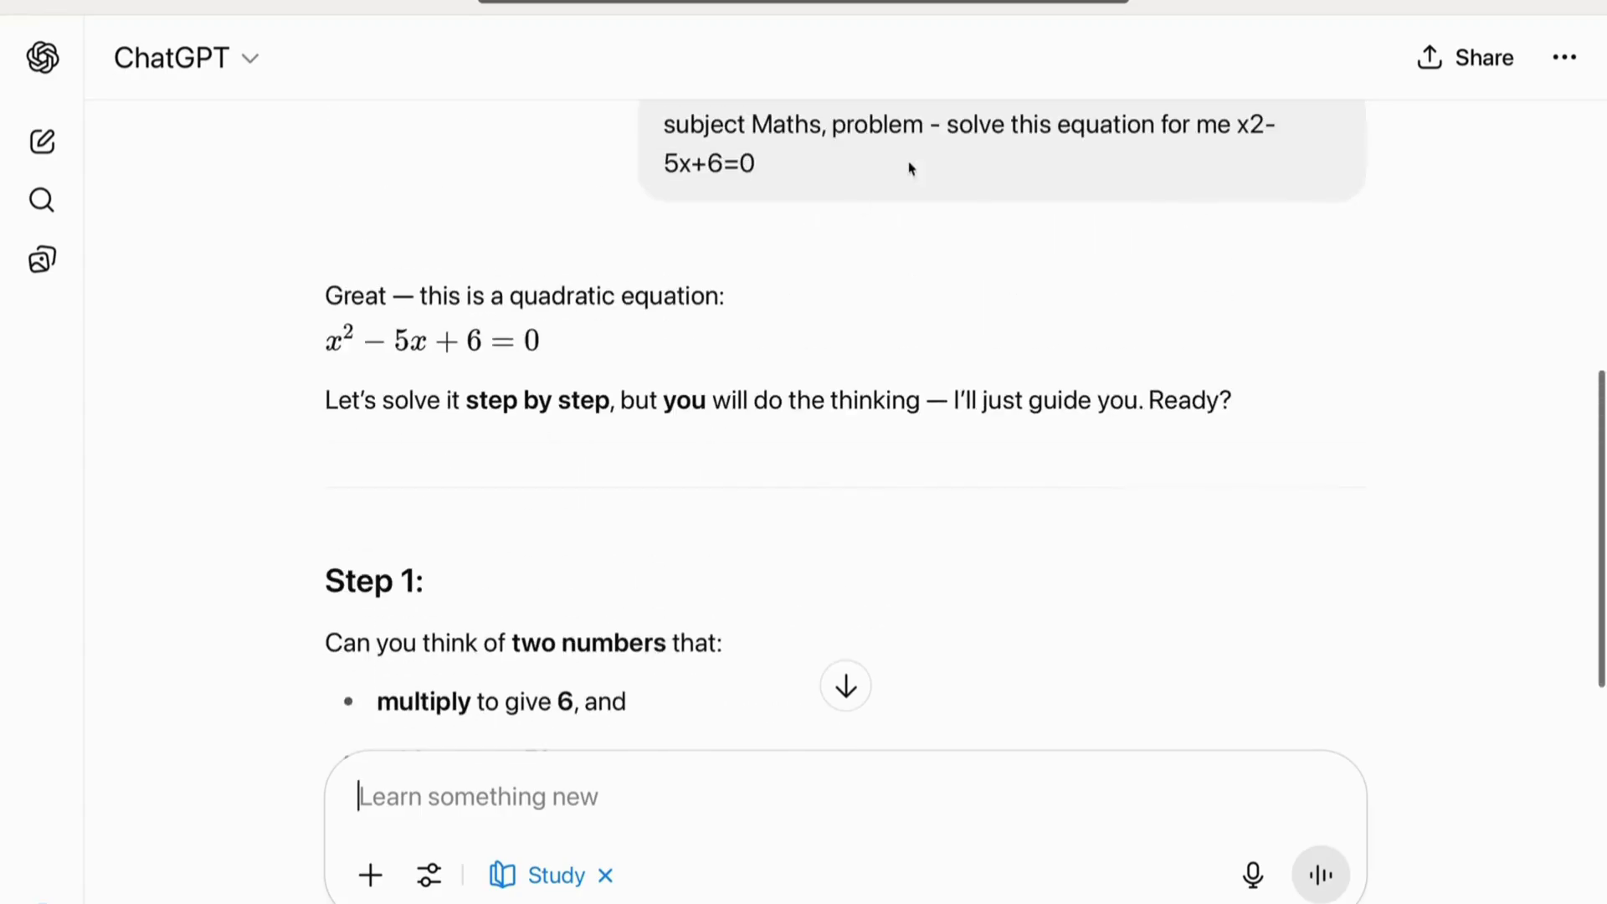
scroll(779, 459, down, 4)
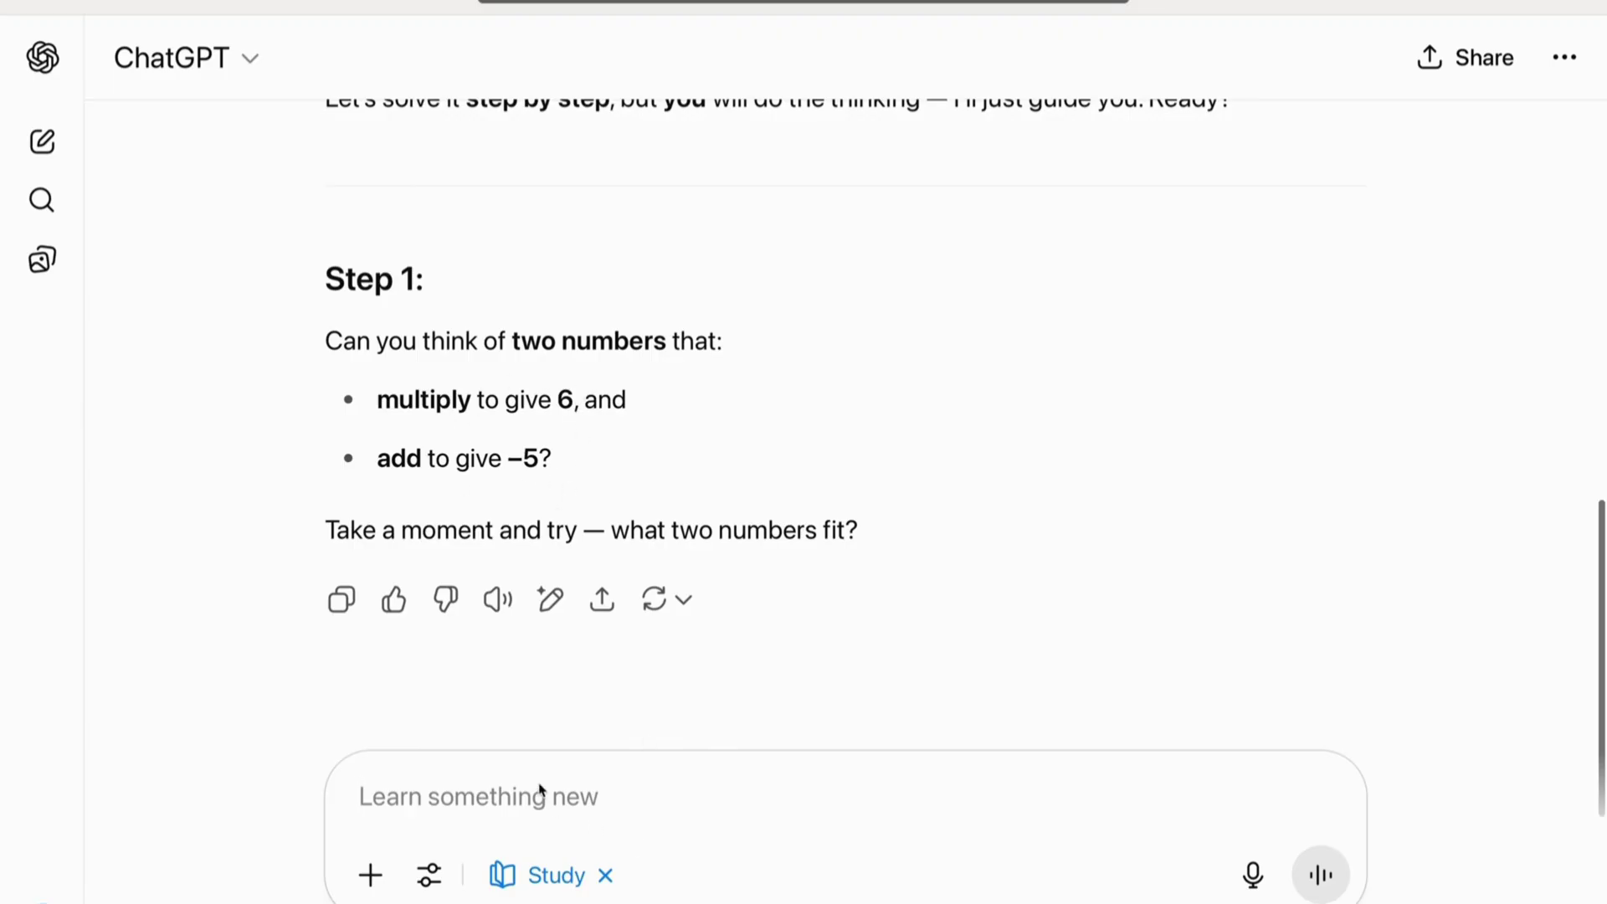
text(-3 and)
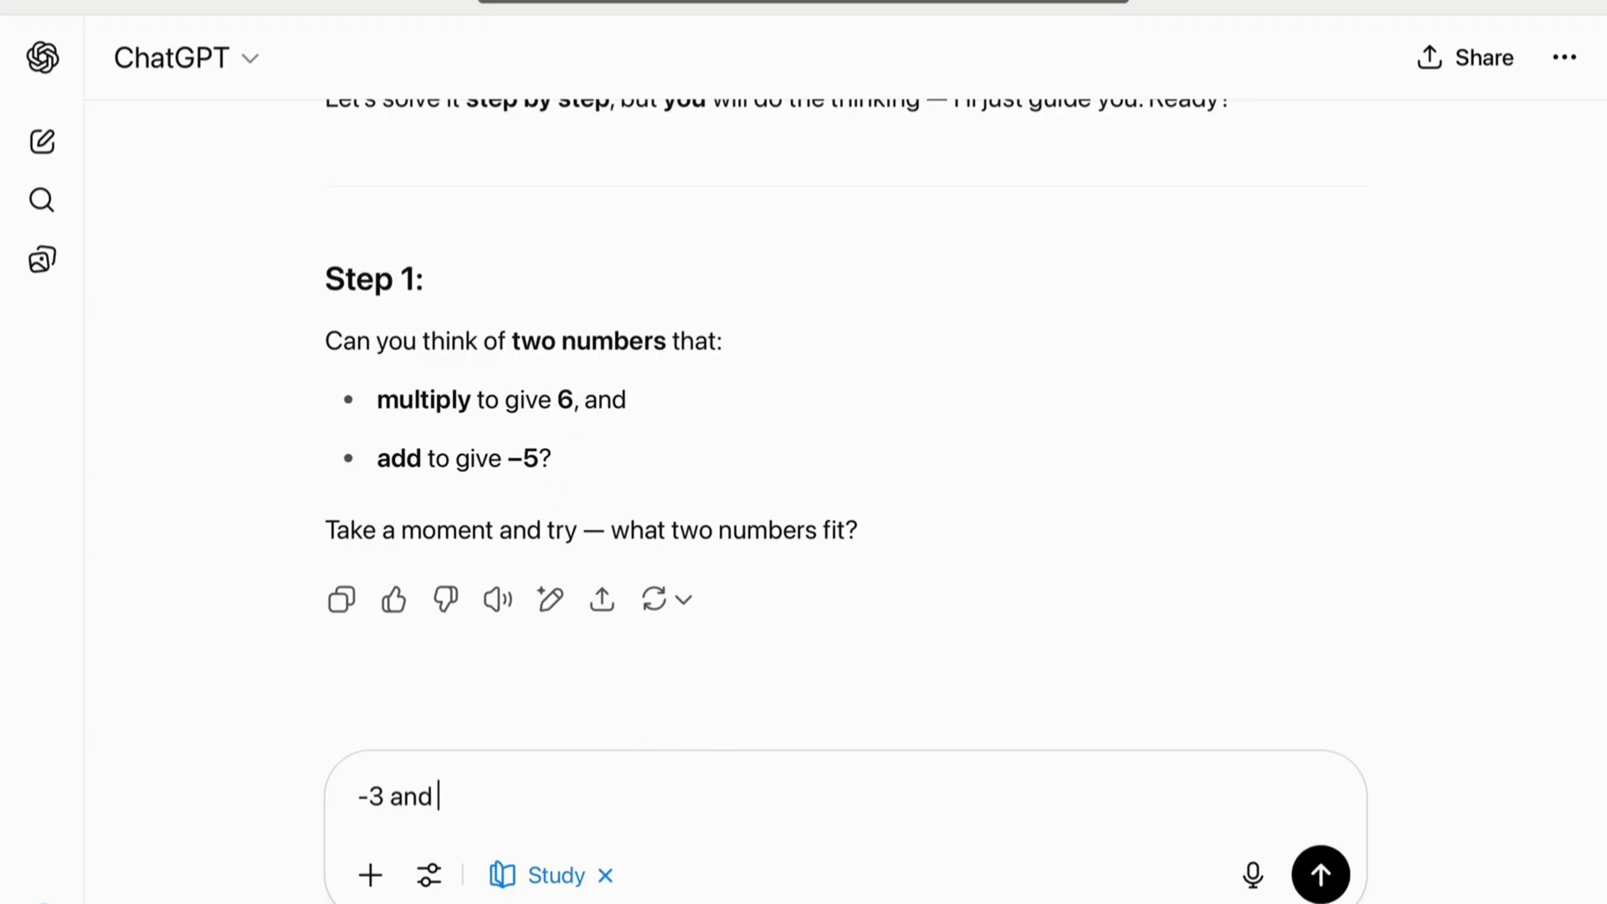
text( -2)
key(Return)
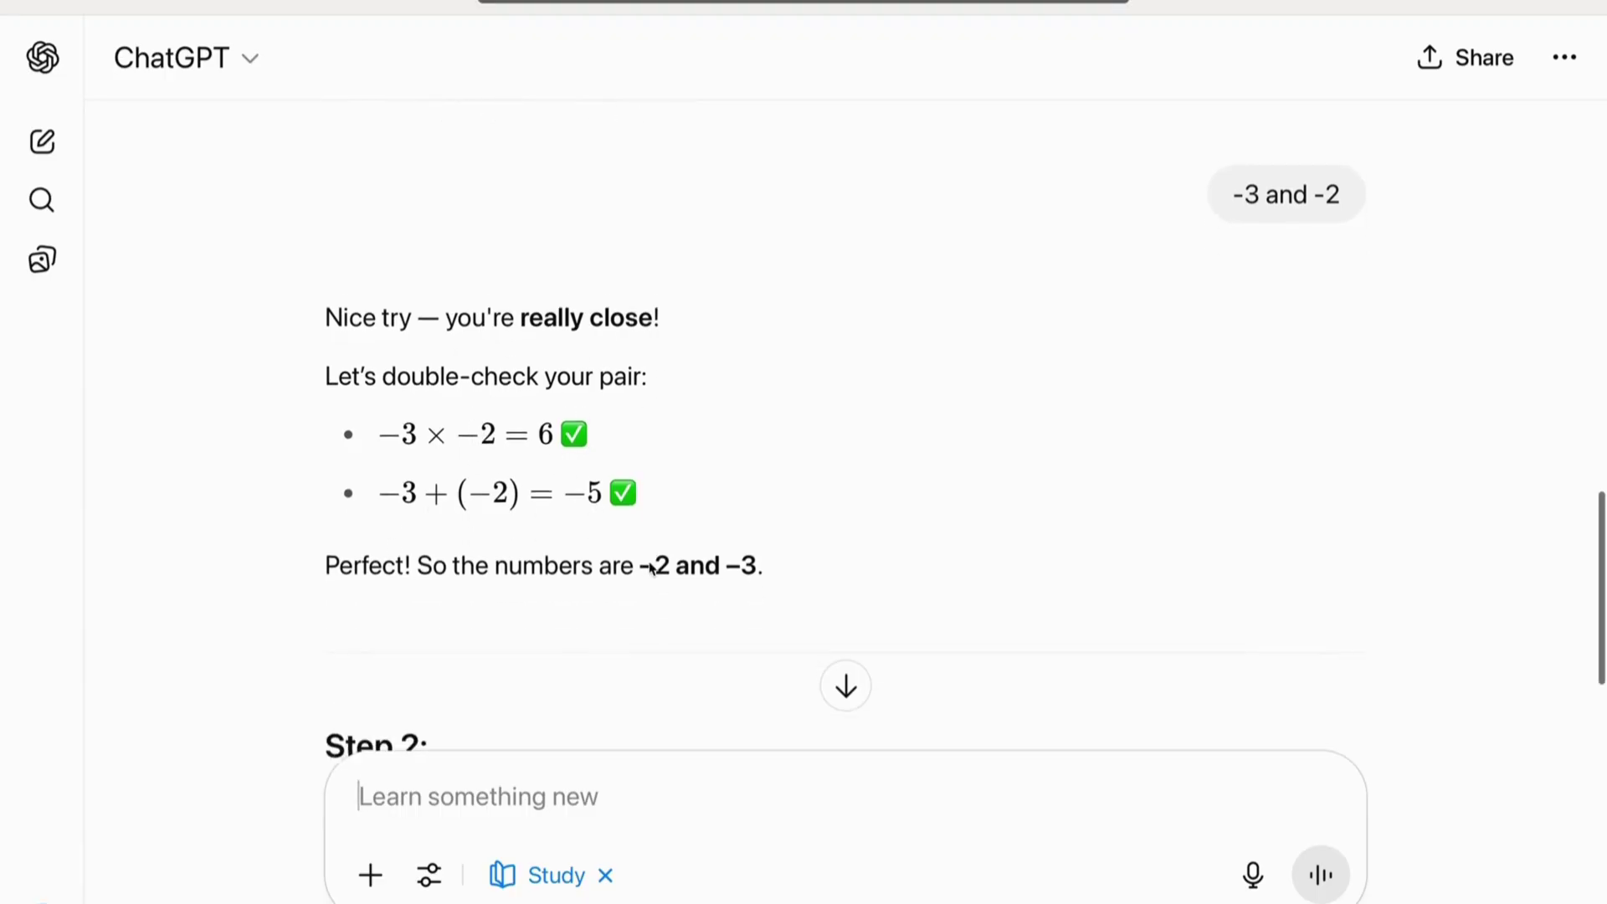
Read the Step 2 factoring question and answer its blanks with "-3 and -2".
scroll(754, 590, down, 5)
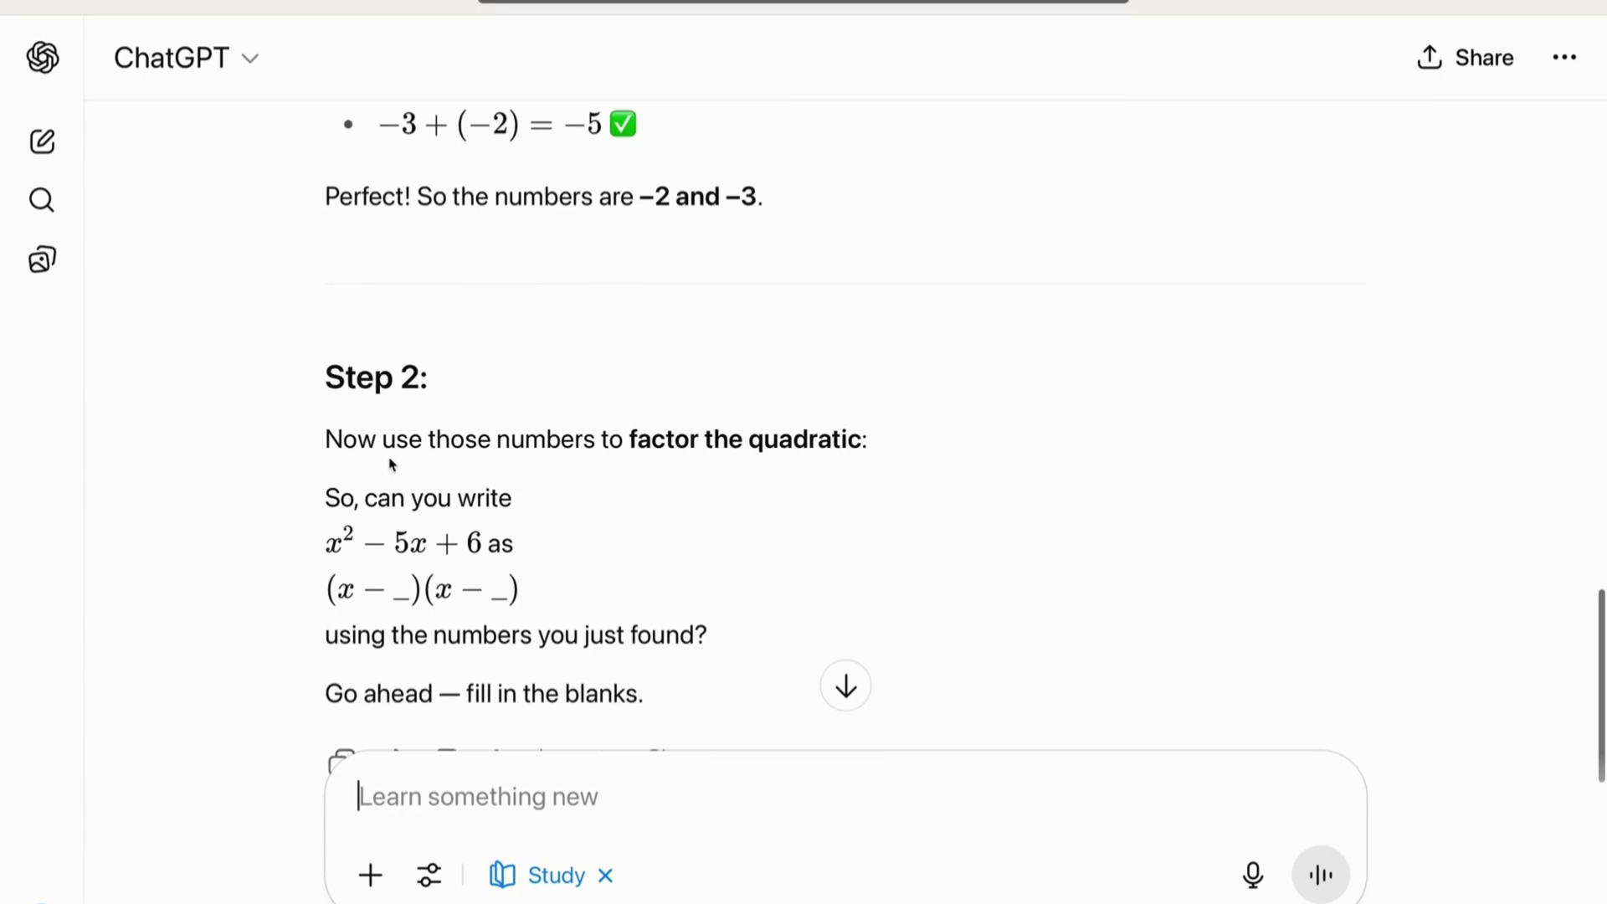
scroll(533, 485, down, 2)
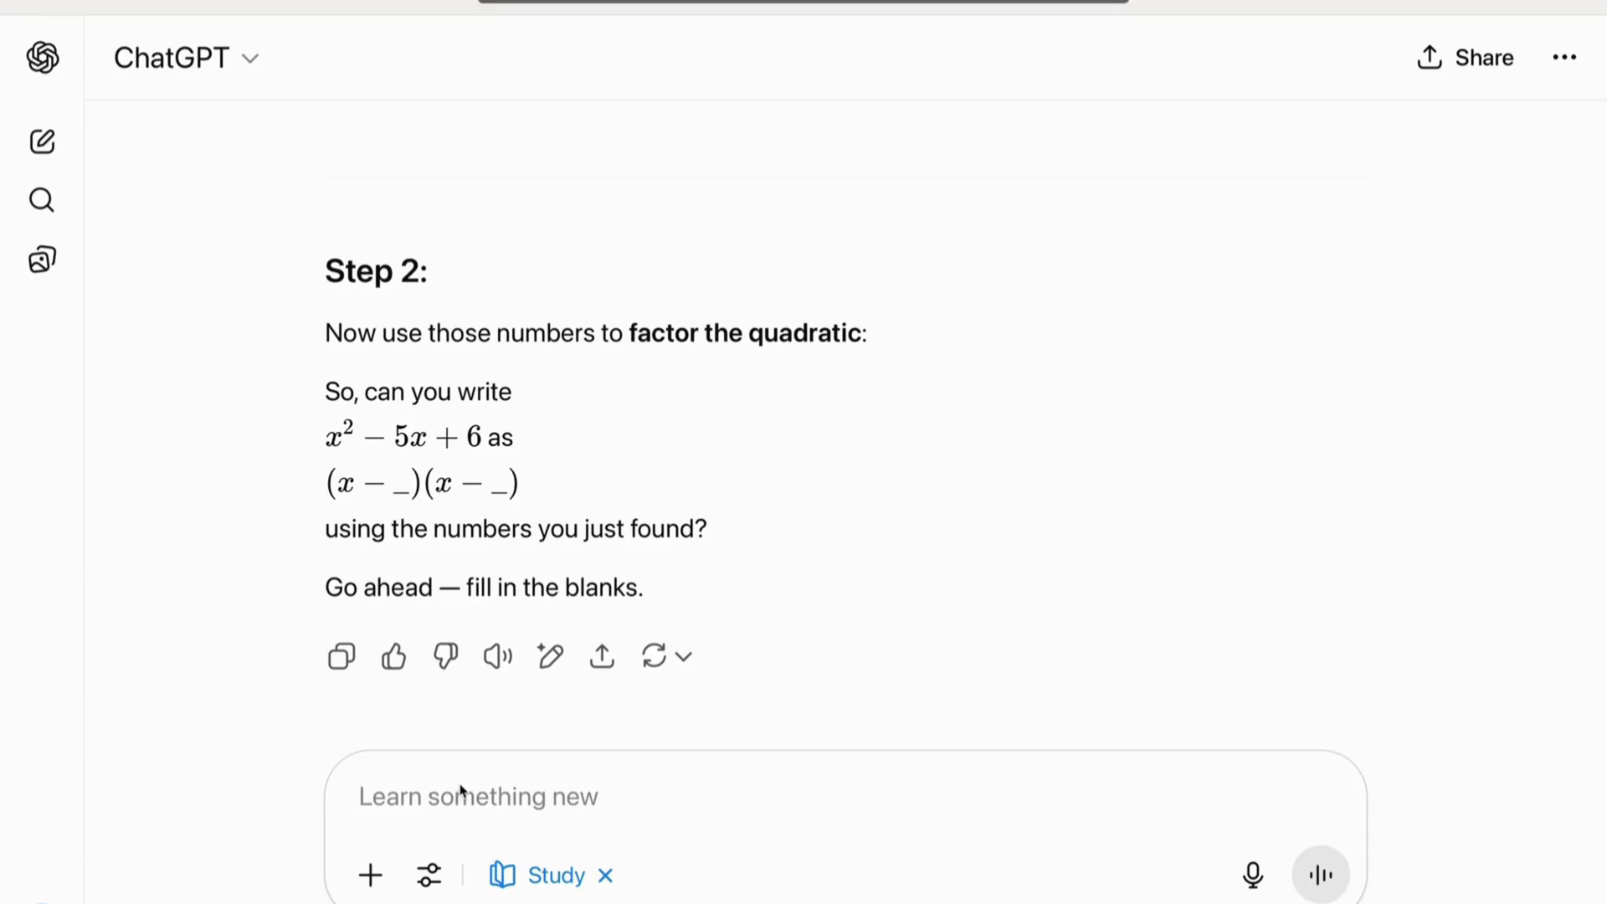
text(-3 and -2)
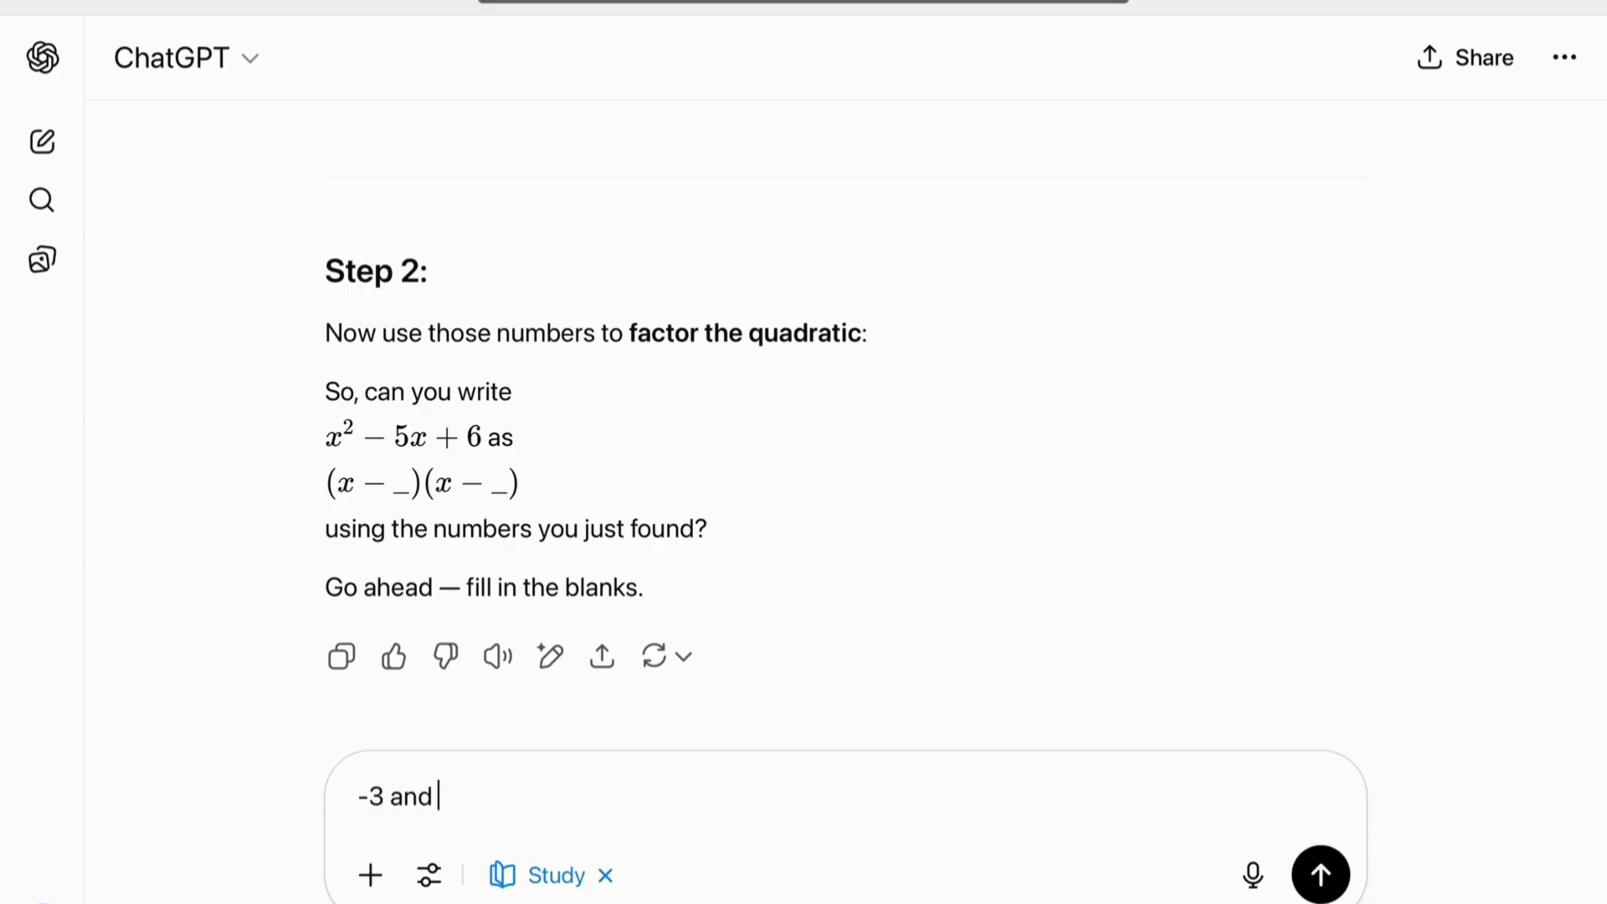
key(Return)
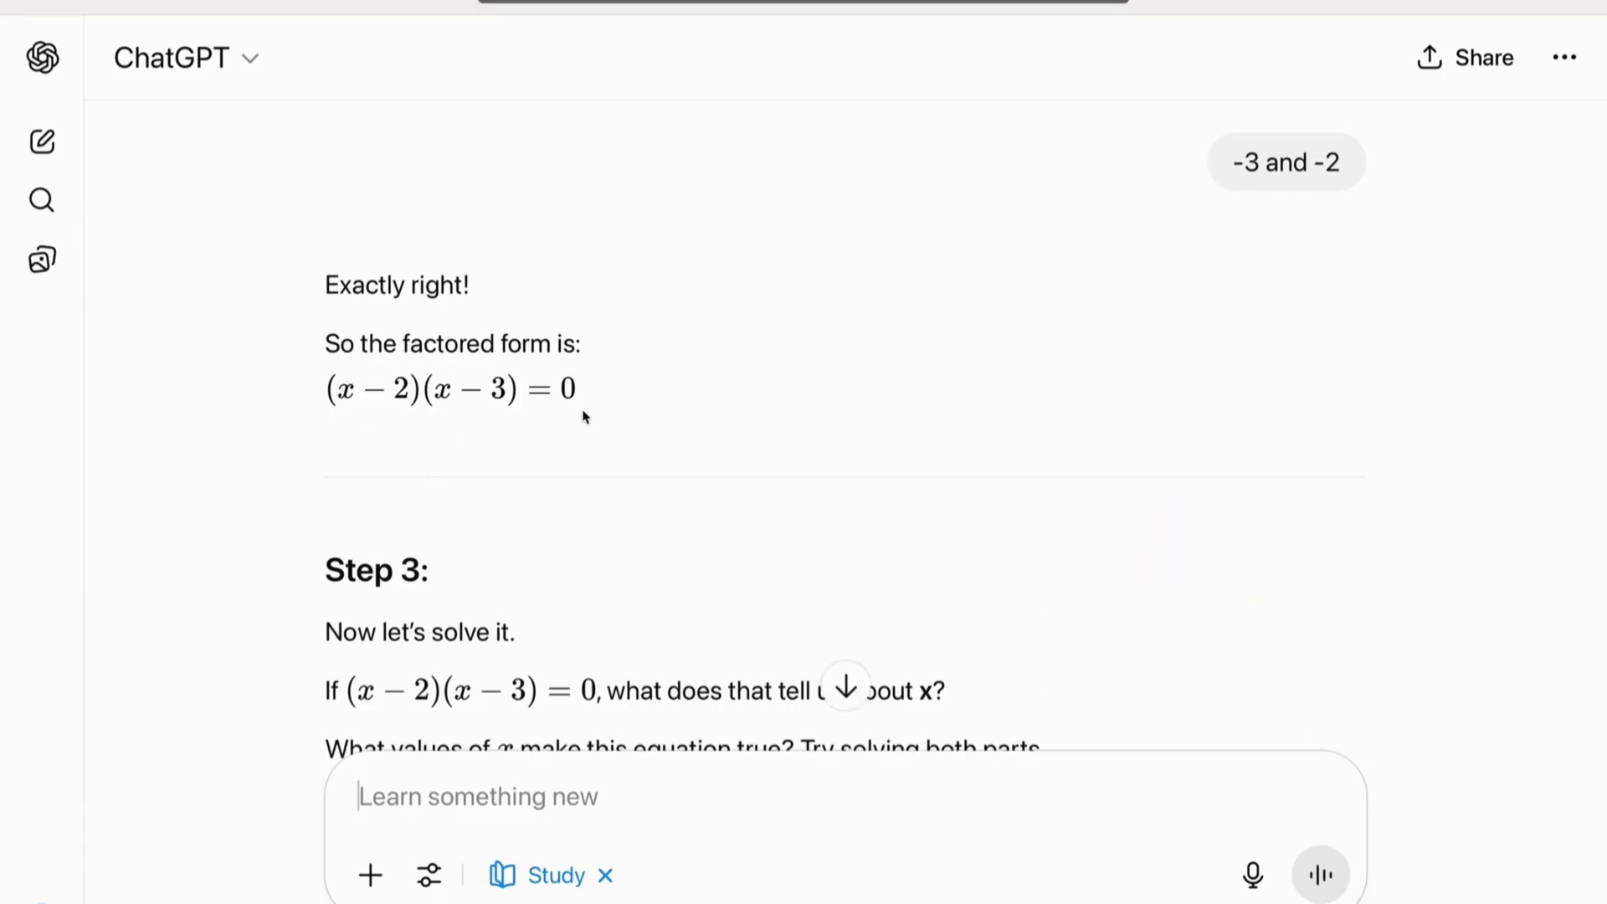
Read the Step 3 question about the values of x and reply with "x=2 x=3".
scroll(583, 415, down, 3)
scroll(612, 632, down, 3)
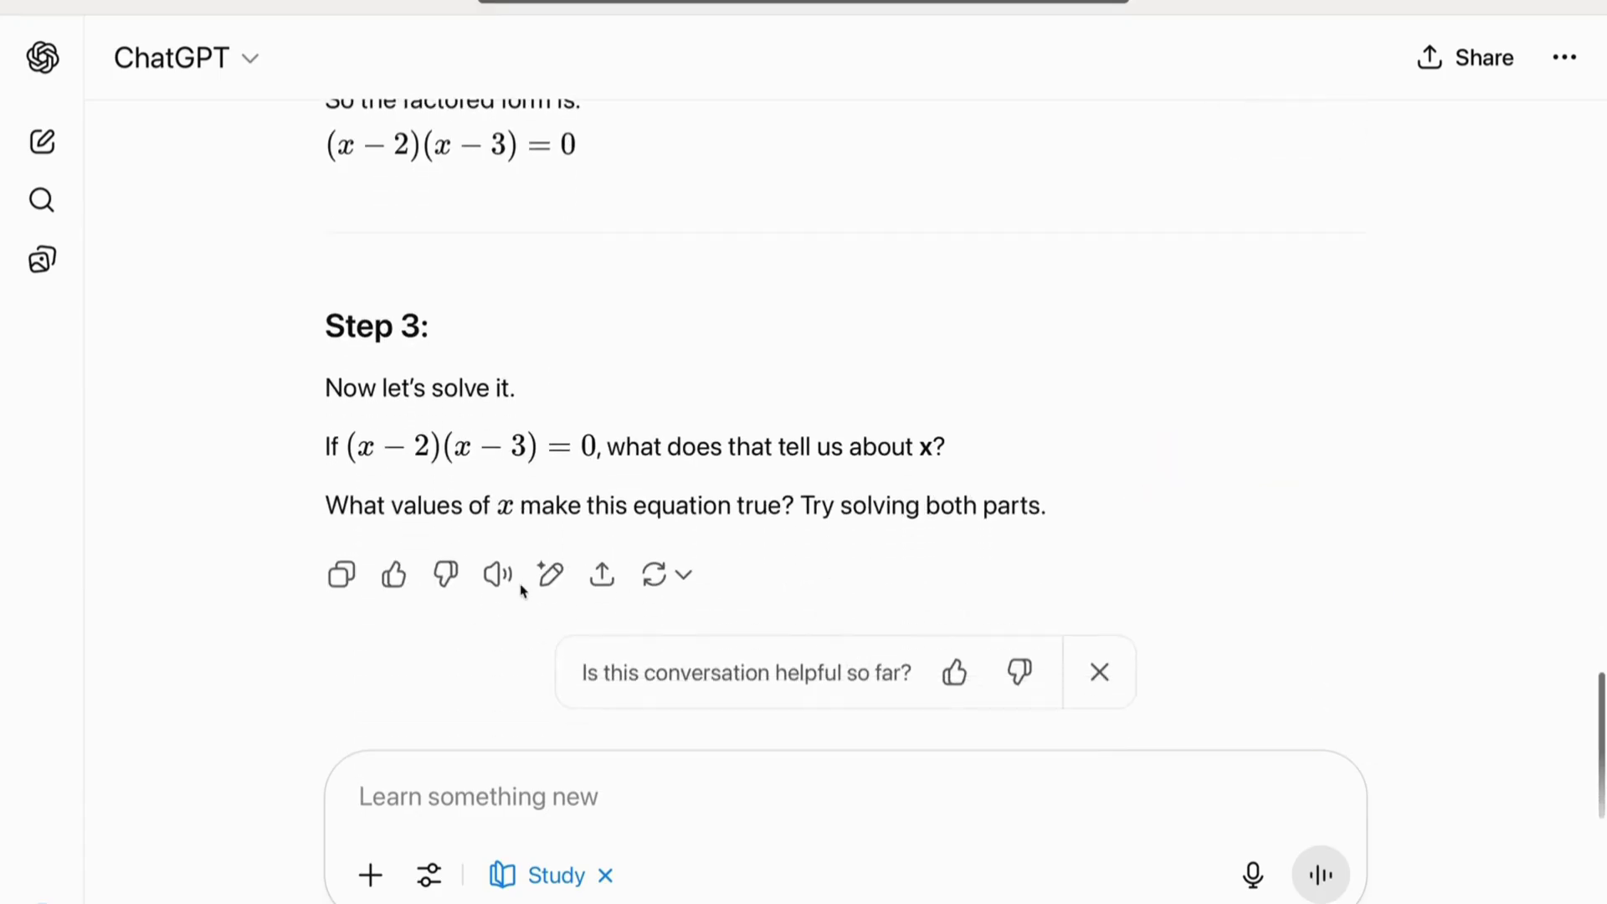
scroll(644, 495, down, 2)
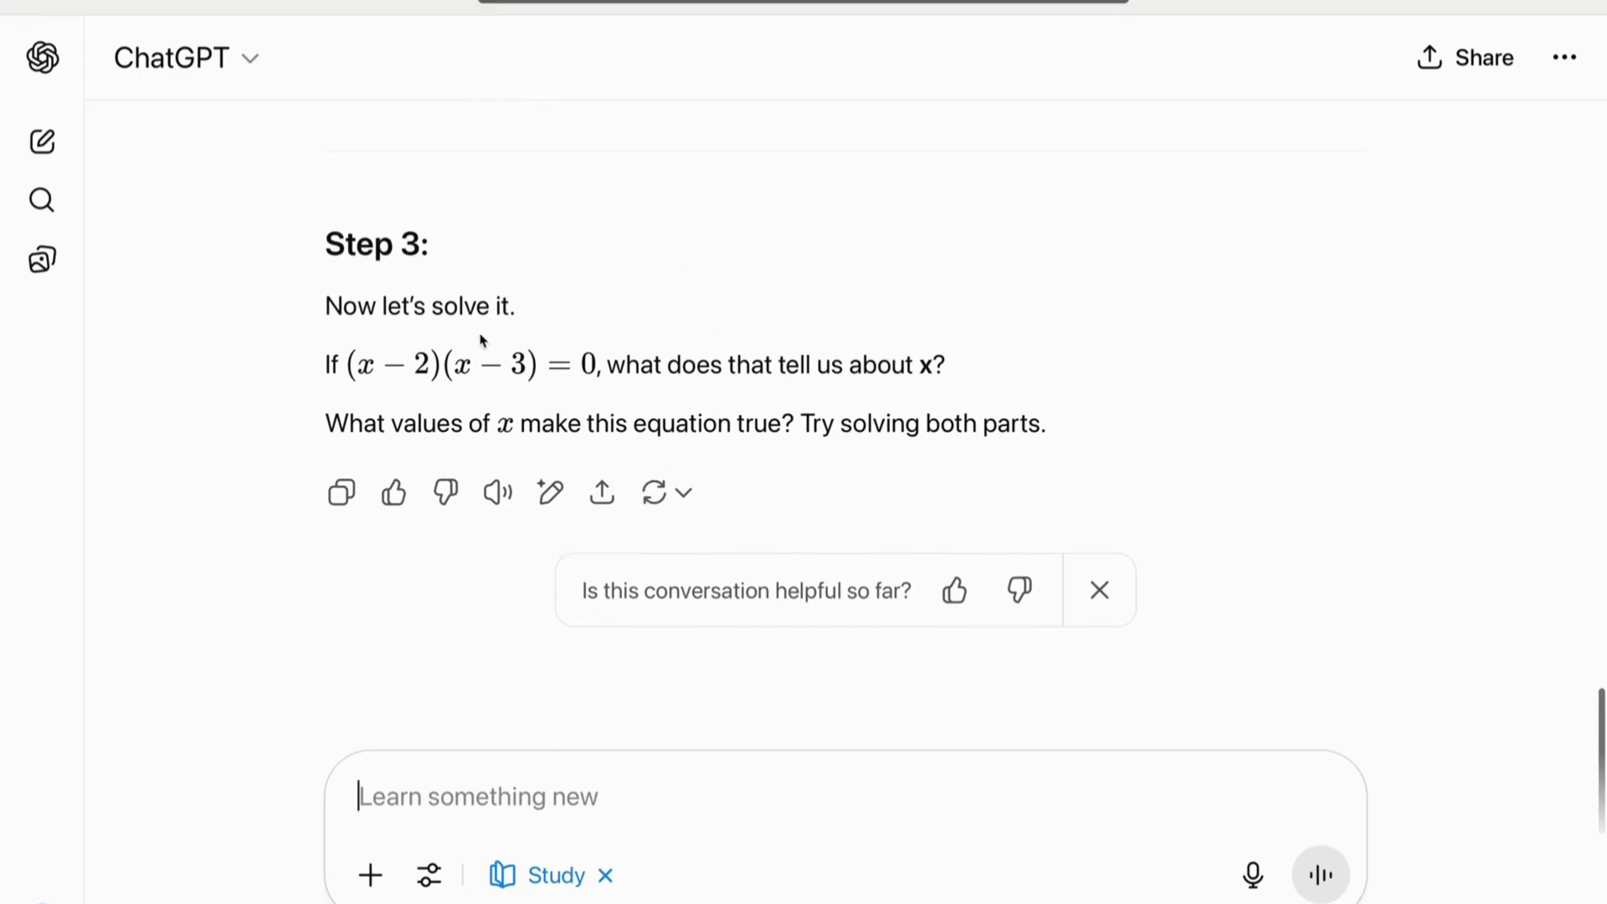
text(x=2 x=3)
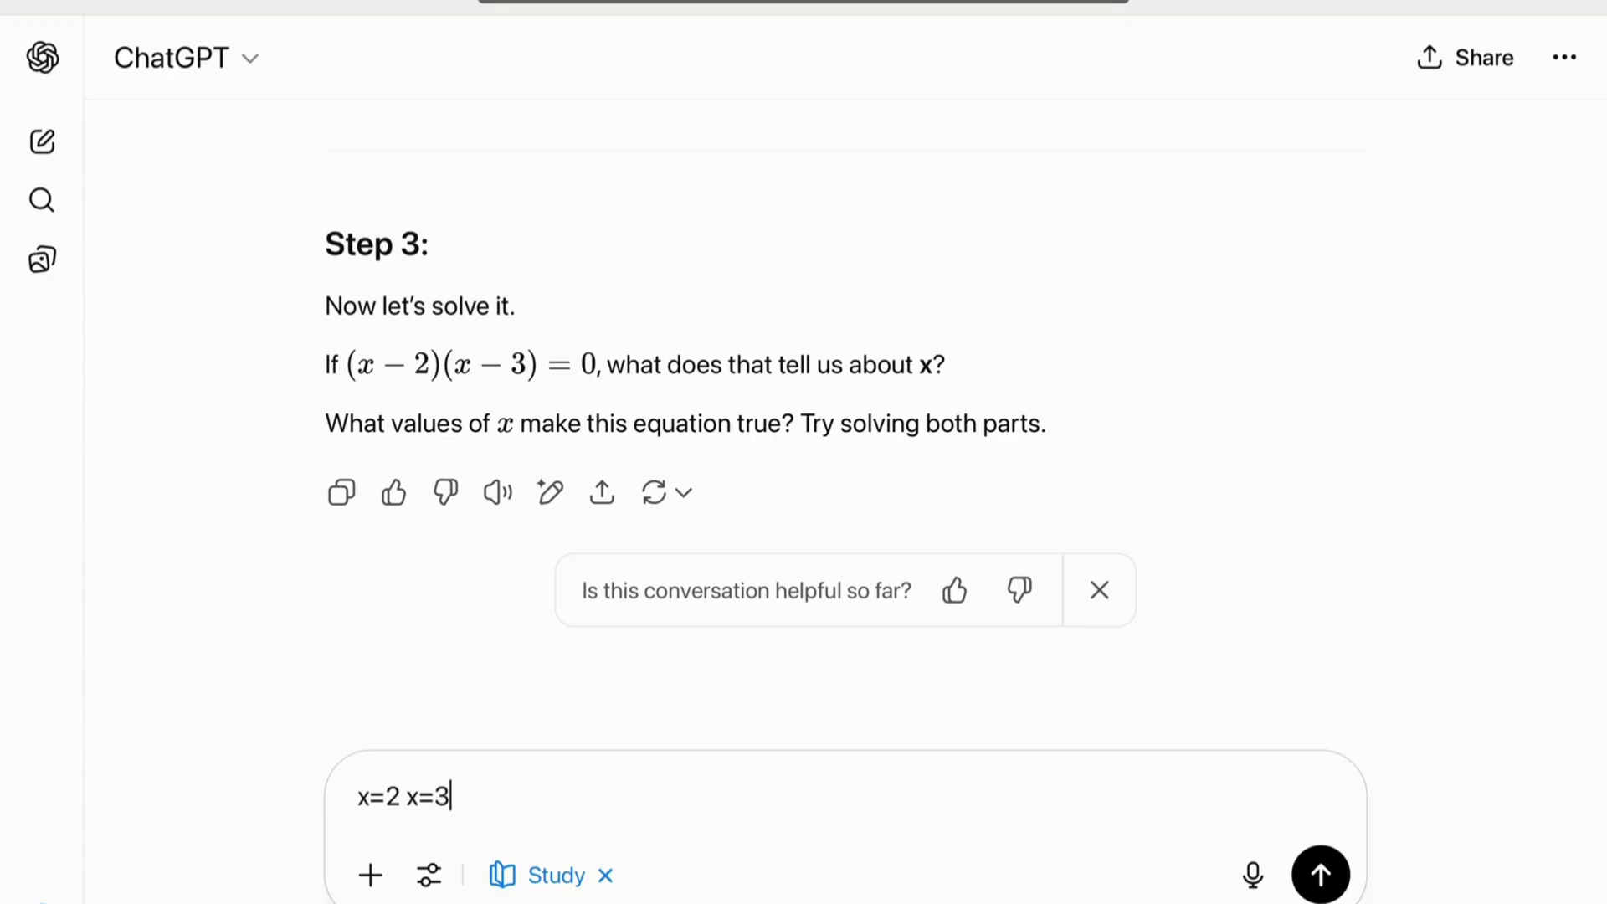
key(Return)
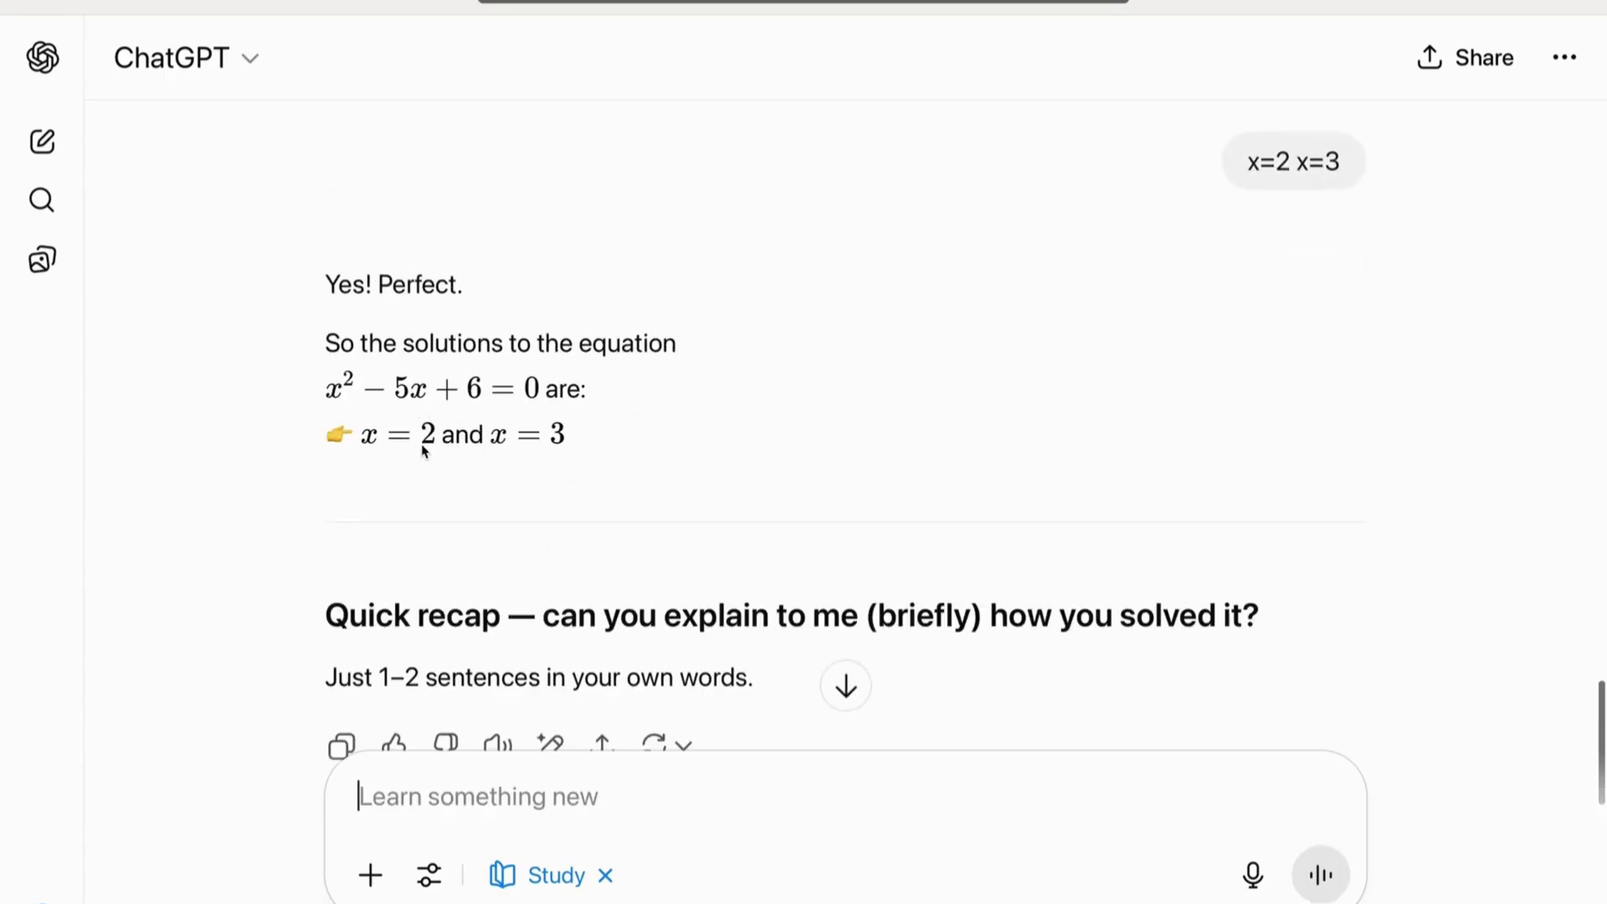
Begin the recap answer with "first we found out which 2 numbers give 6 as product and -5 as sum".
scroll(484, 402, down, 3)
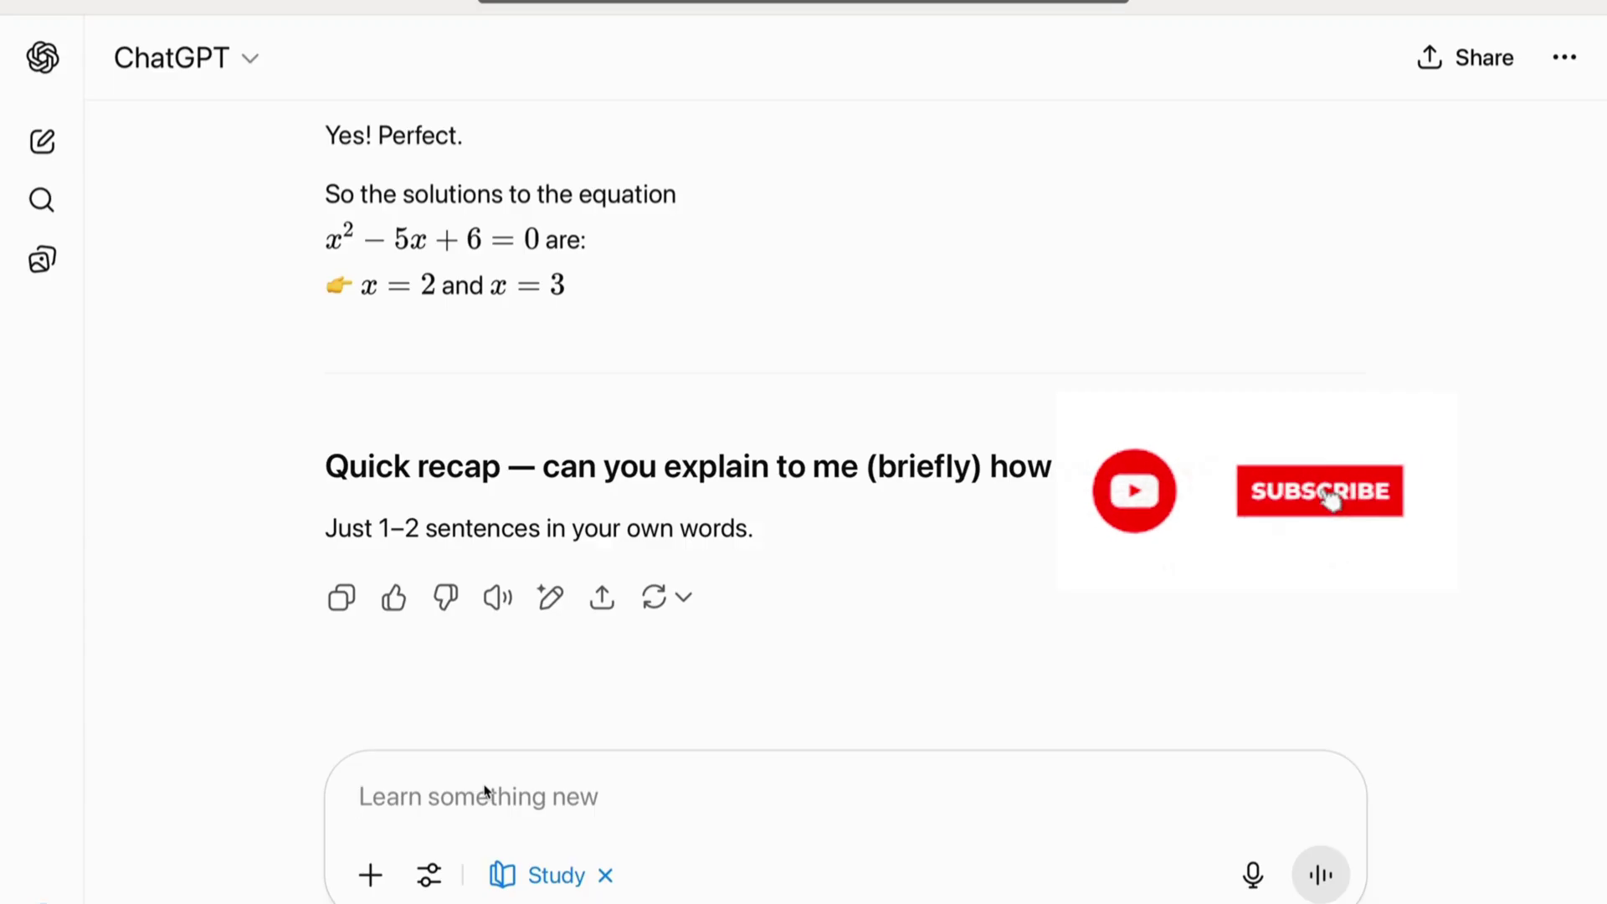
text(fir)
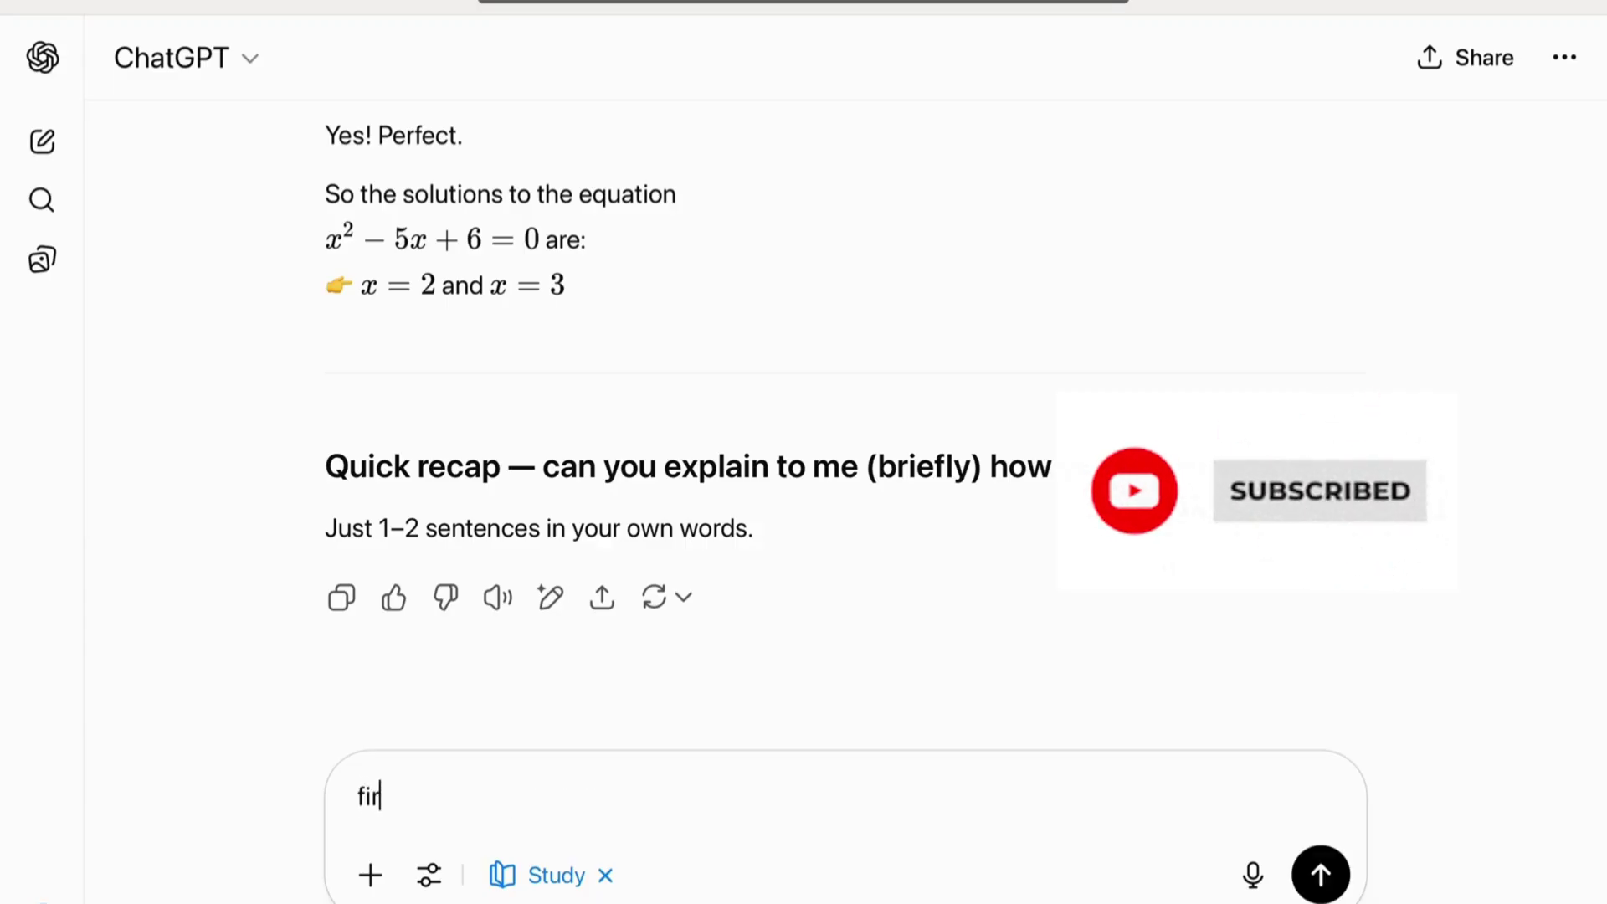
text(st we found out which )
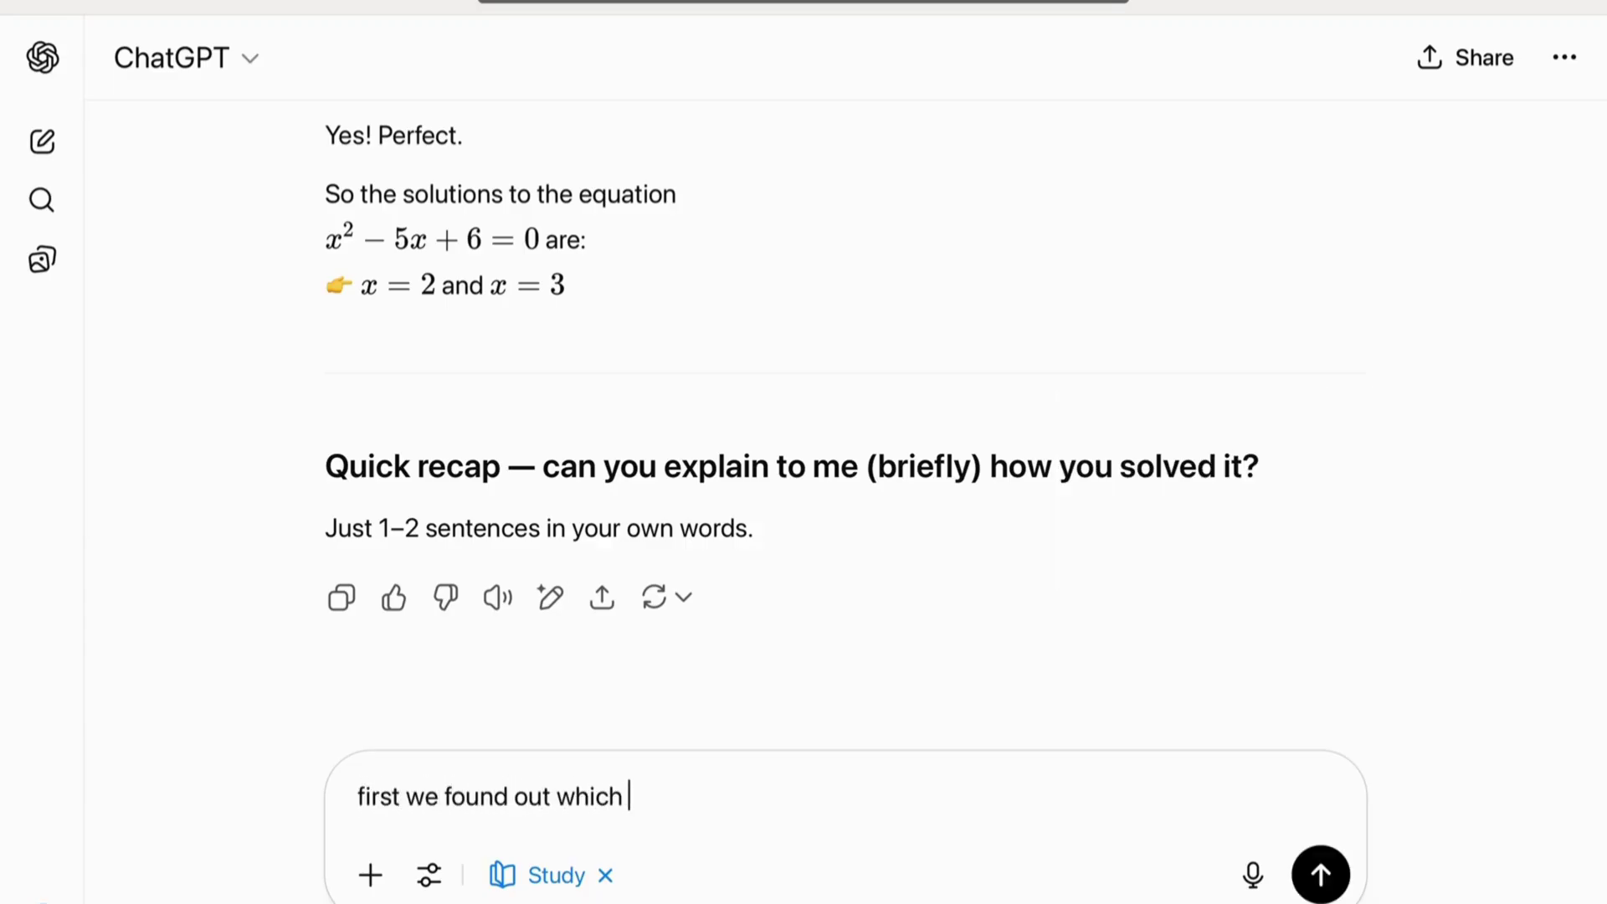
text(2 numbers give -)
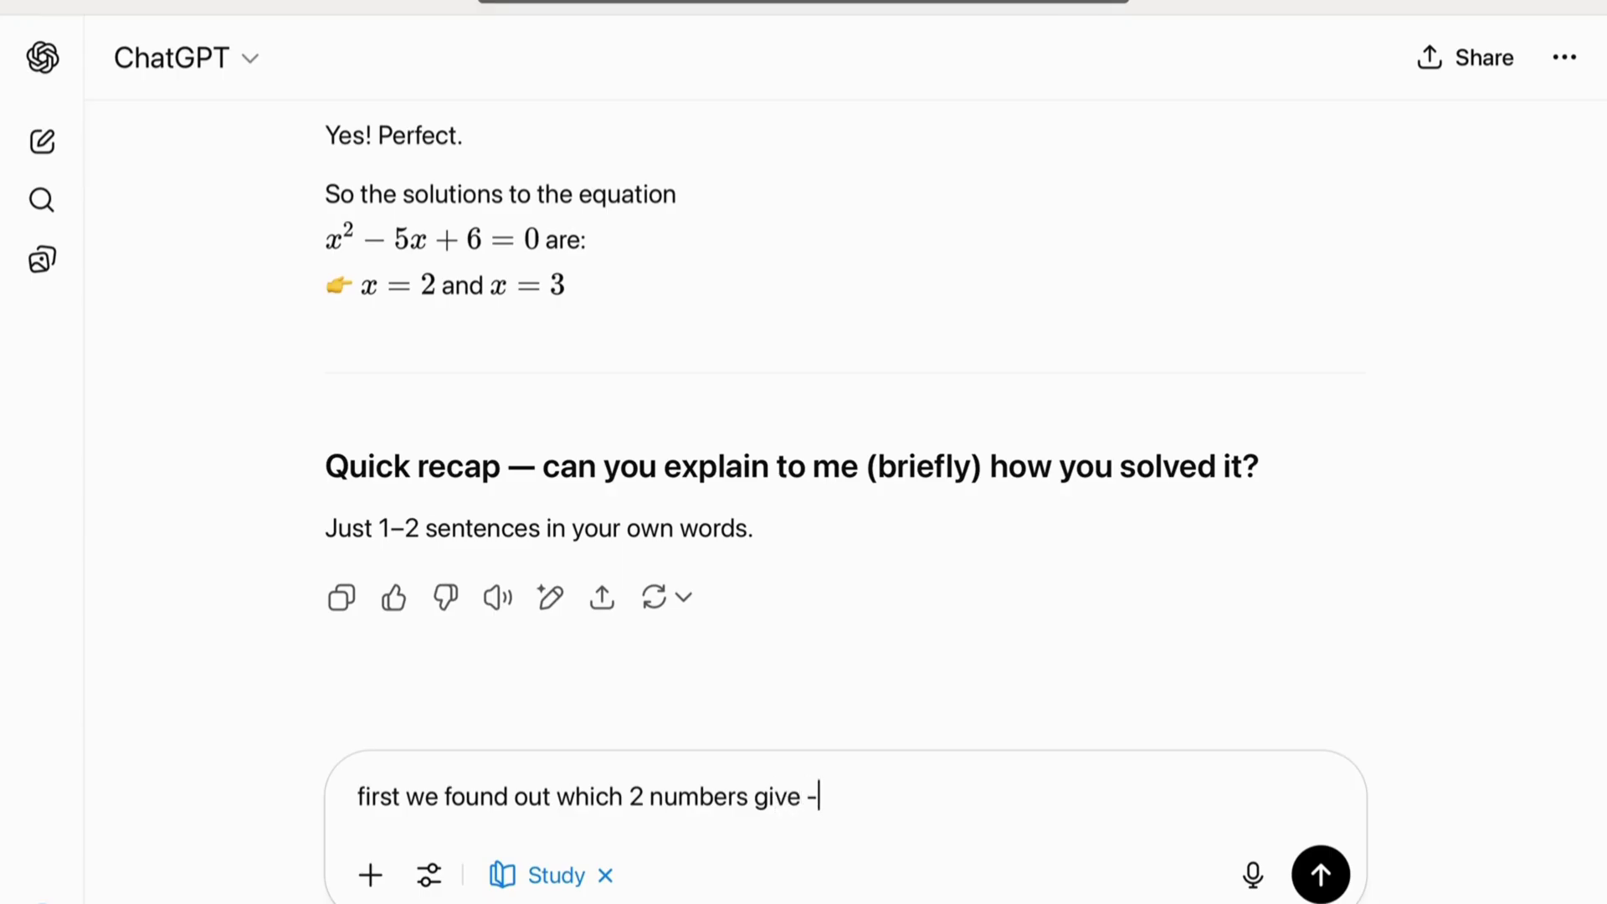
text(2)
key(BackSpace)
key(BackSpace)
key(BackSpace)
text(6 as product and -5 as)
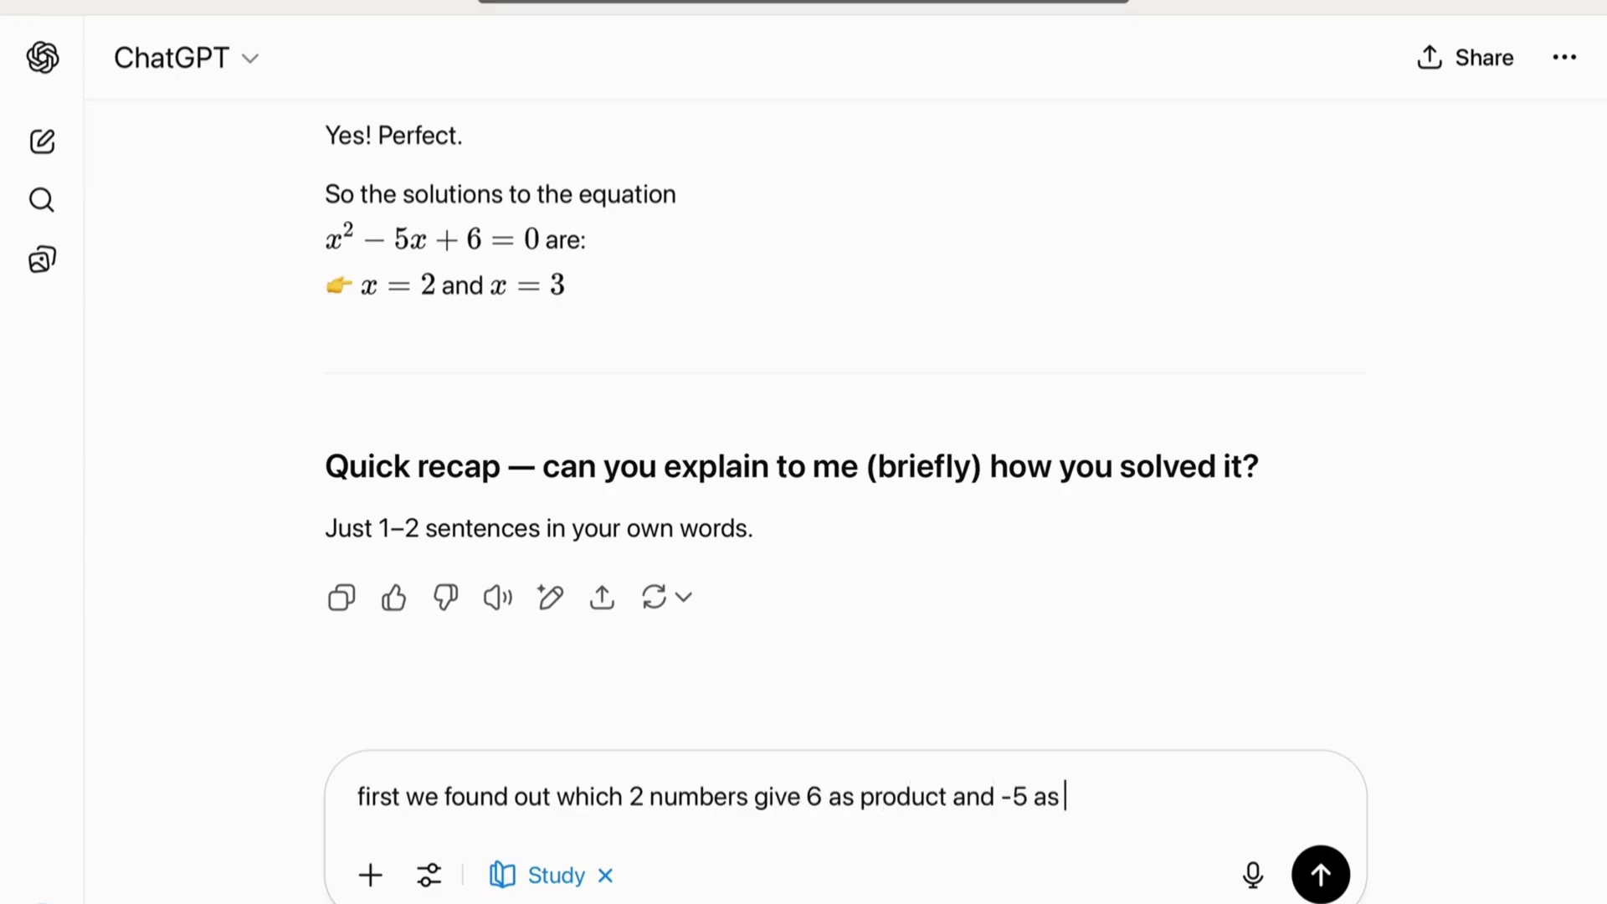
text( sum and th)
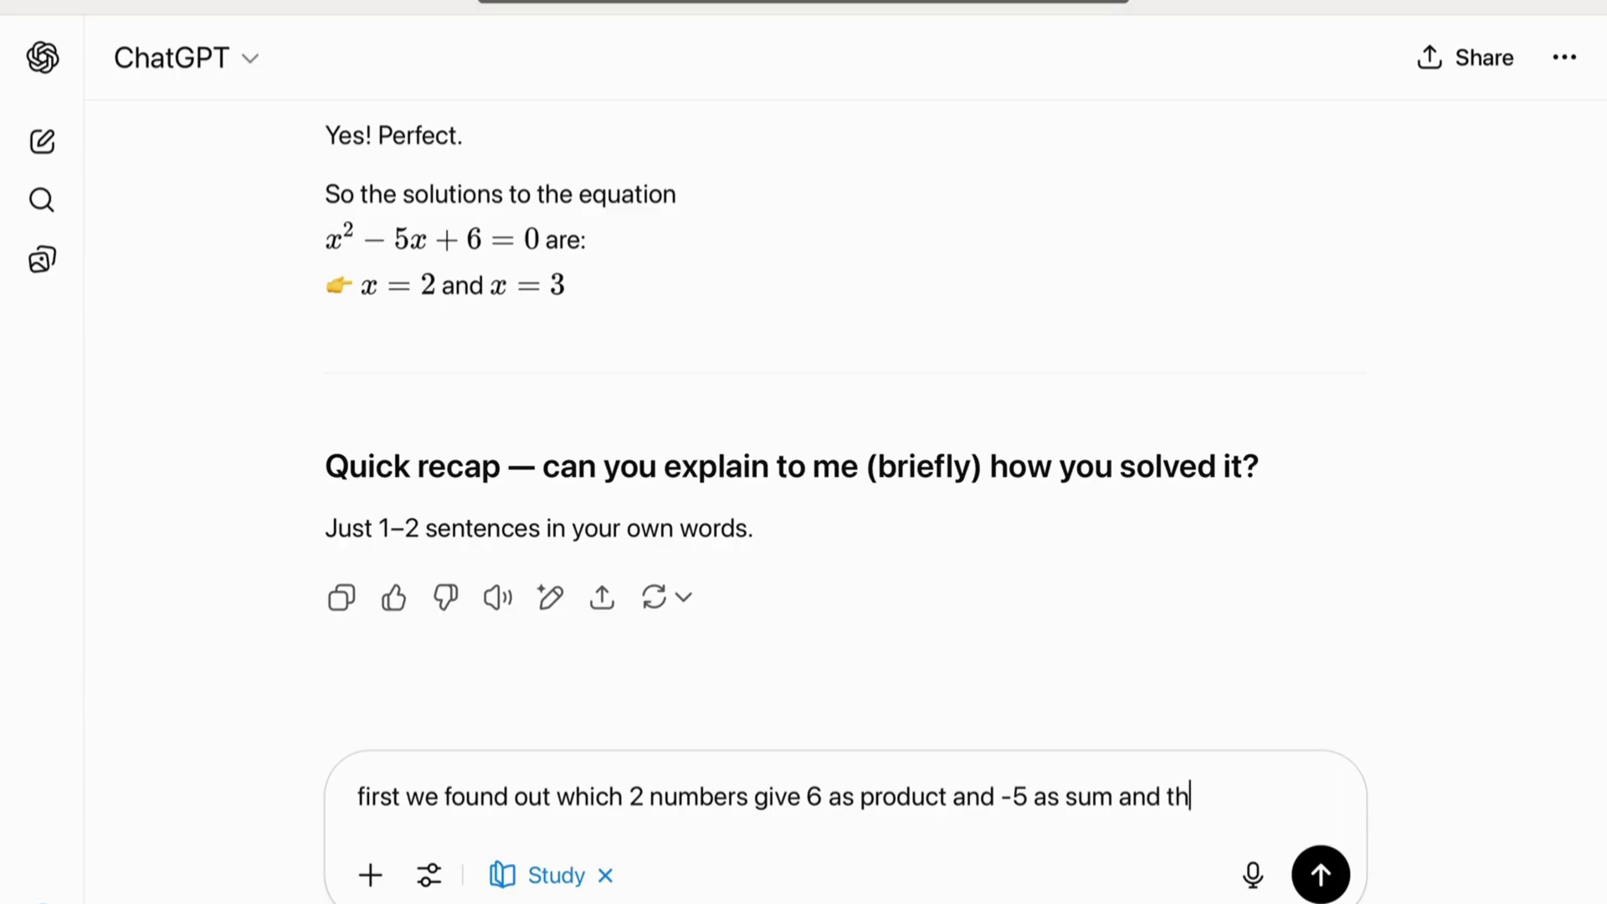
Finish and send the recap with "and then filled those values in the variable x by using zero facotring methof".
text(en filled those v)
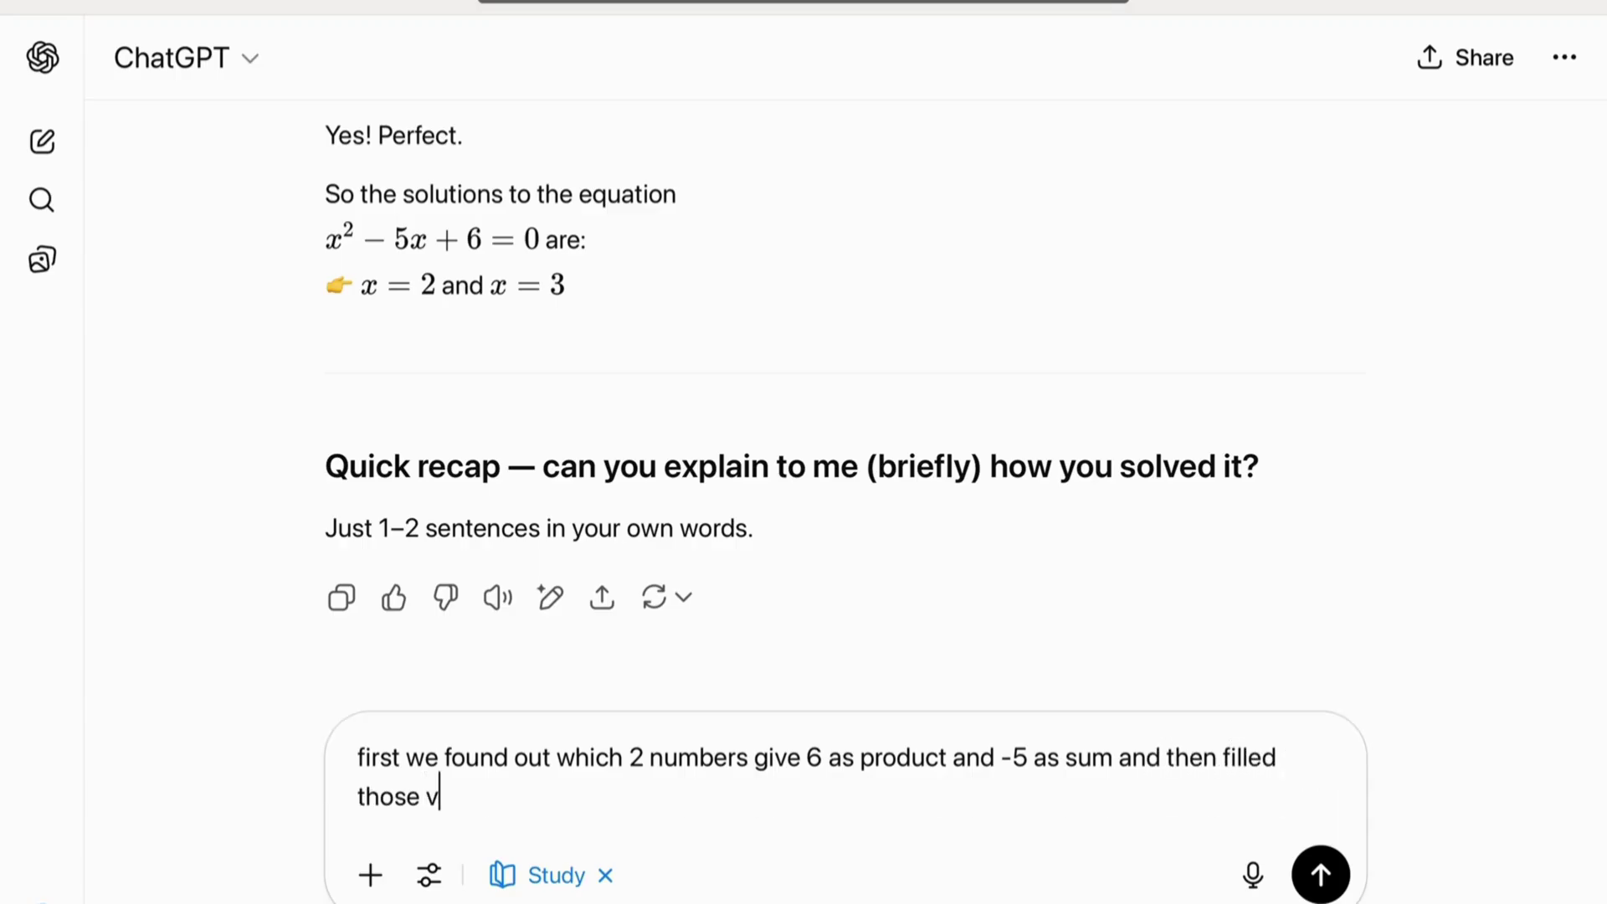
text(alues in the ca)
key(BackSpace)
key(BackSpace)
text(va)
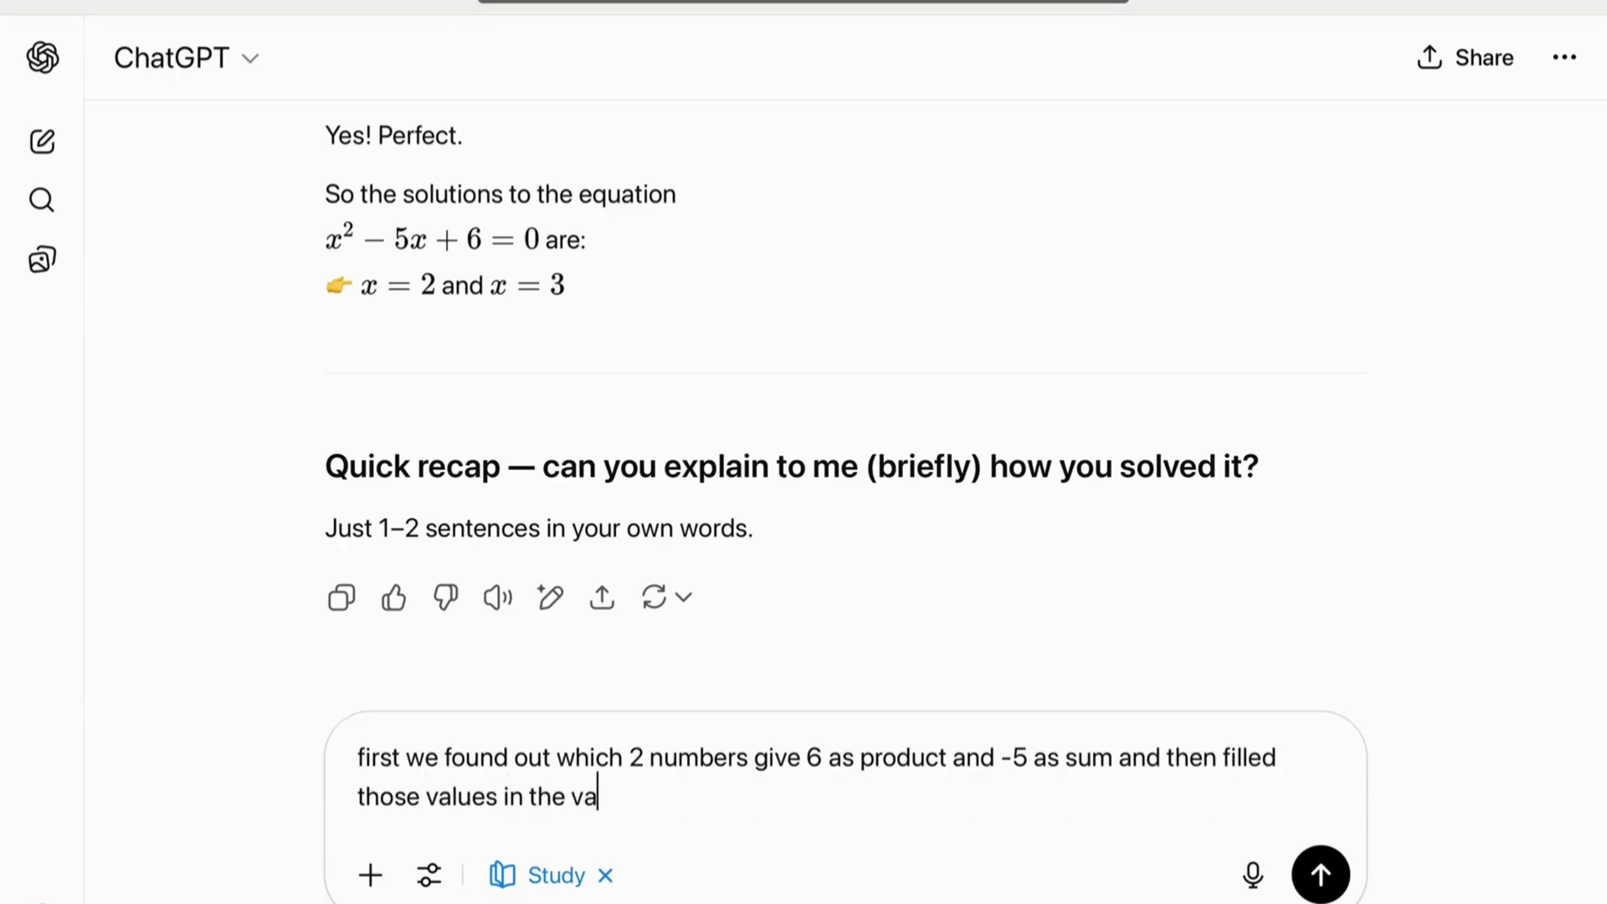
text(riable x by usi)
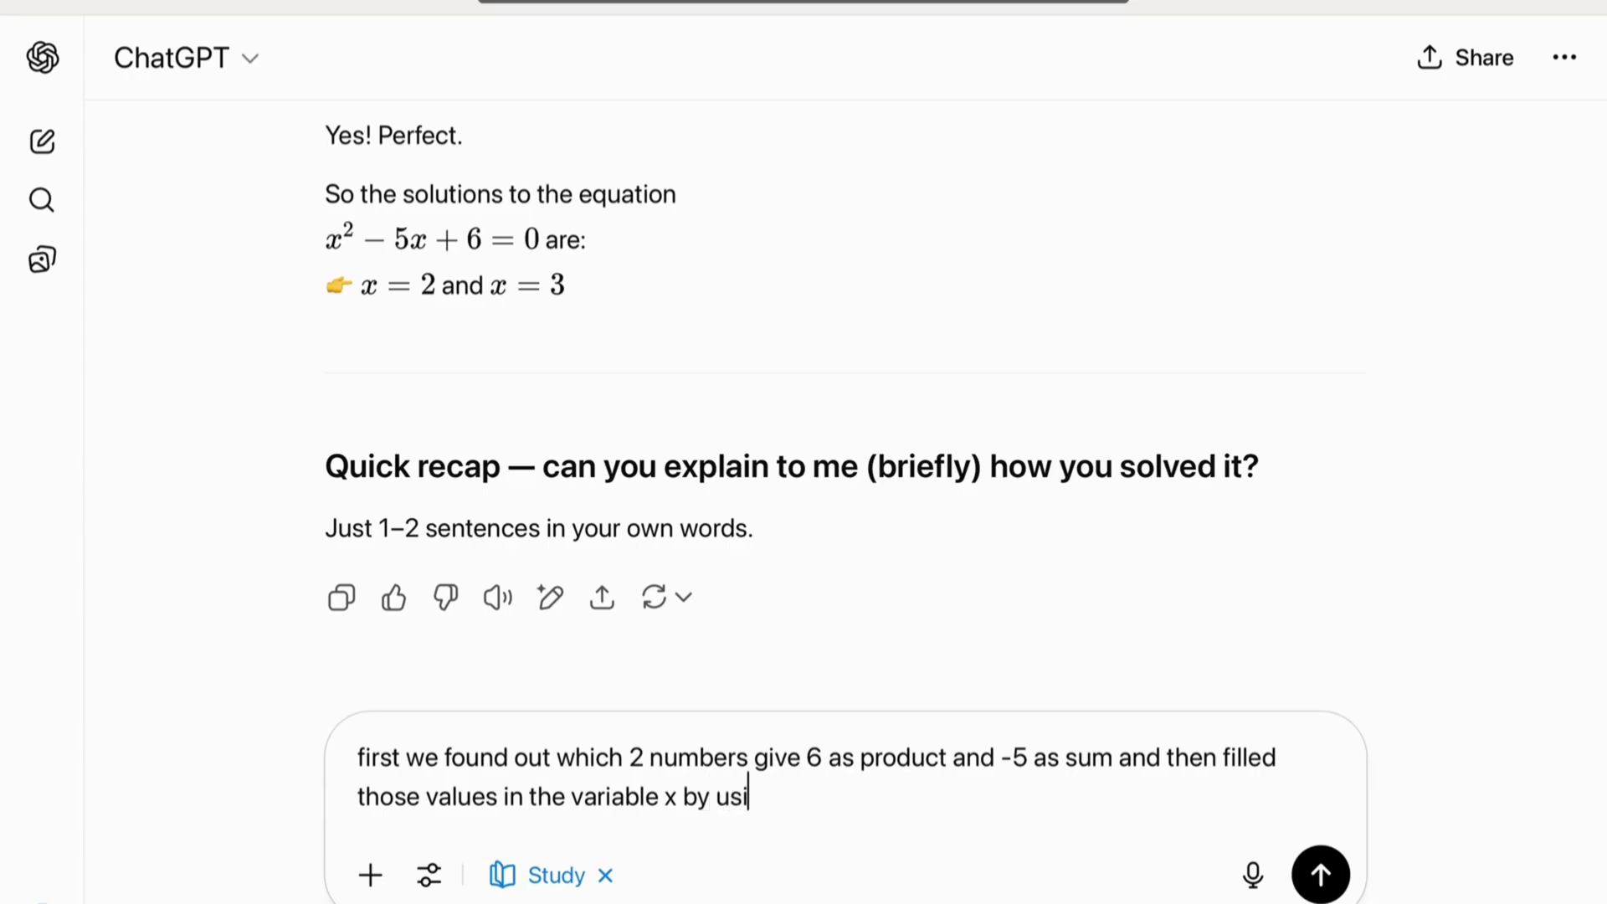
text(ng zero facoterin)
key(BackSpace)
key(BackSpace)
key(BackSpace)
key(BackSpace)
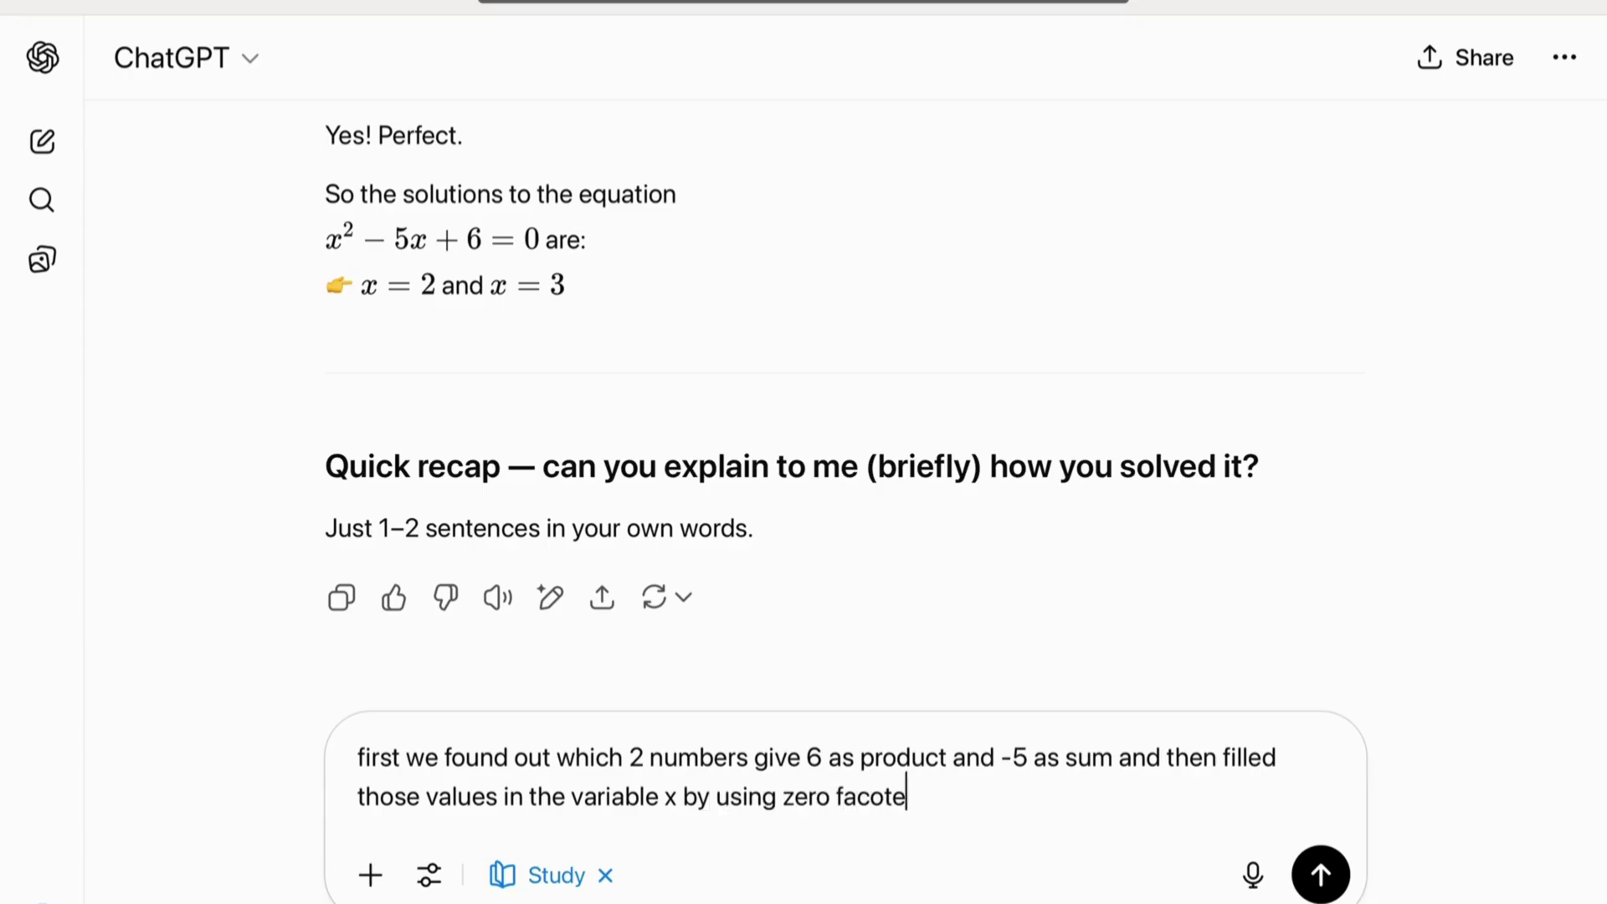
text(ring methof)
key(Return)
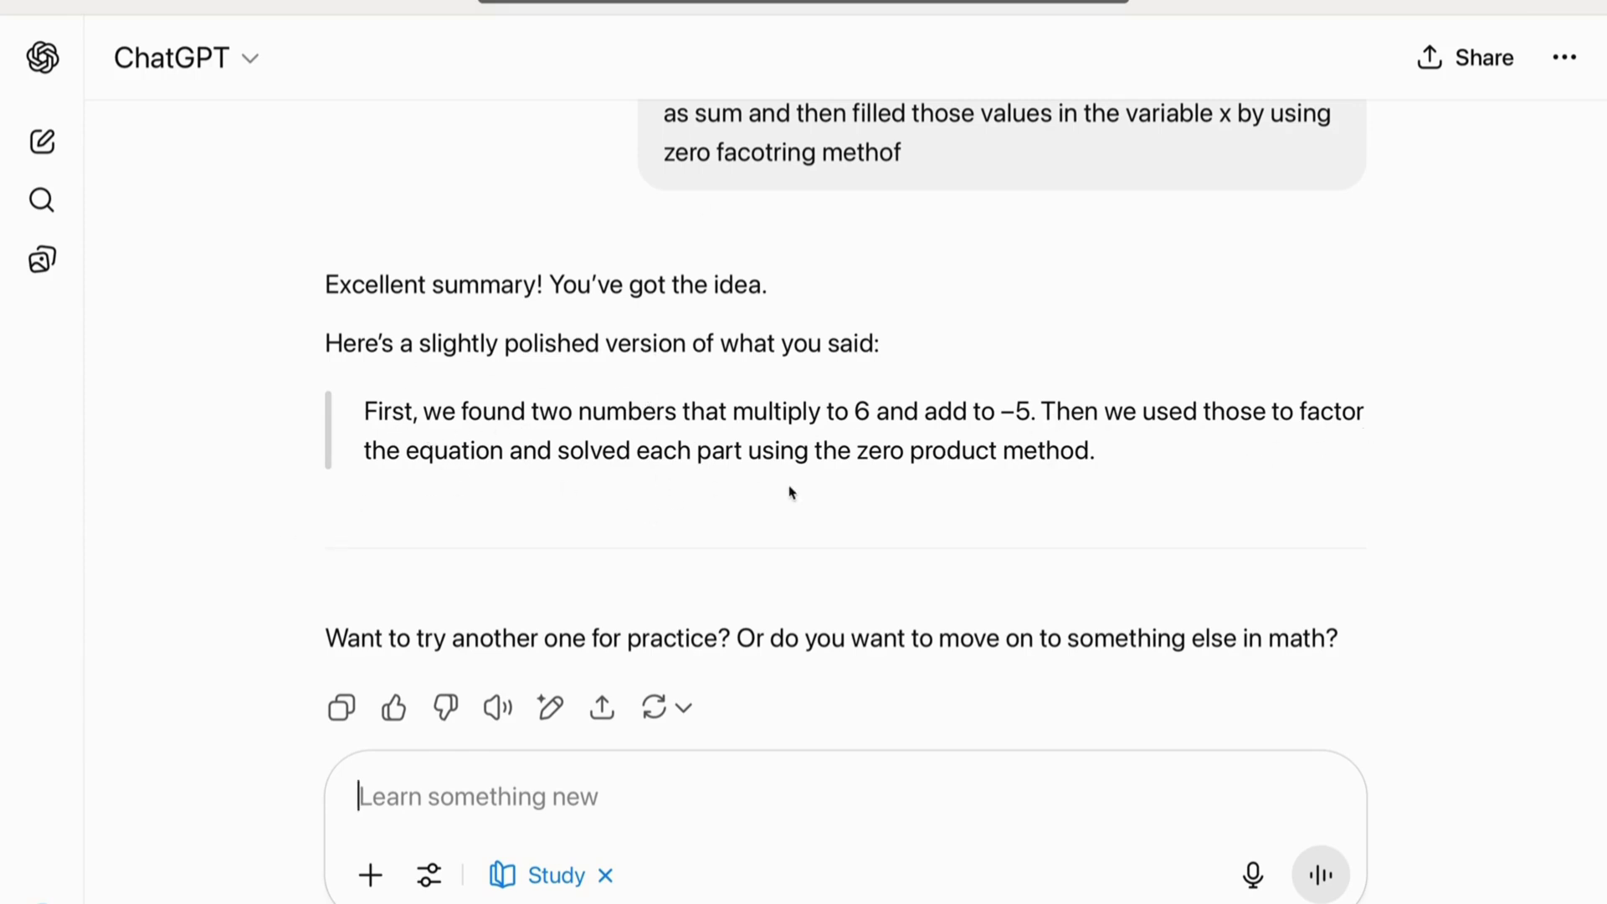
Compare the "zero product method" wording in the polished summary with the method named in the sent recap.
drag(1096, 452, 943, 452)
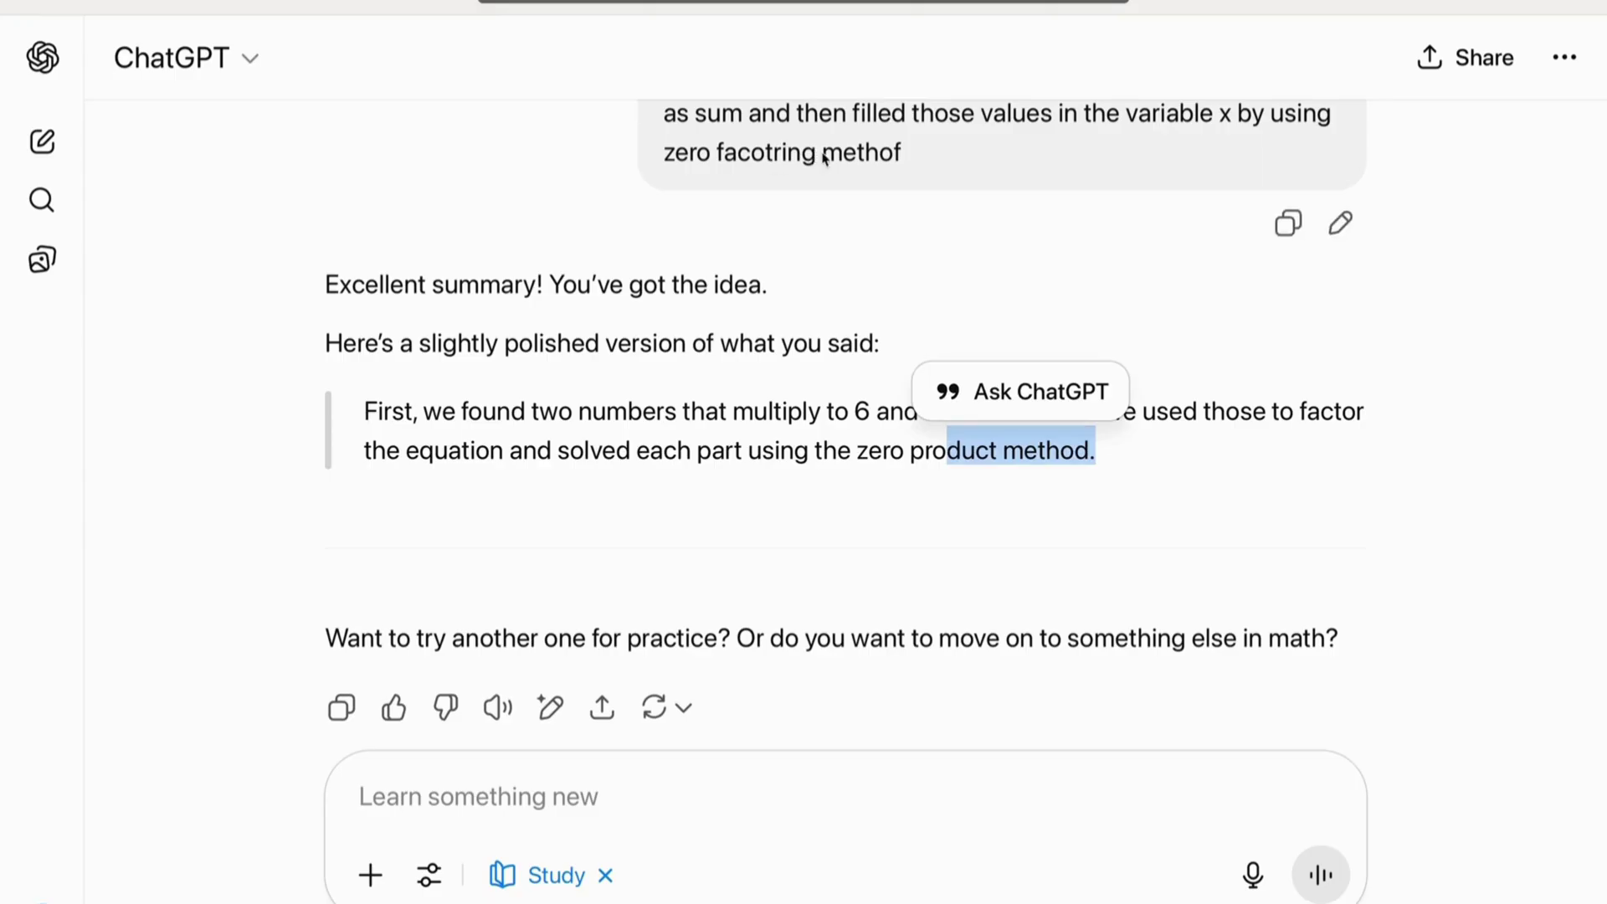
drag(821, 150, 684, 149)
drag(1097, 452, 838, 435)
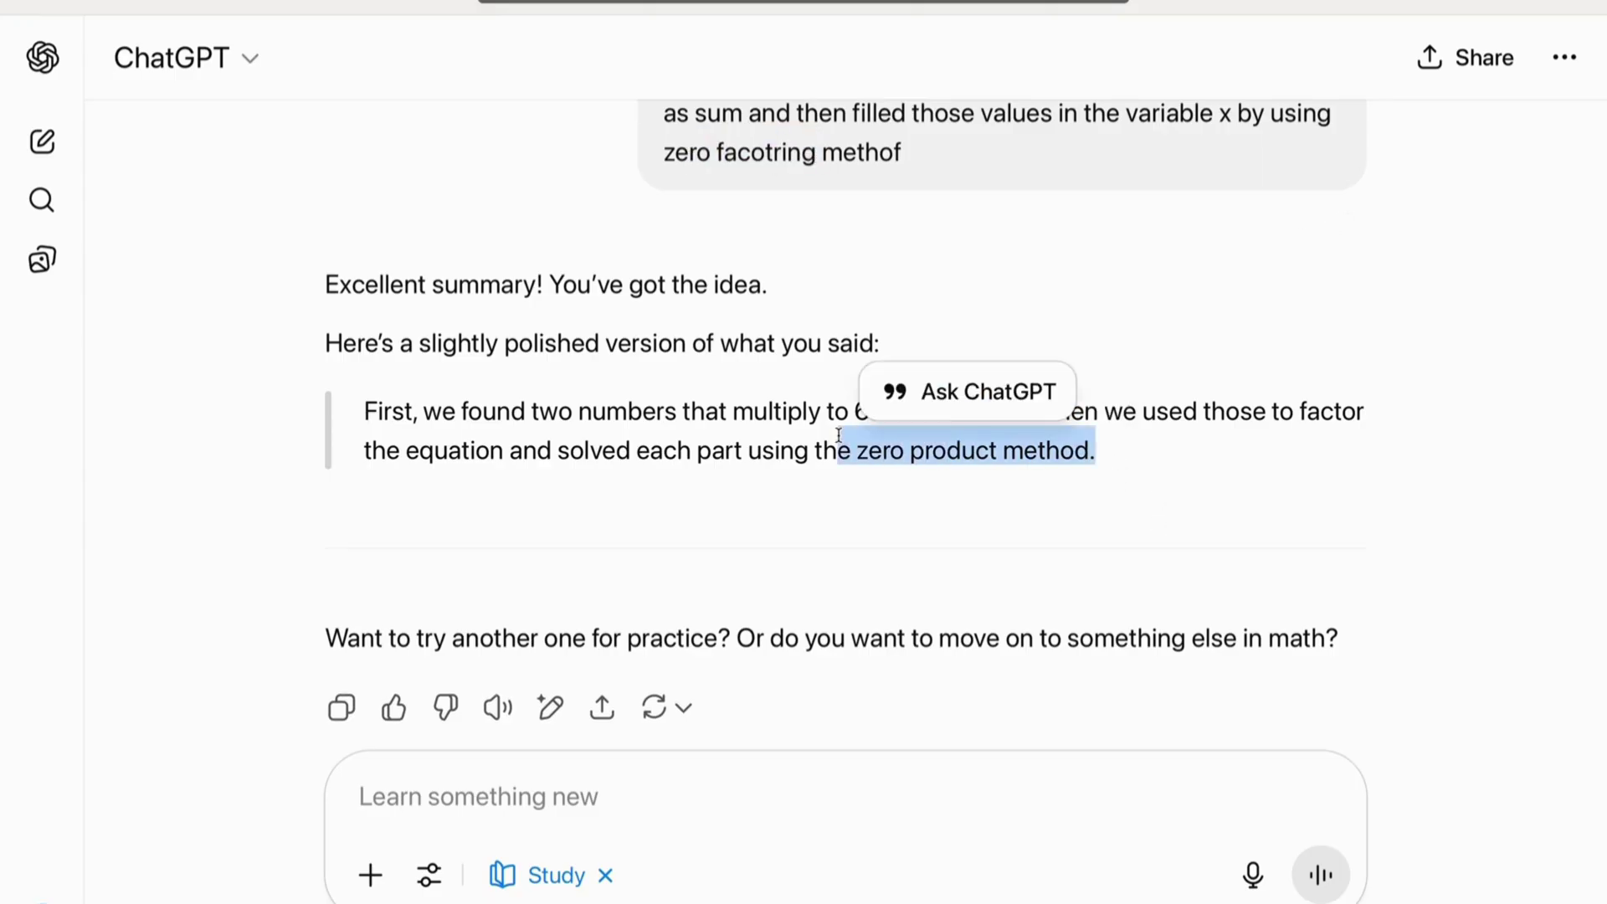
click(799, 528)
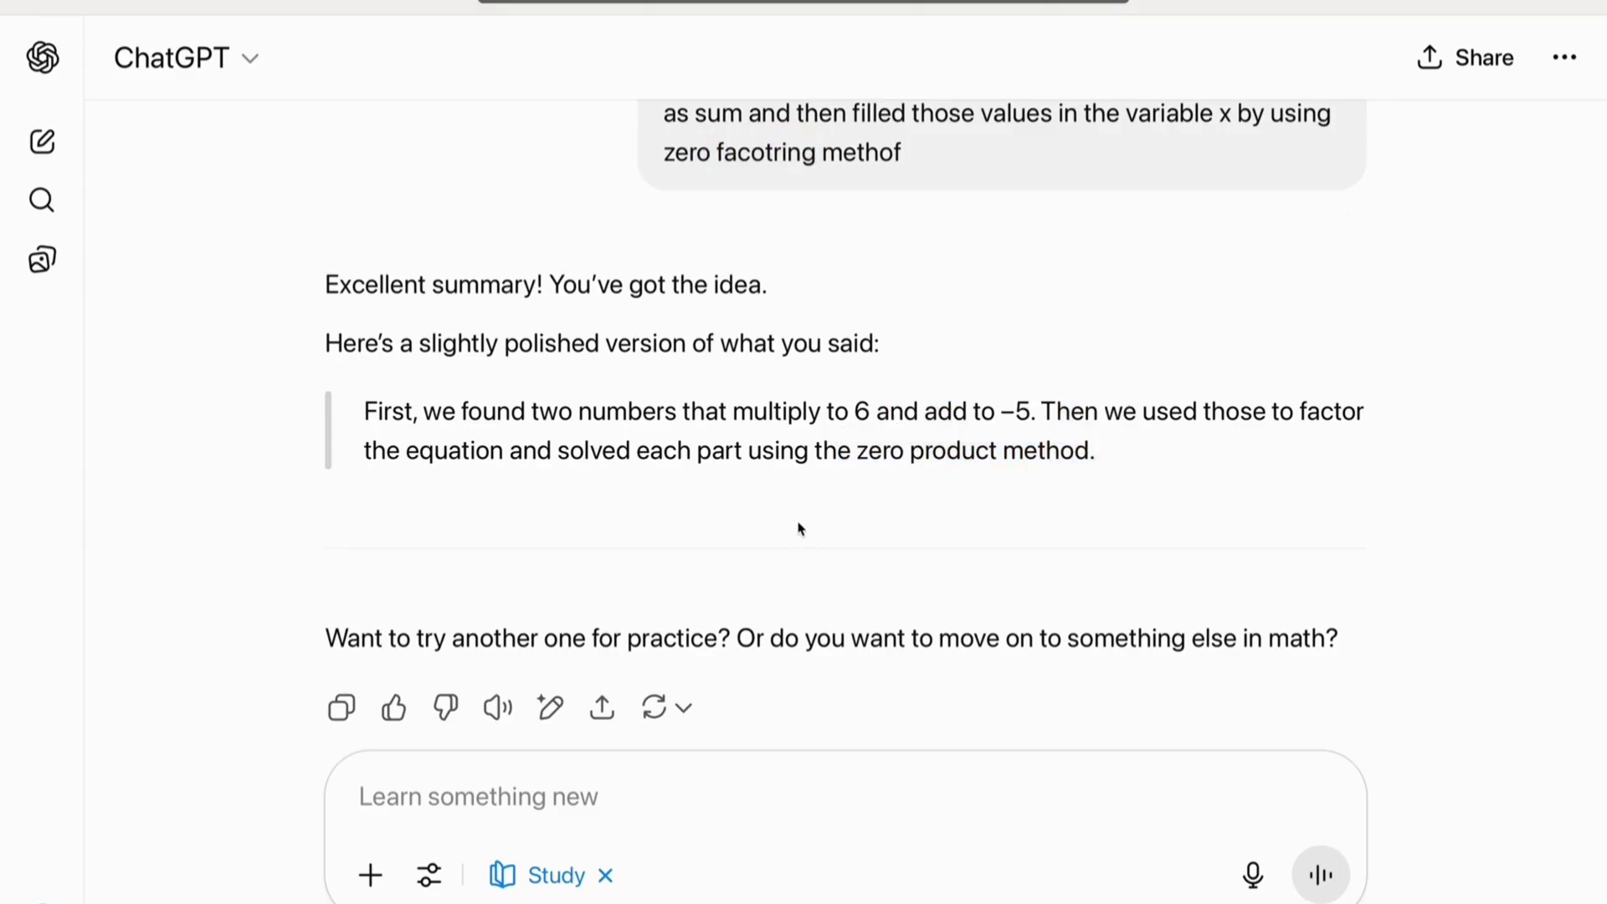
drag(1101, 456, 927, 452)
click(805, 485)
Send the message "explain photosynthesis and quiz me as you explain".
text(explain photos)
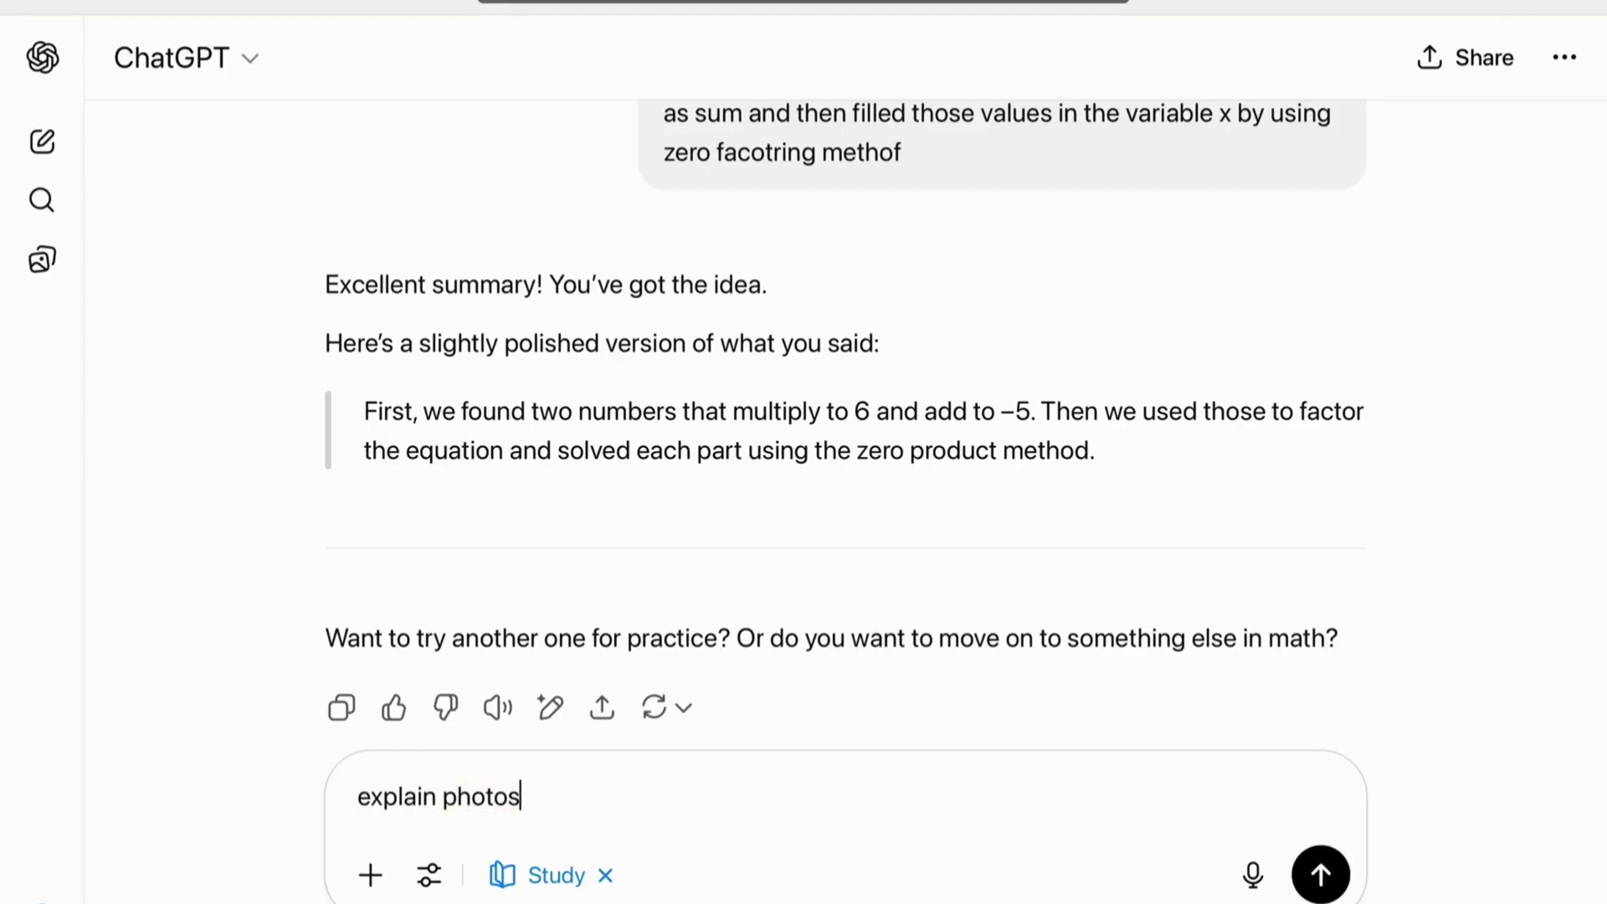
text(ynthesis and qu)
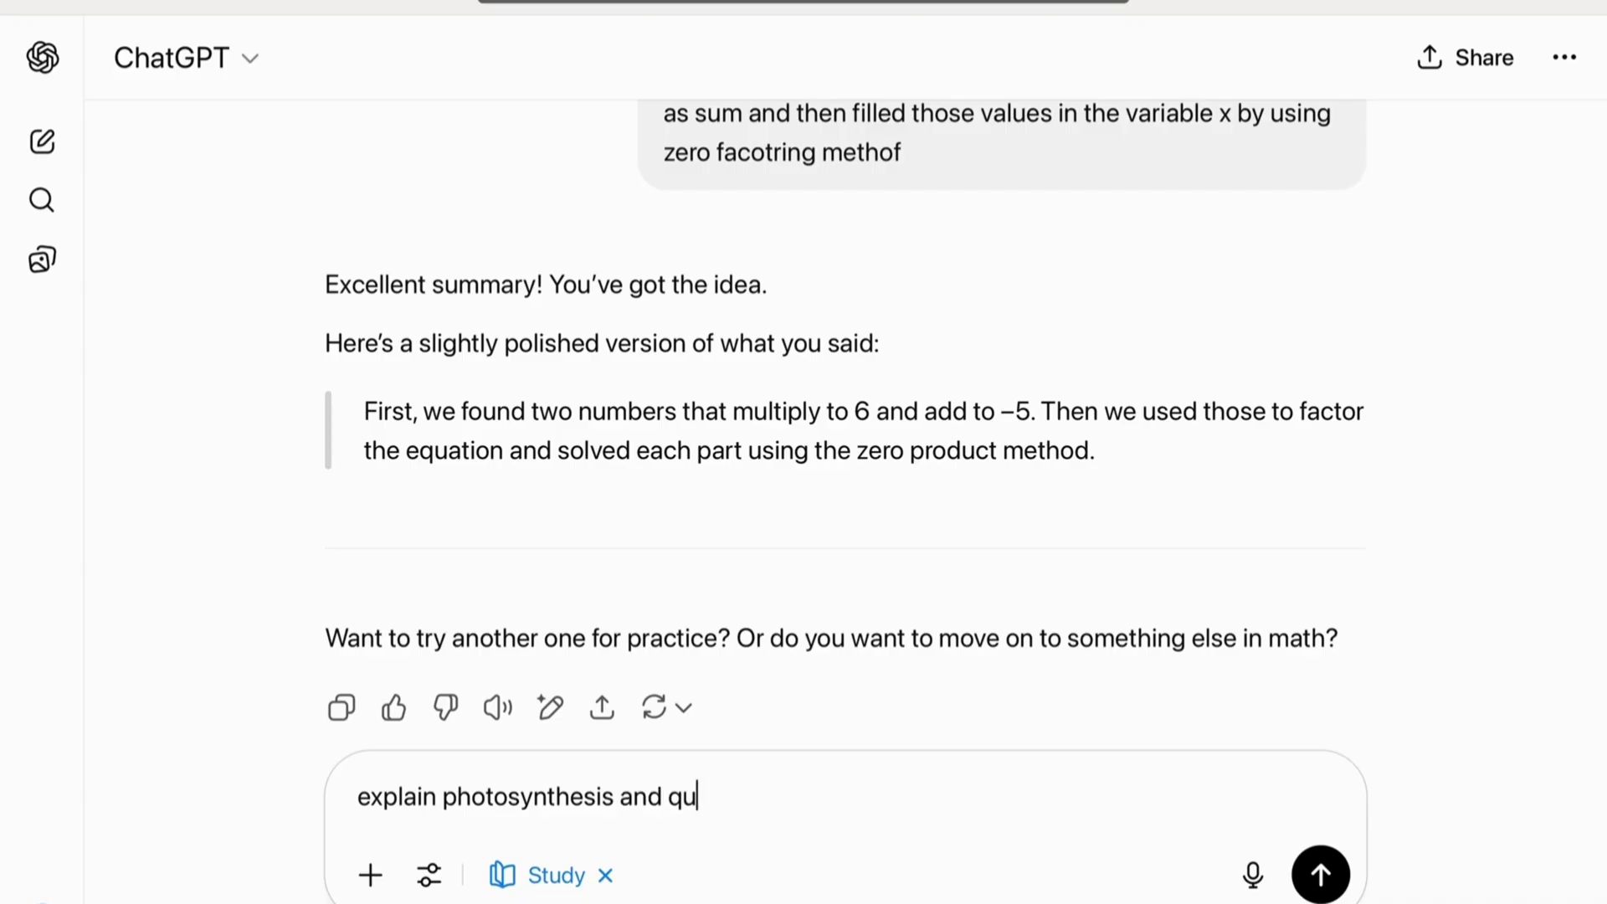
text(iz me as you explain)
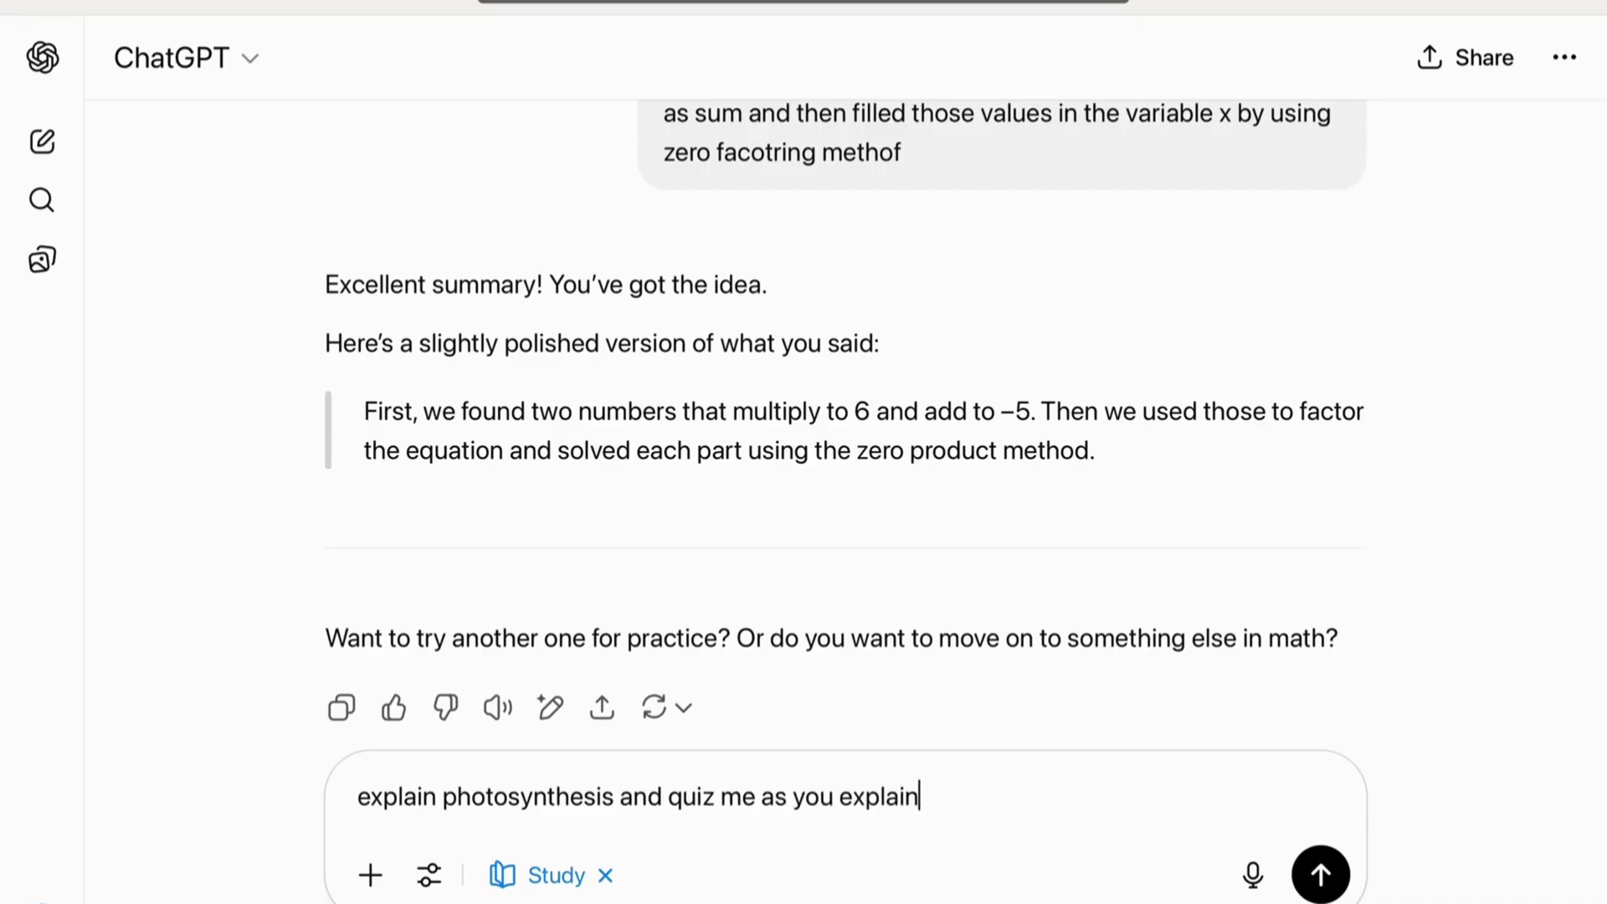
key(Return)
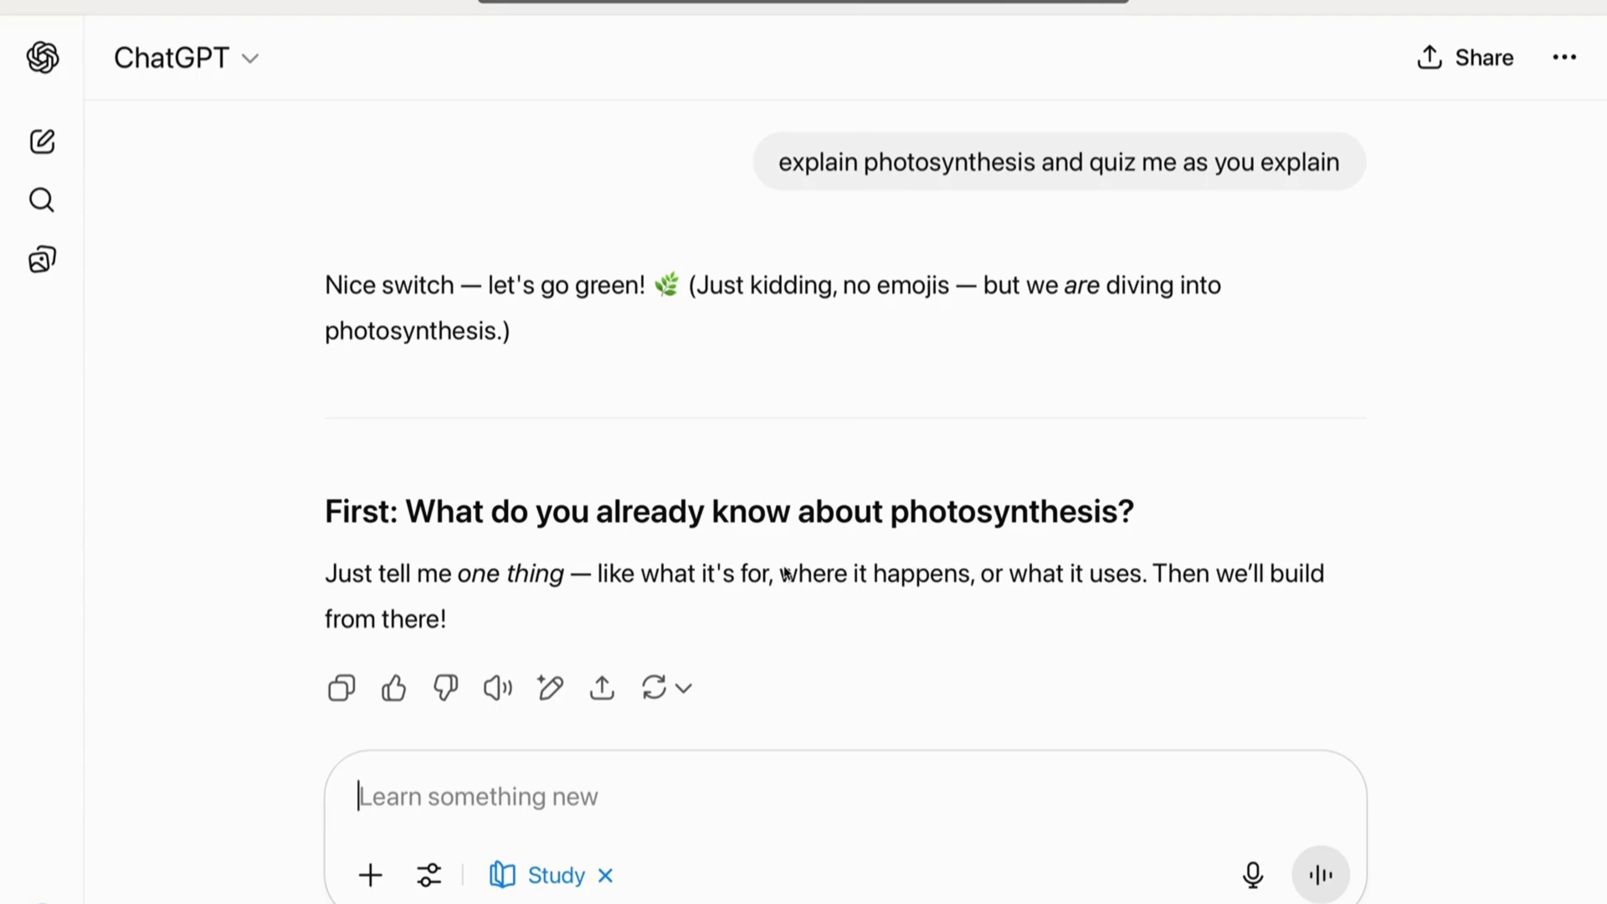
Read the opening question about prior knowledge of photosynthesis and reply with "plants".
scroll(782, 571, down, 1)
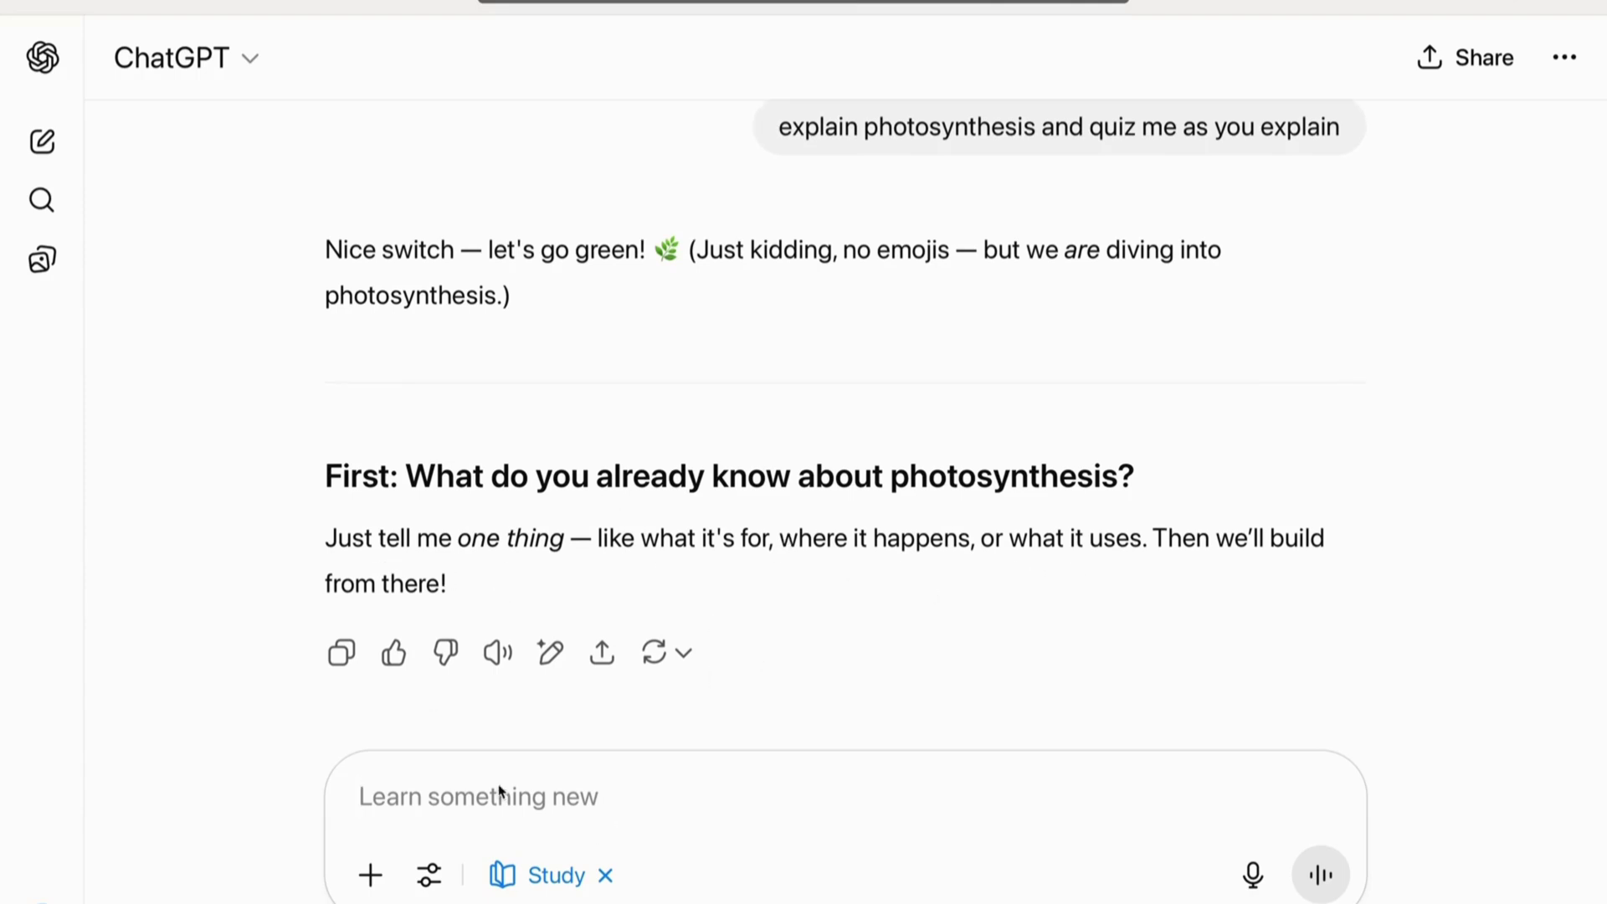
text(plants)
key(Return)
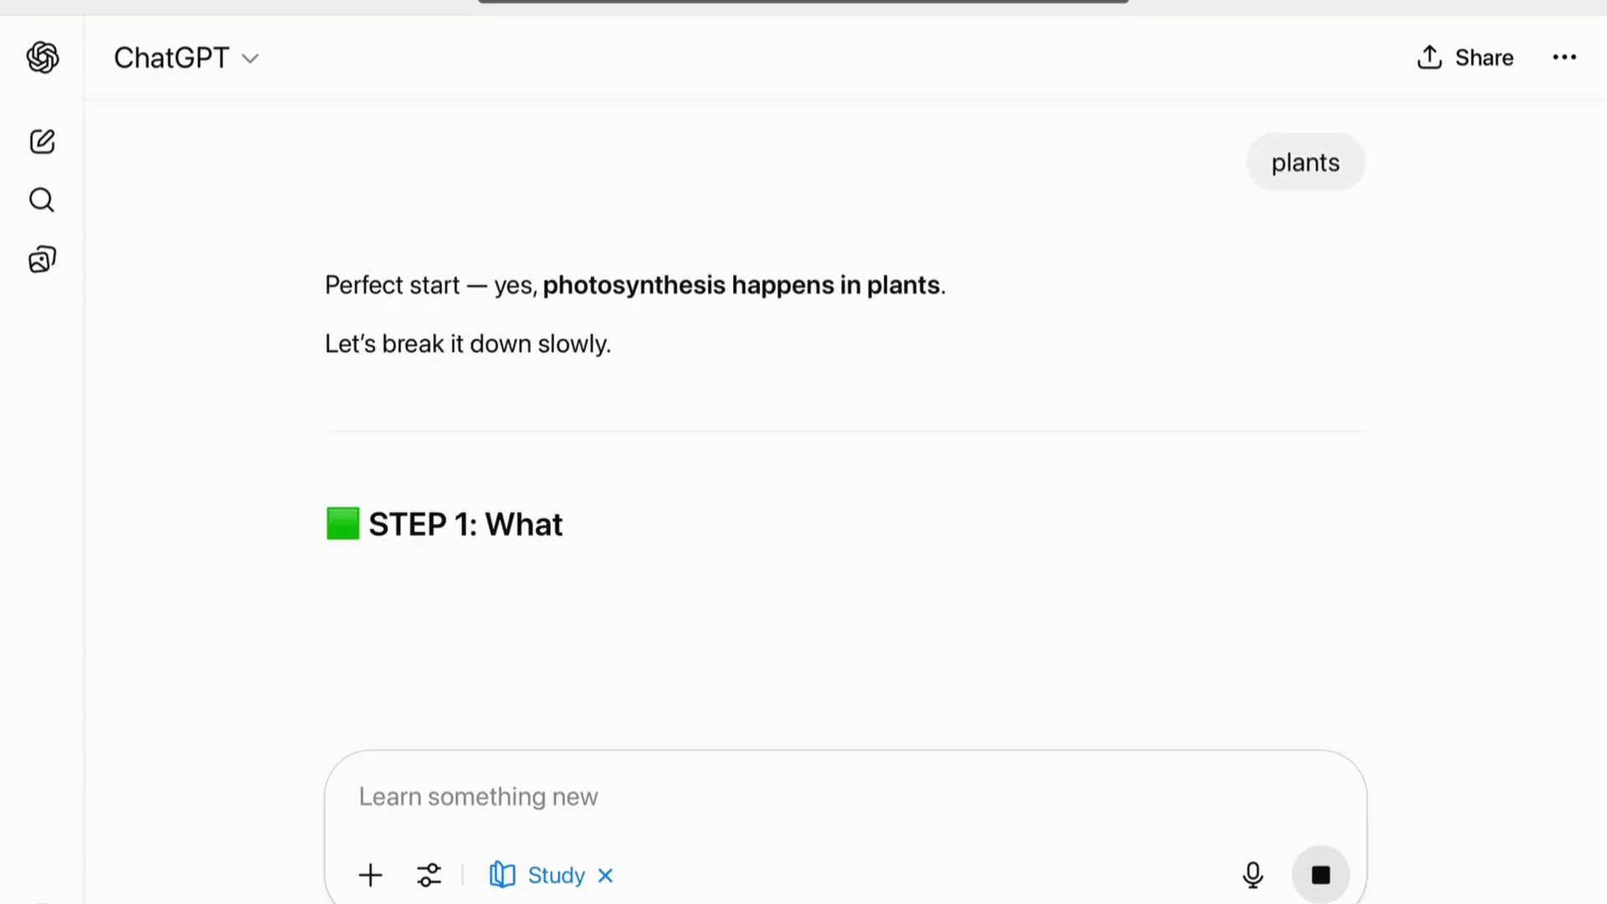
Read the Step 1 explanation of photosynthesis and answer Quiz #1 with "sunlight water".
scroll(481, 673, down, 2)
scroll(868, 550, down, 1)
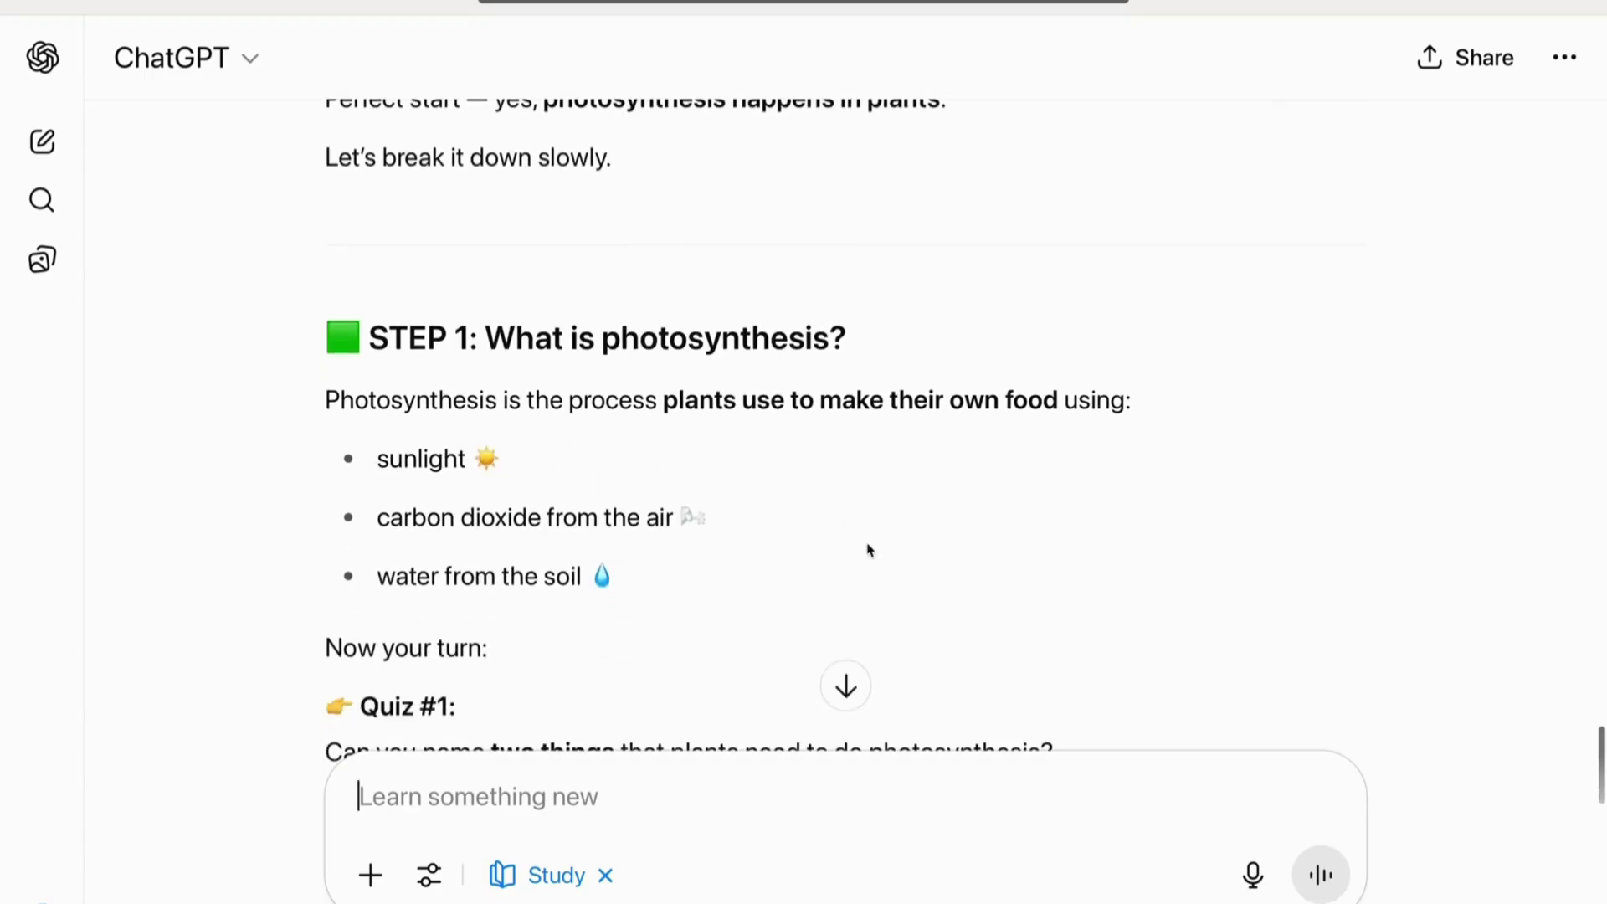
scroll(678, 375, down, 5)
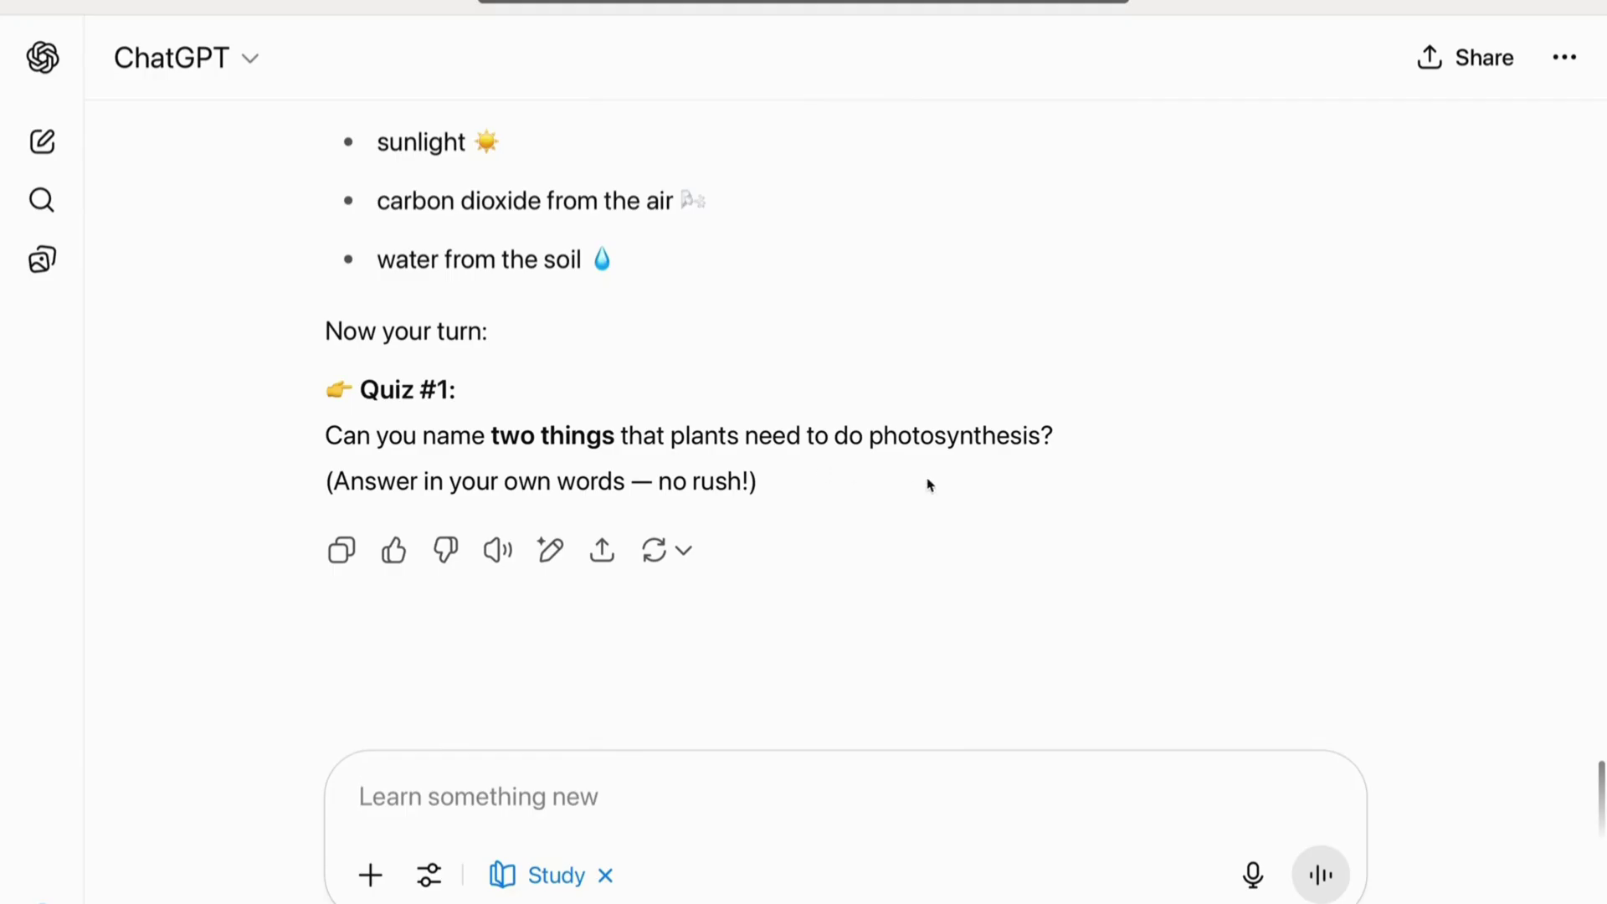
text(sunlight water)
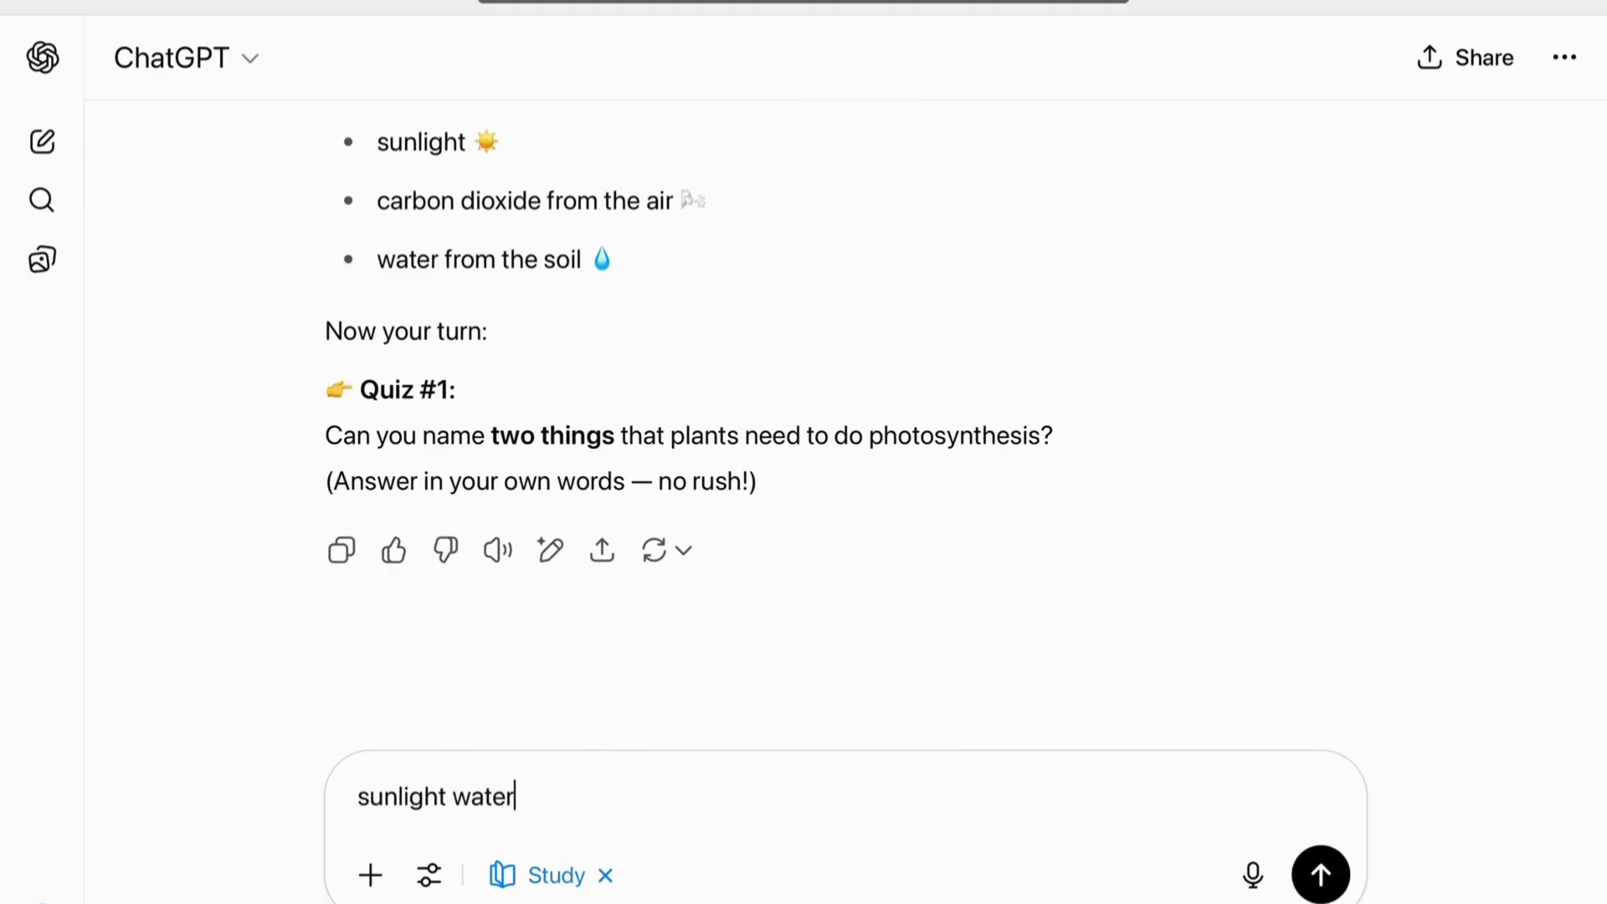
key(Return)
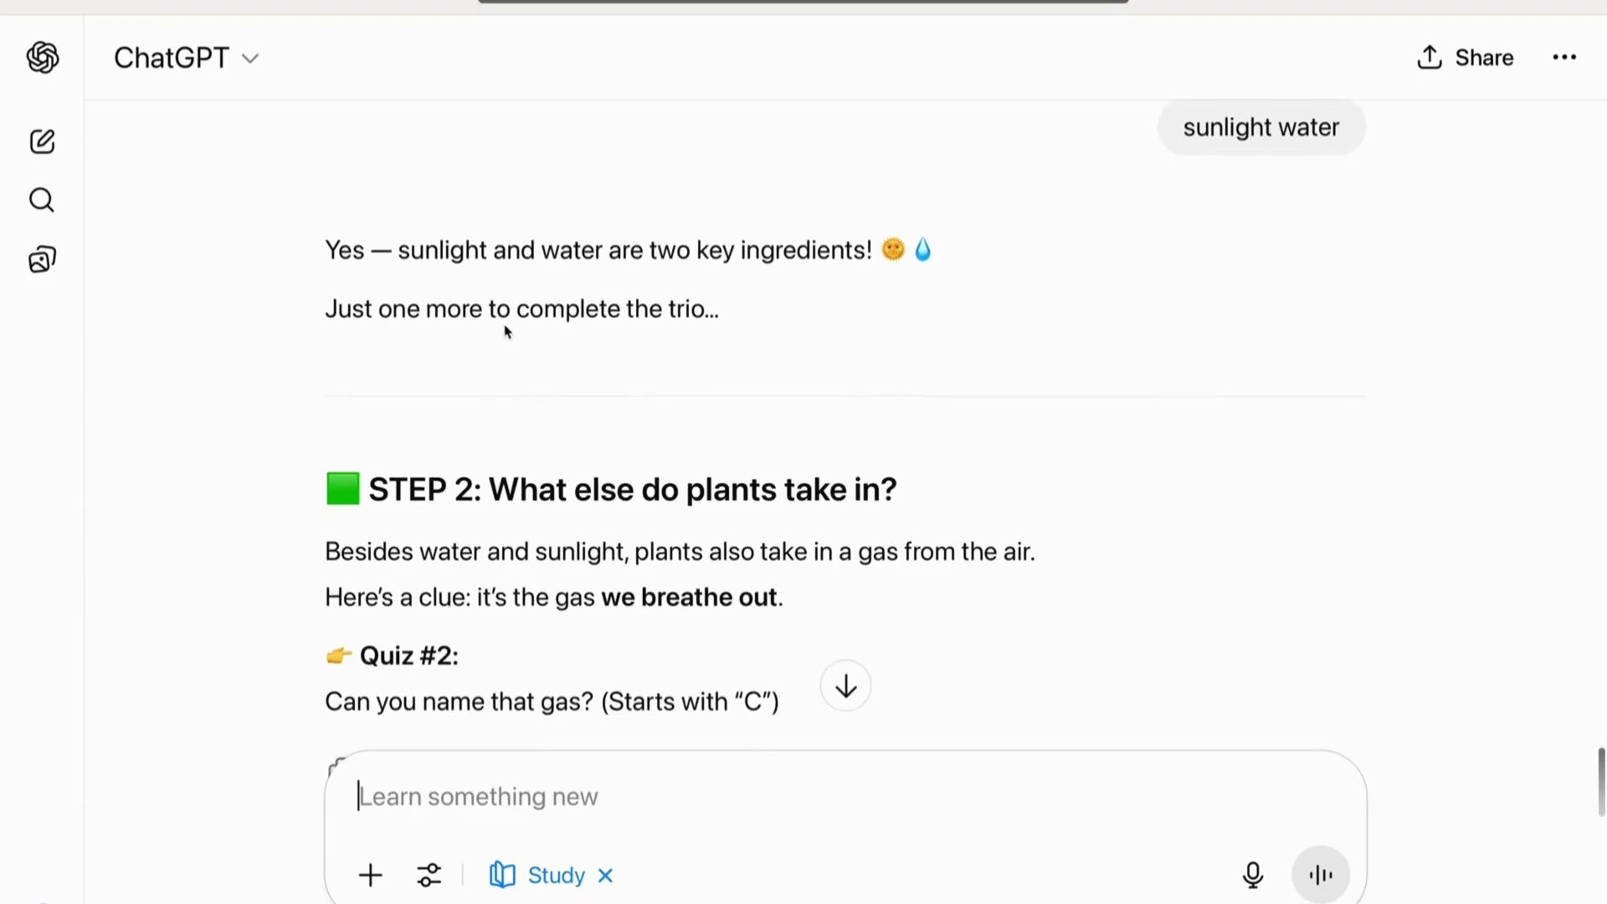
Read the Step 2 clue about the gas plants take in and answer Quiz #2 with "carbon dioxide".
scroll(706, 474, down, 3)
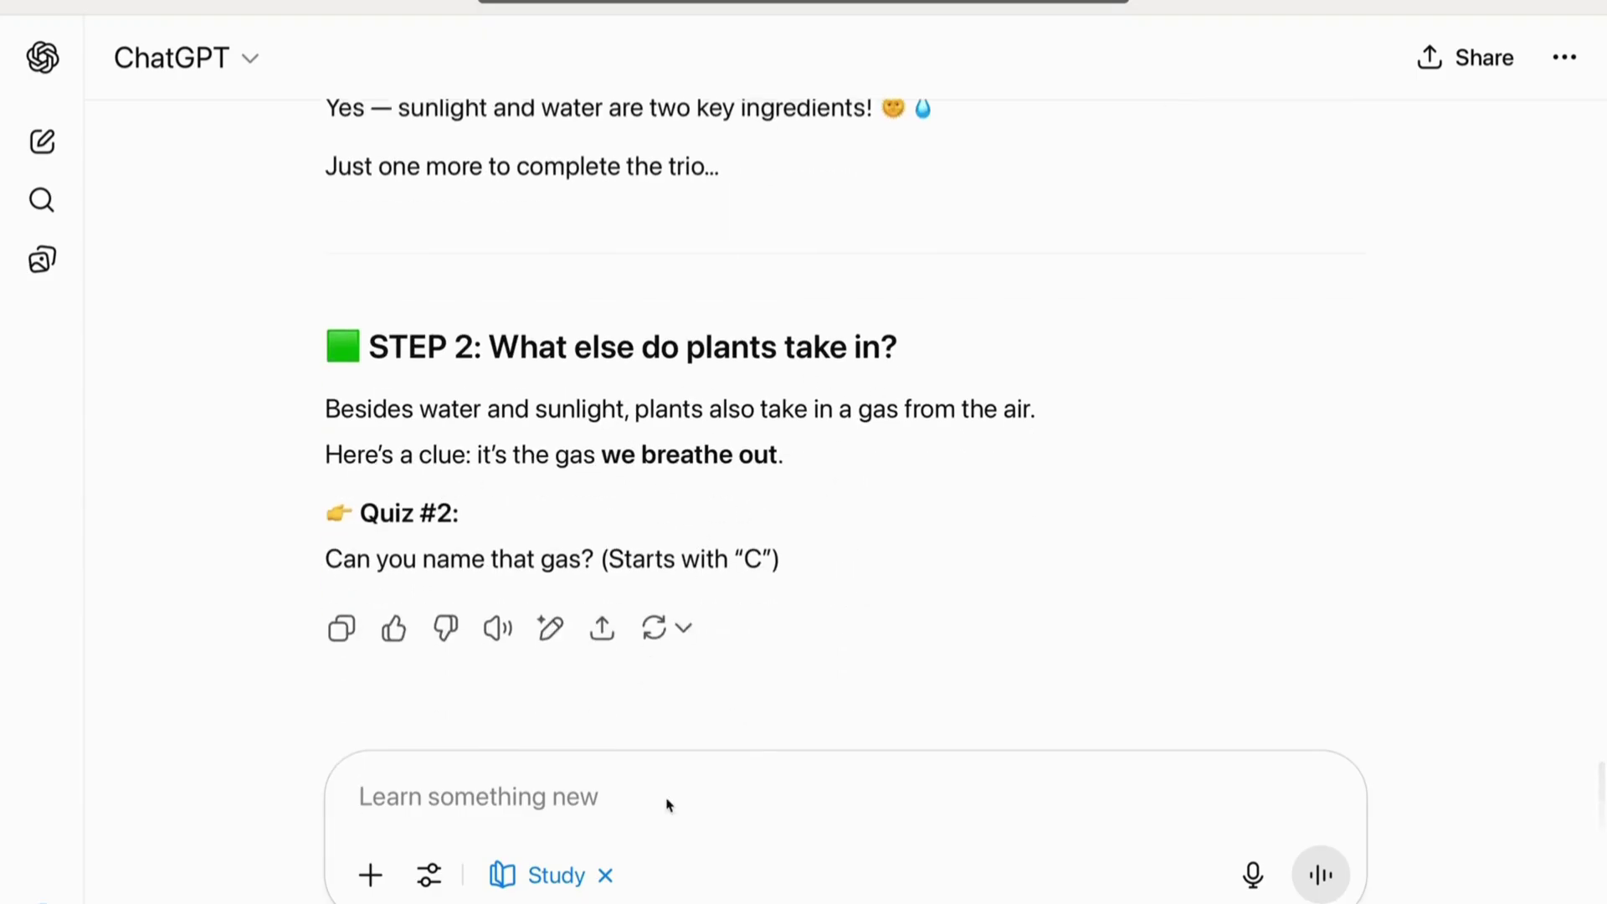
drag(778, 560, 716, 560)
click(650, 813)
text(carbon dioxide)
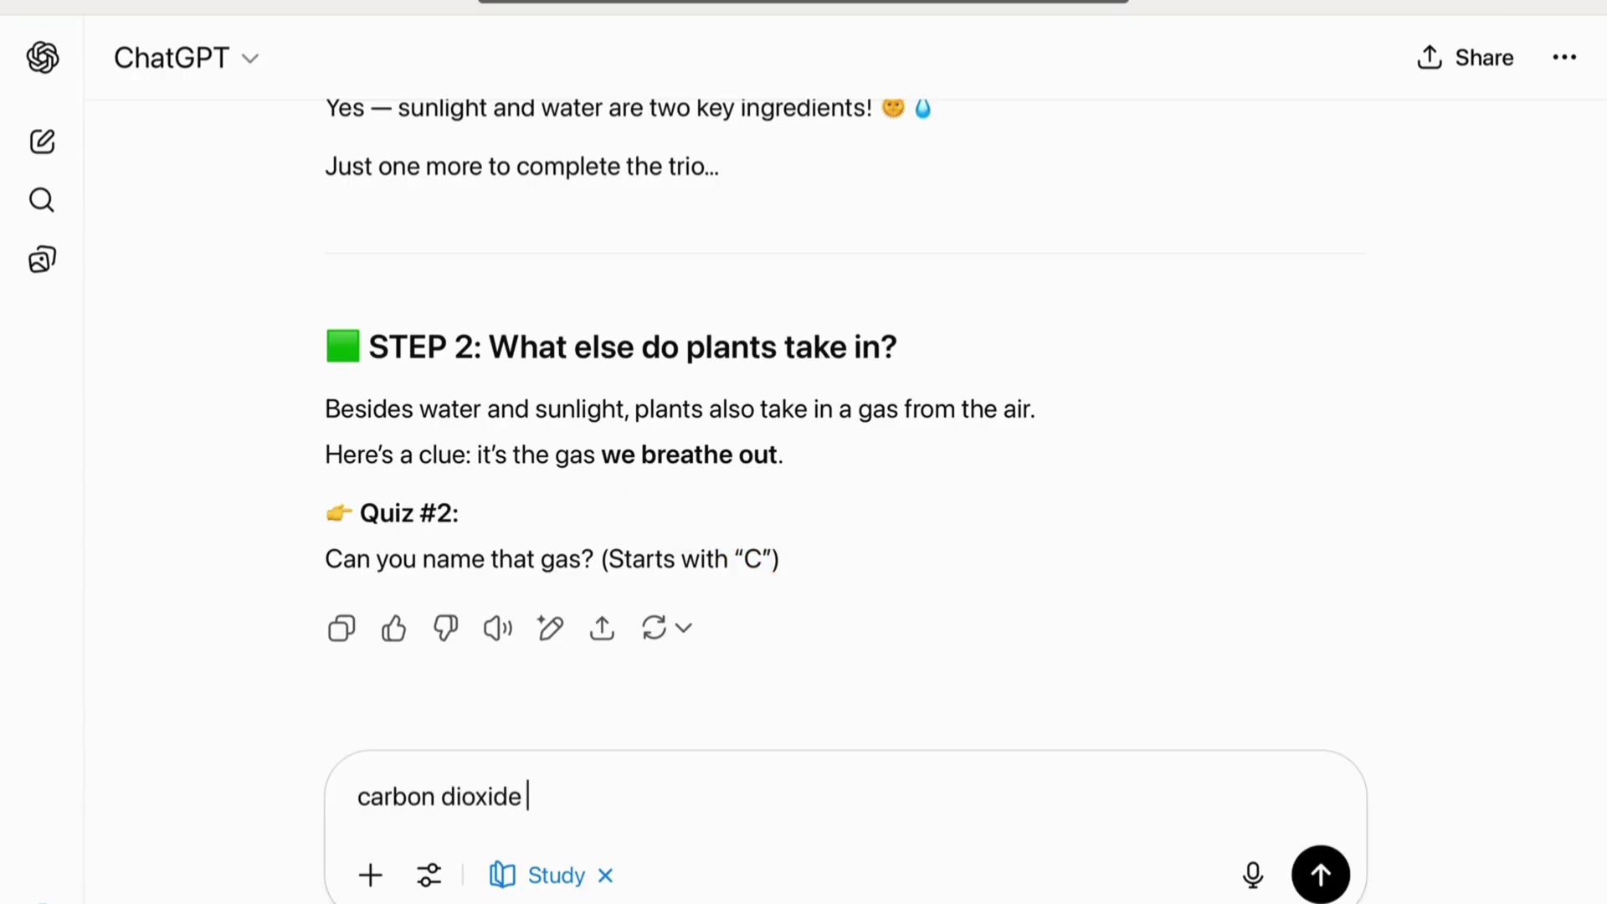
key(Return)
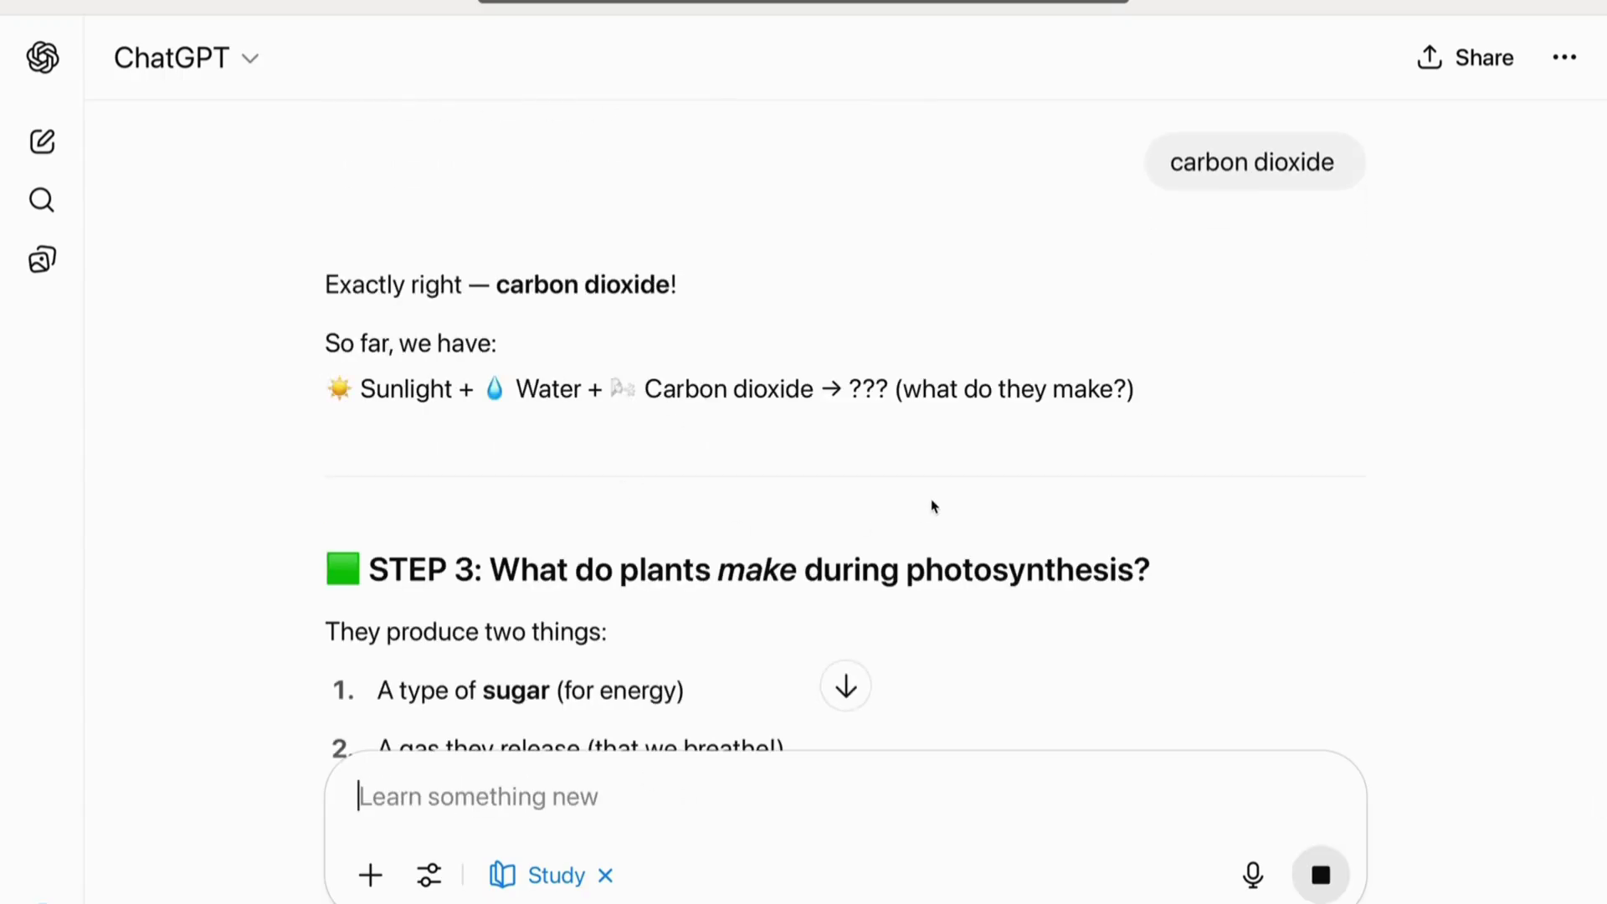
Read Step 3 on what plants make and answer Quiz #3 with "glucose and oxyghen".
scroll(887, 502, down, 2)
scroll(755, 546, down, 3)
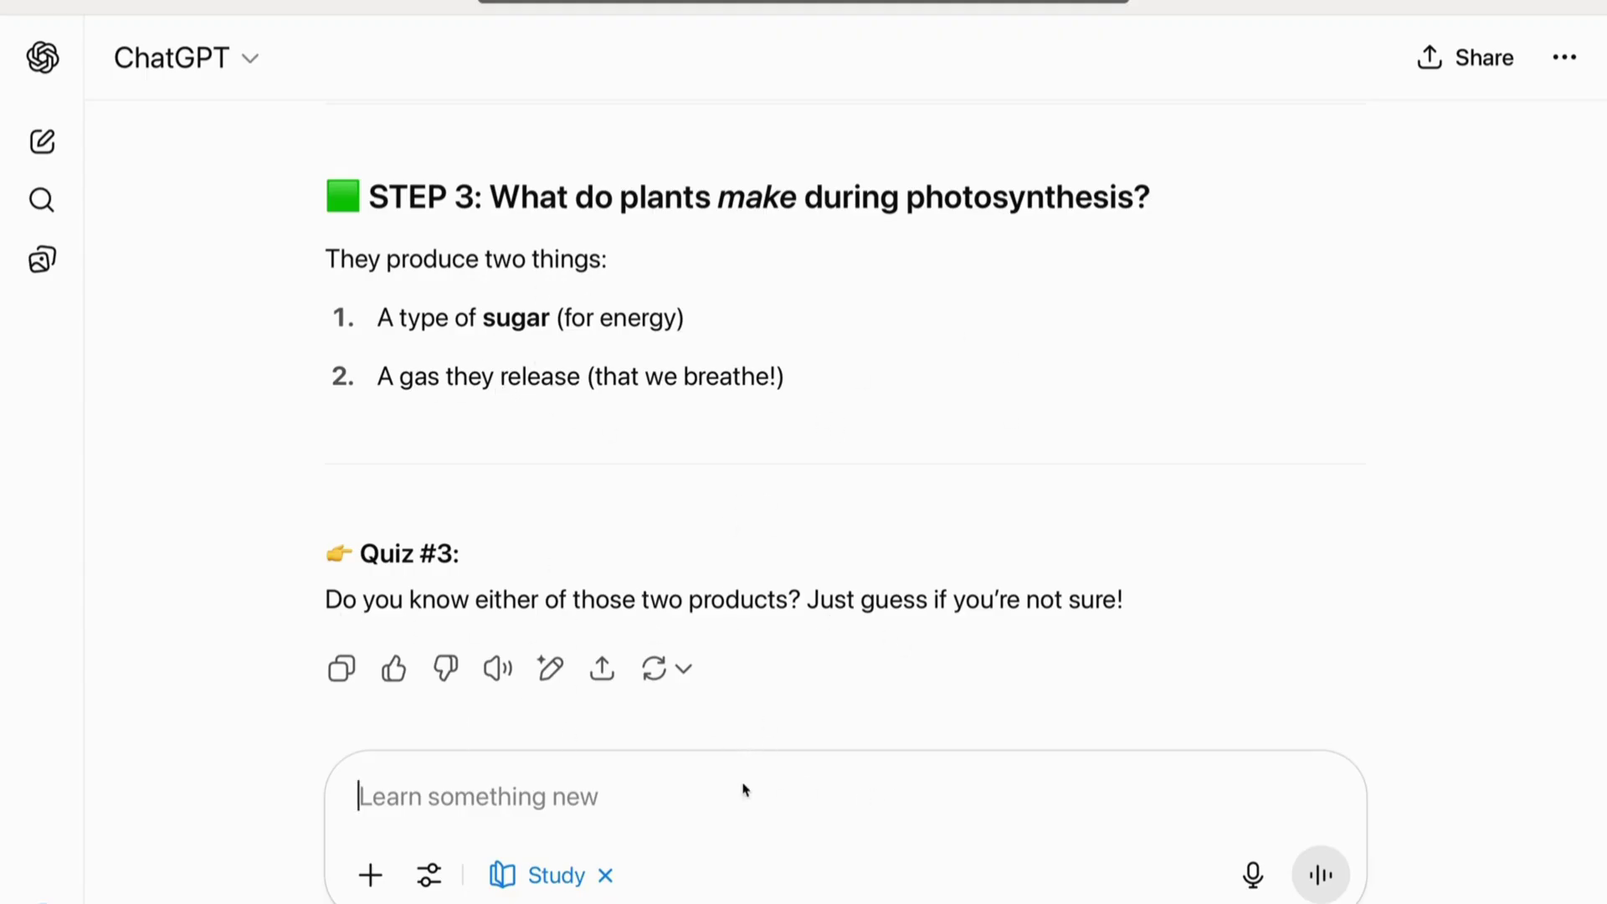
text(glucose )
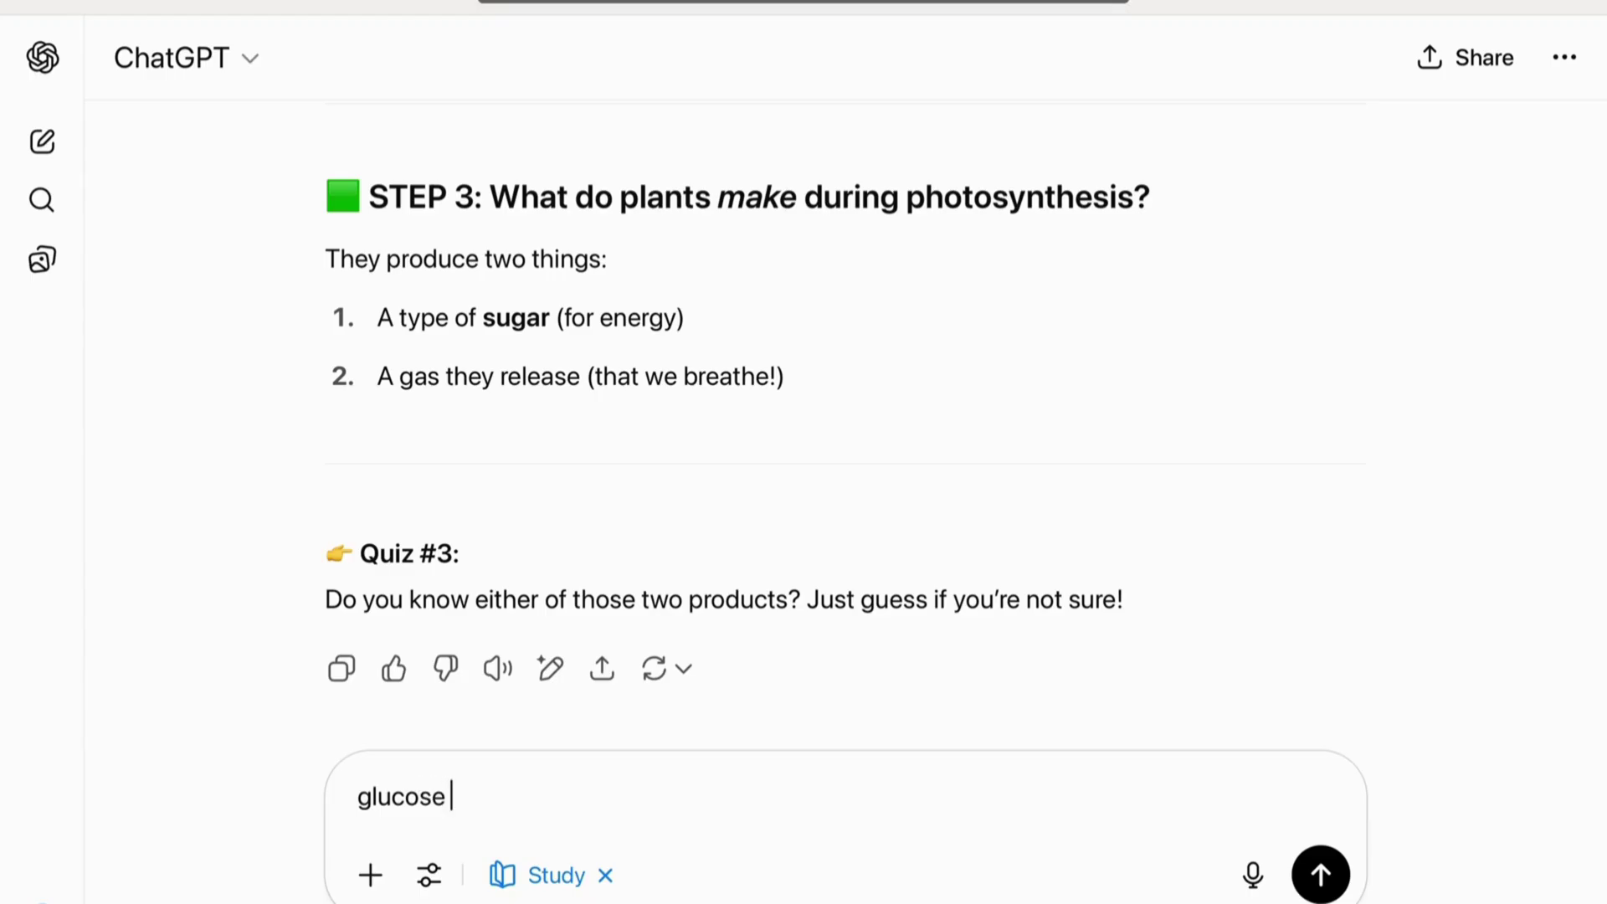
text(and oxyghen)
key(Return)
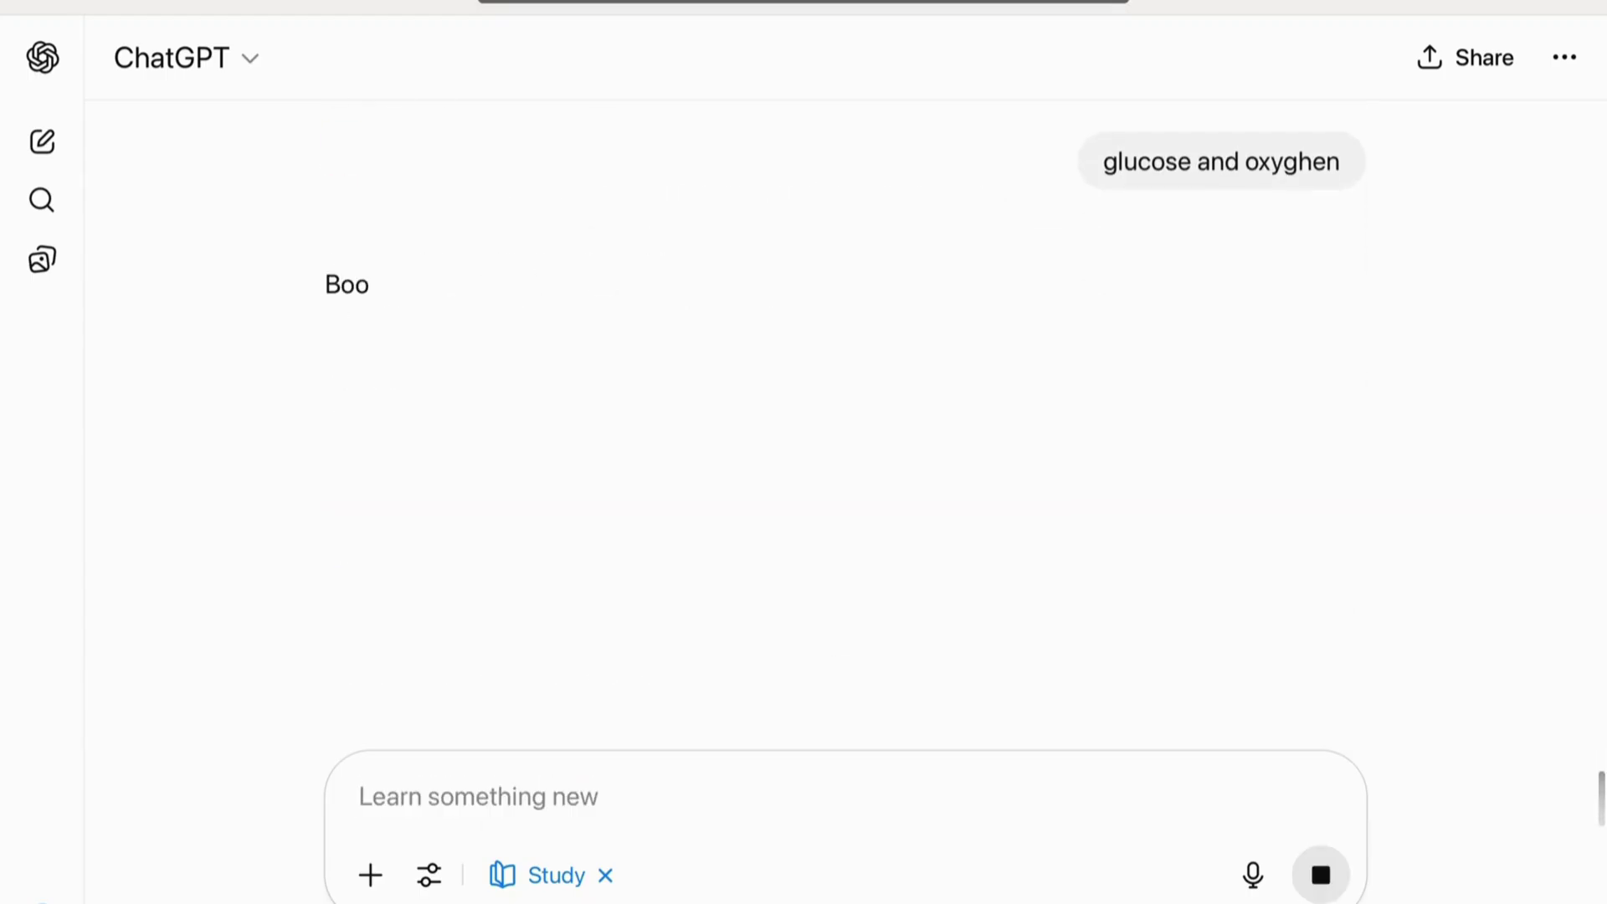
Read the one-sentence summary and begin the Quick Check reply with "Photosynthesis is a process that plants use to produce glucose and oxygen".
scroll(560, 545, down, 3)
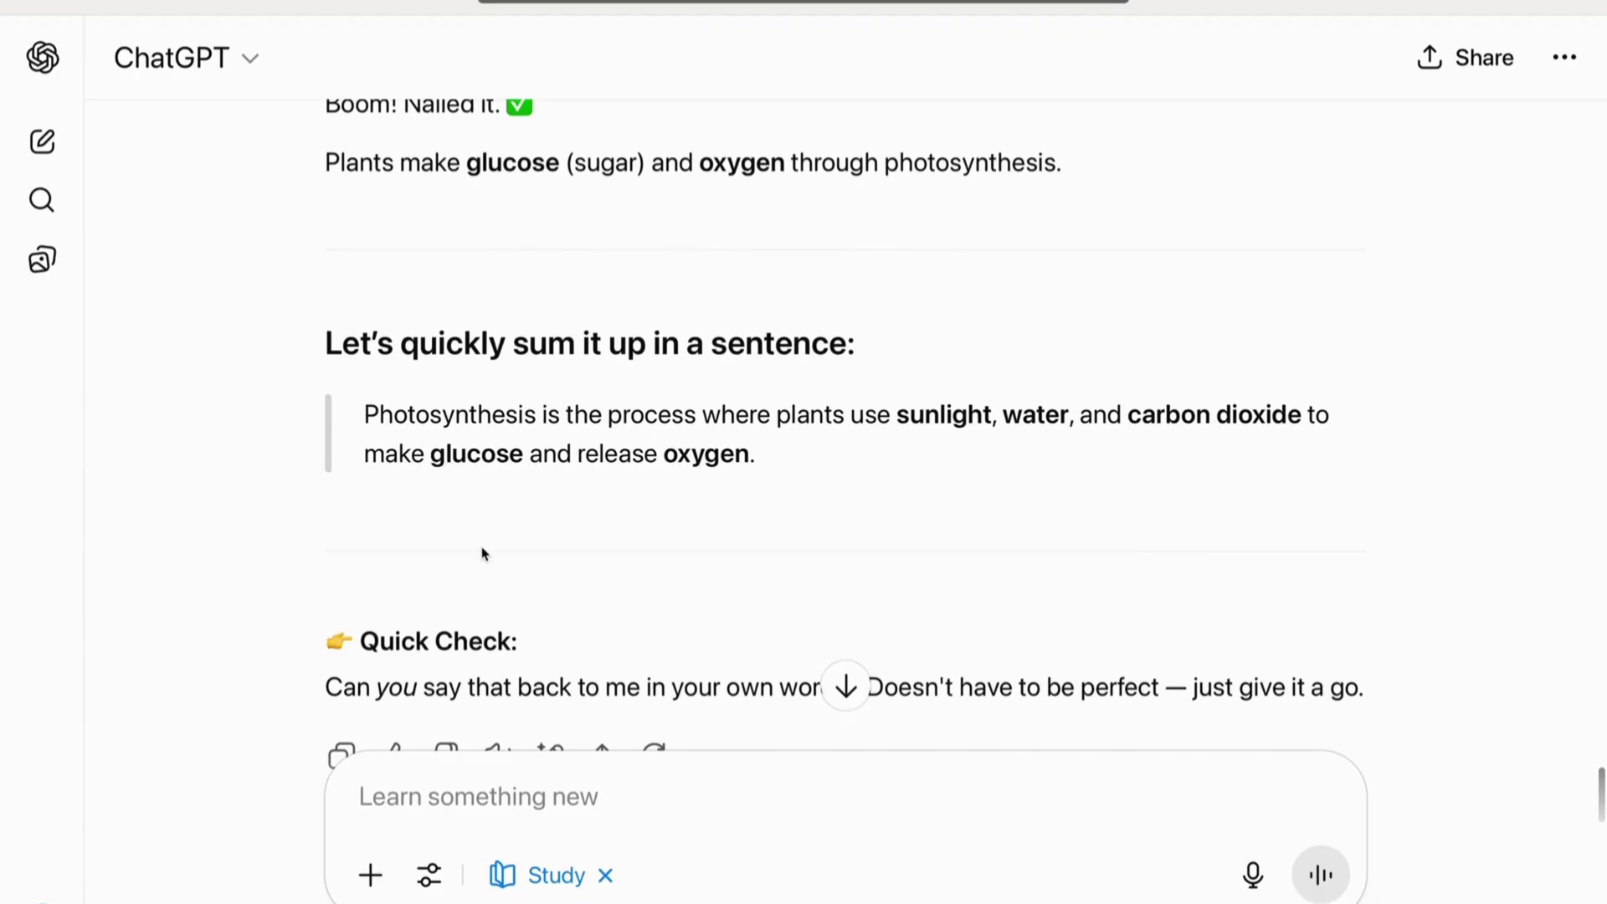
scroll(599, 509, down, 2)
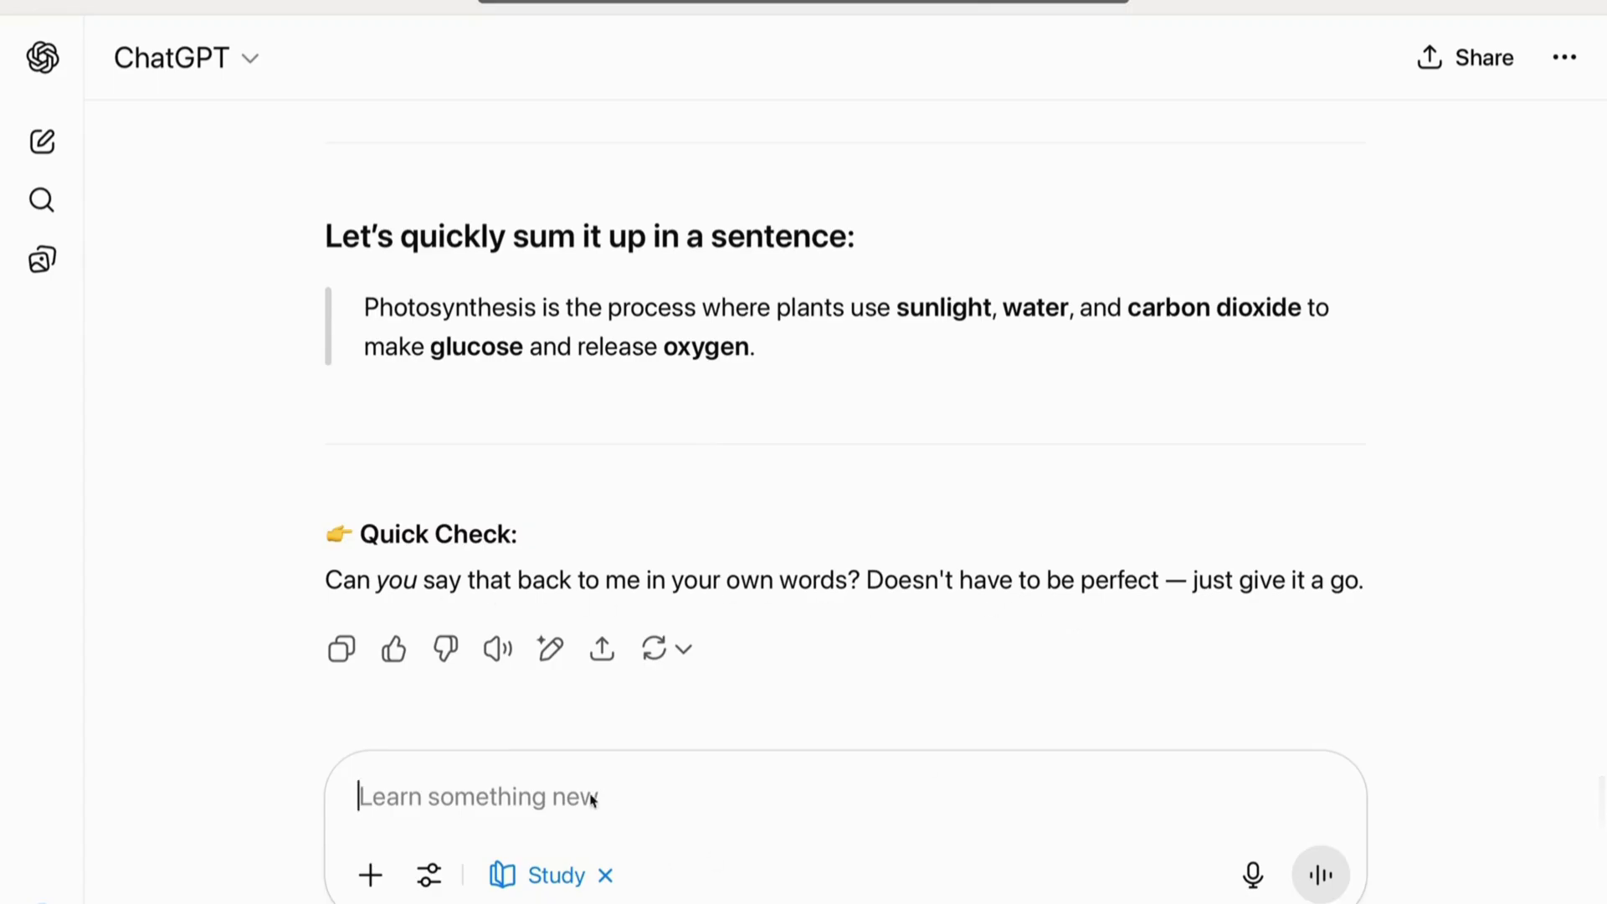
text(Photos)
text(y)
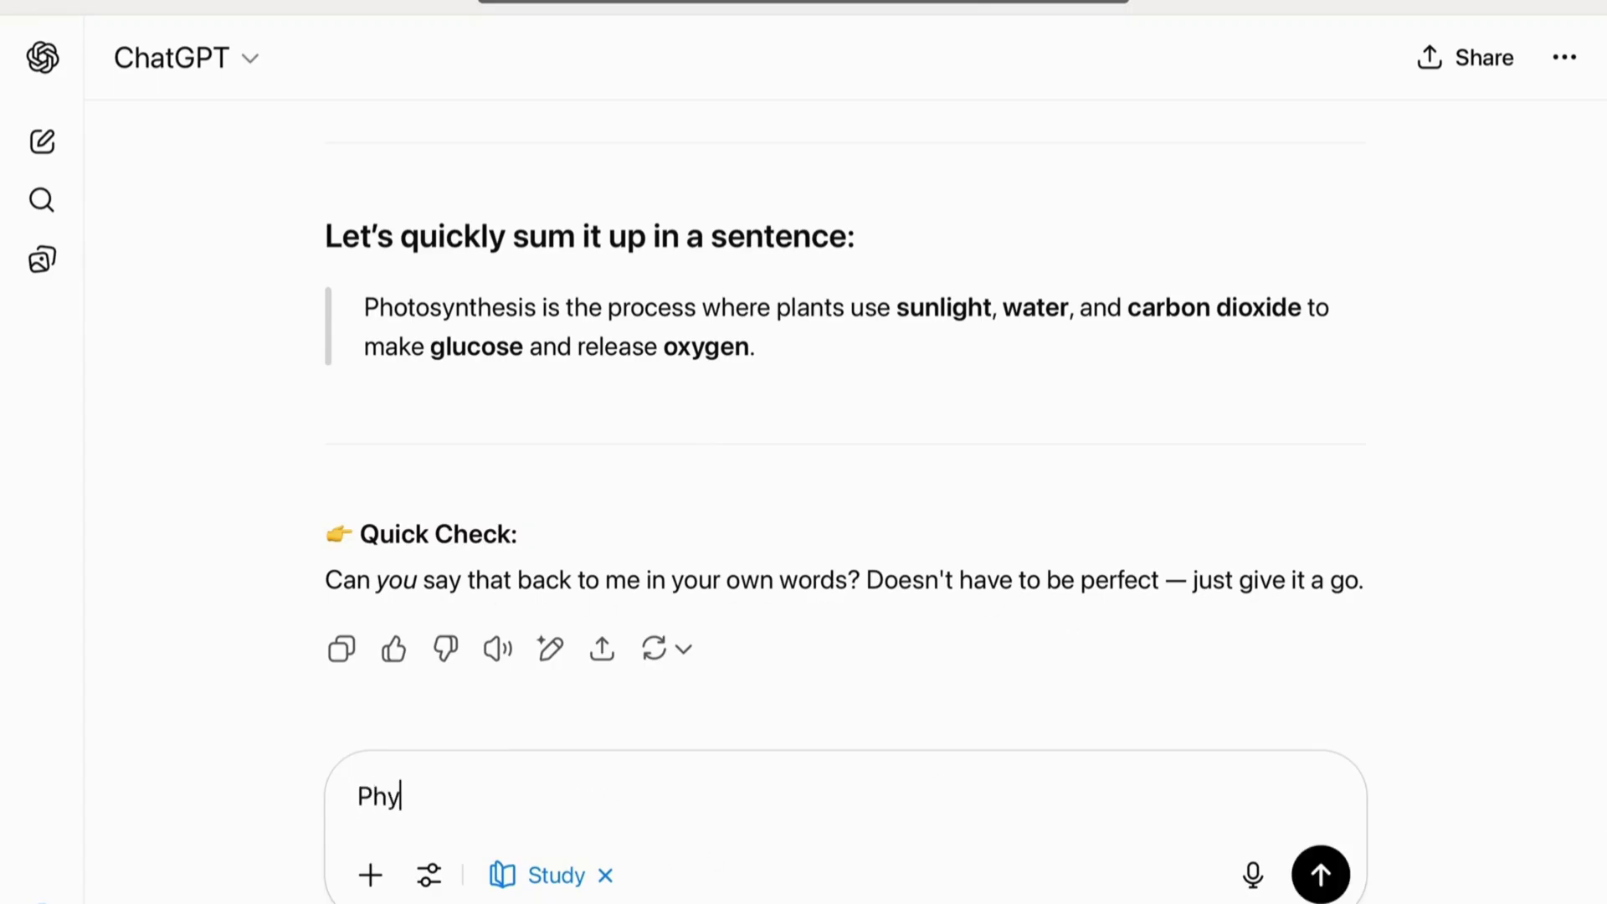
key(BackSpace)
text(otosynthesis is)
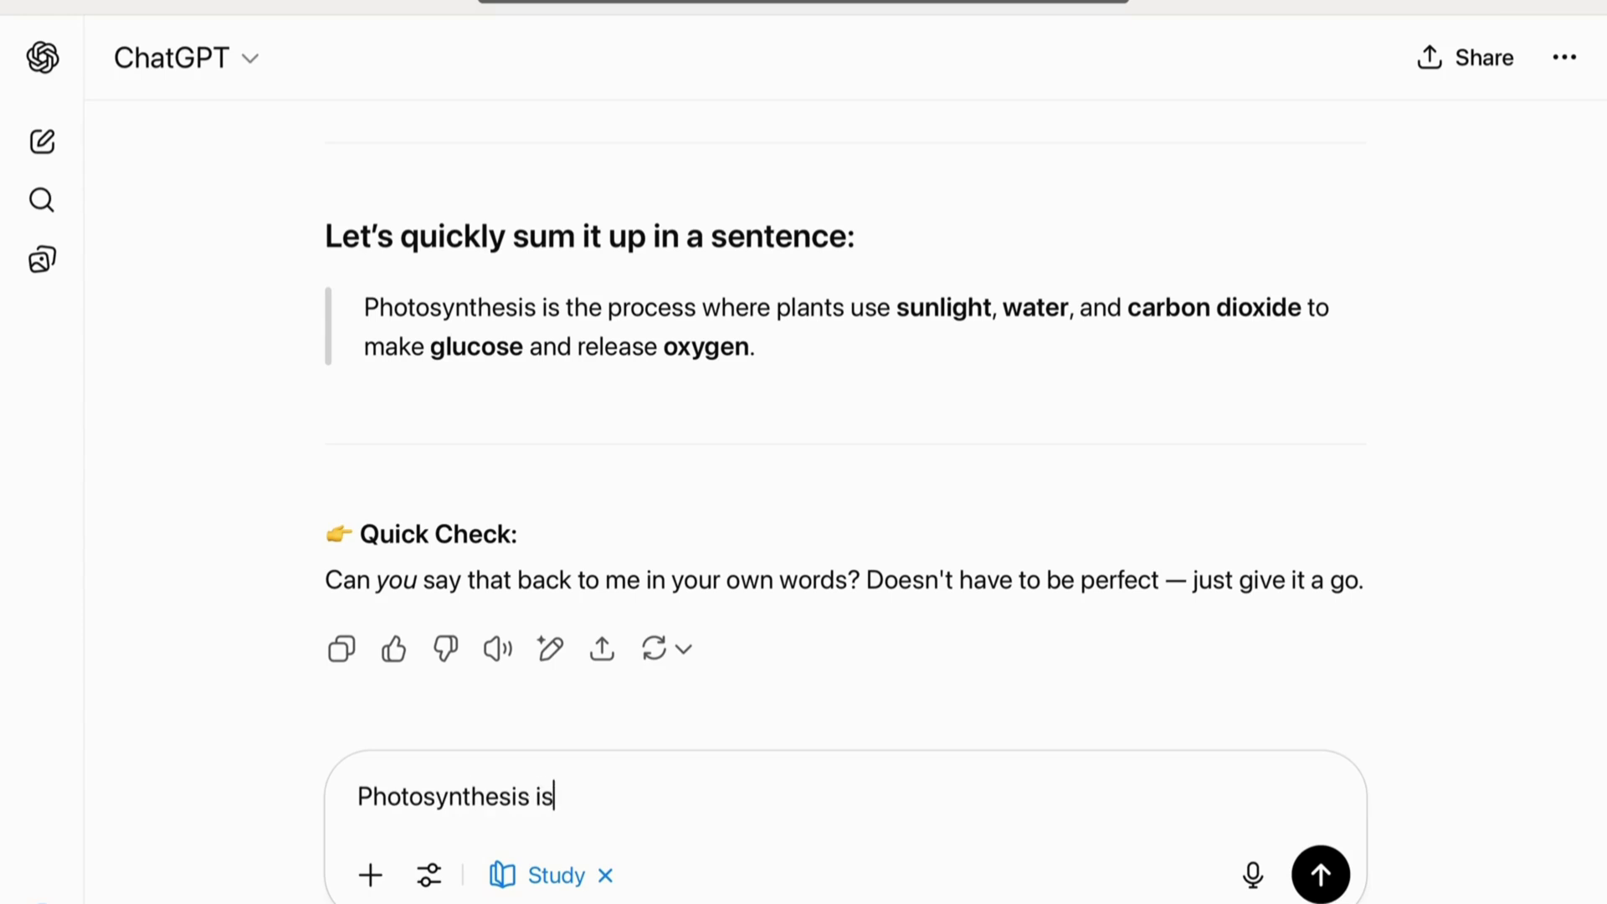
text( a.)
text(process )
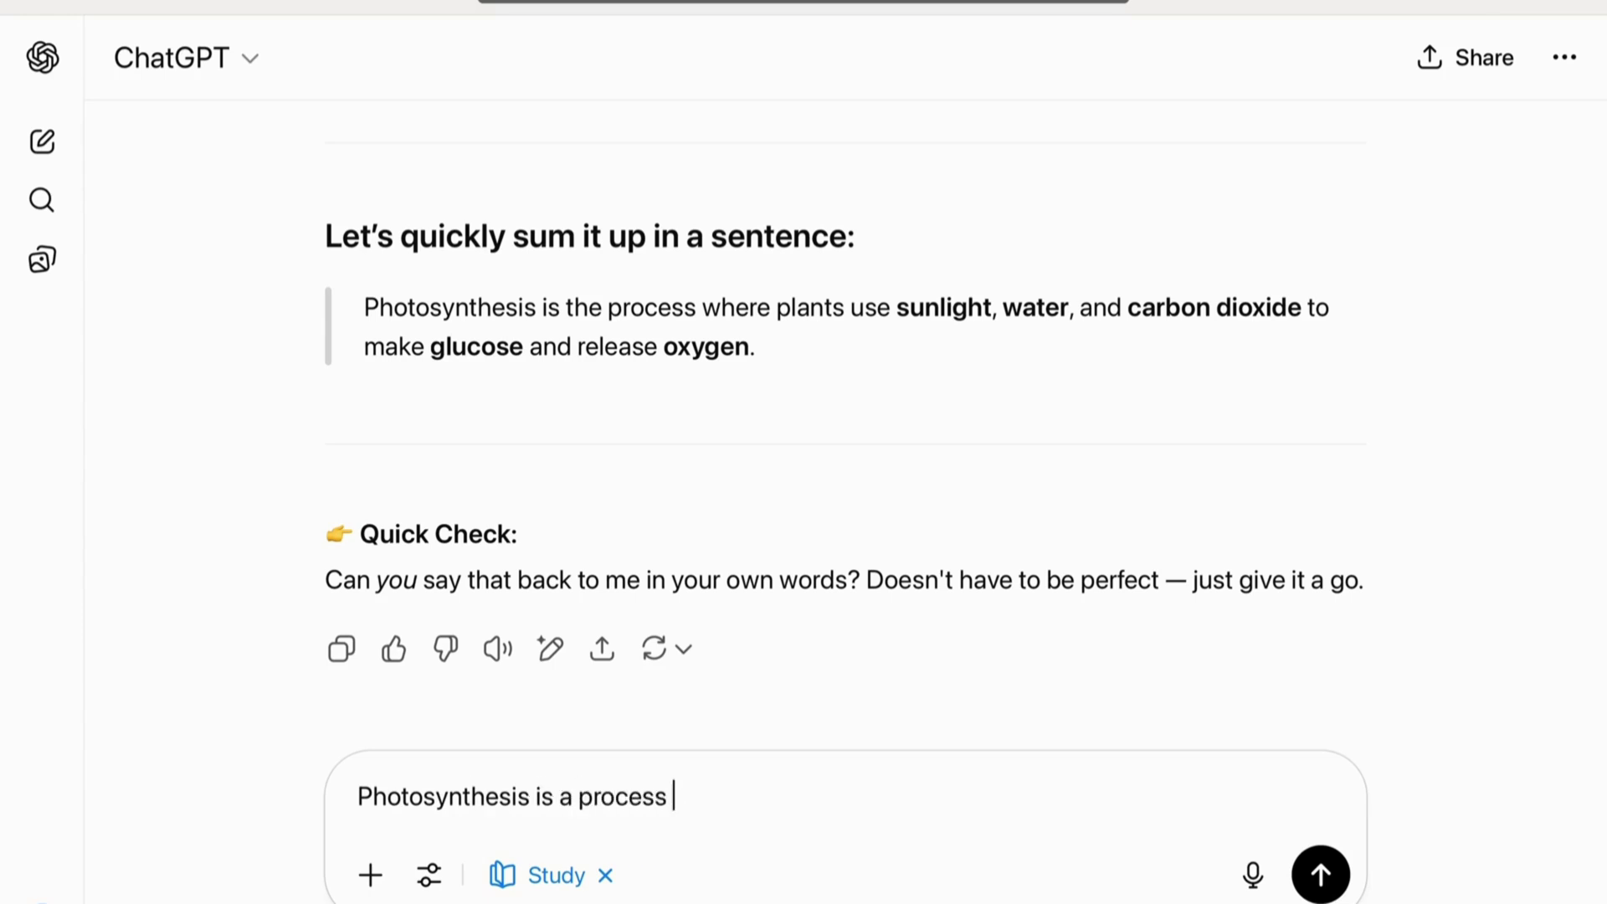
text(that plants use)
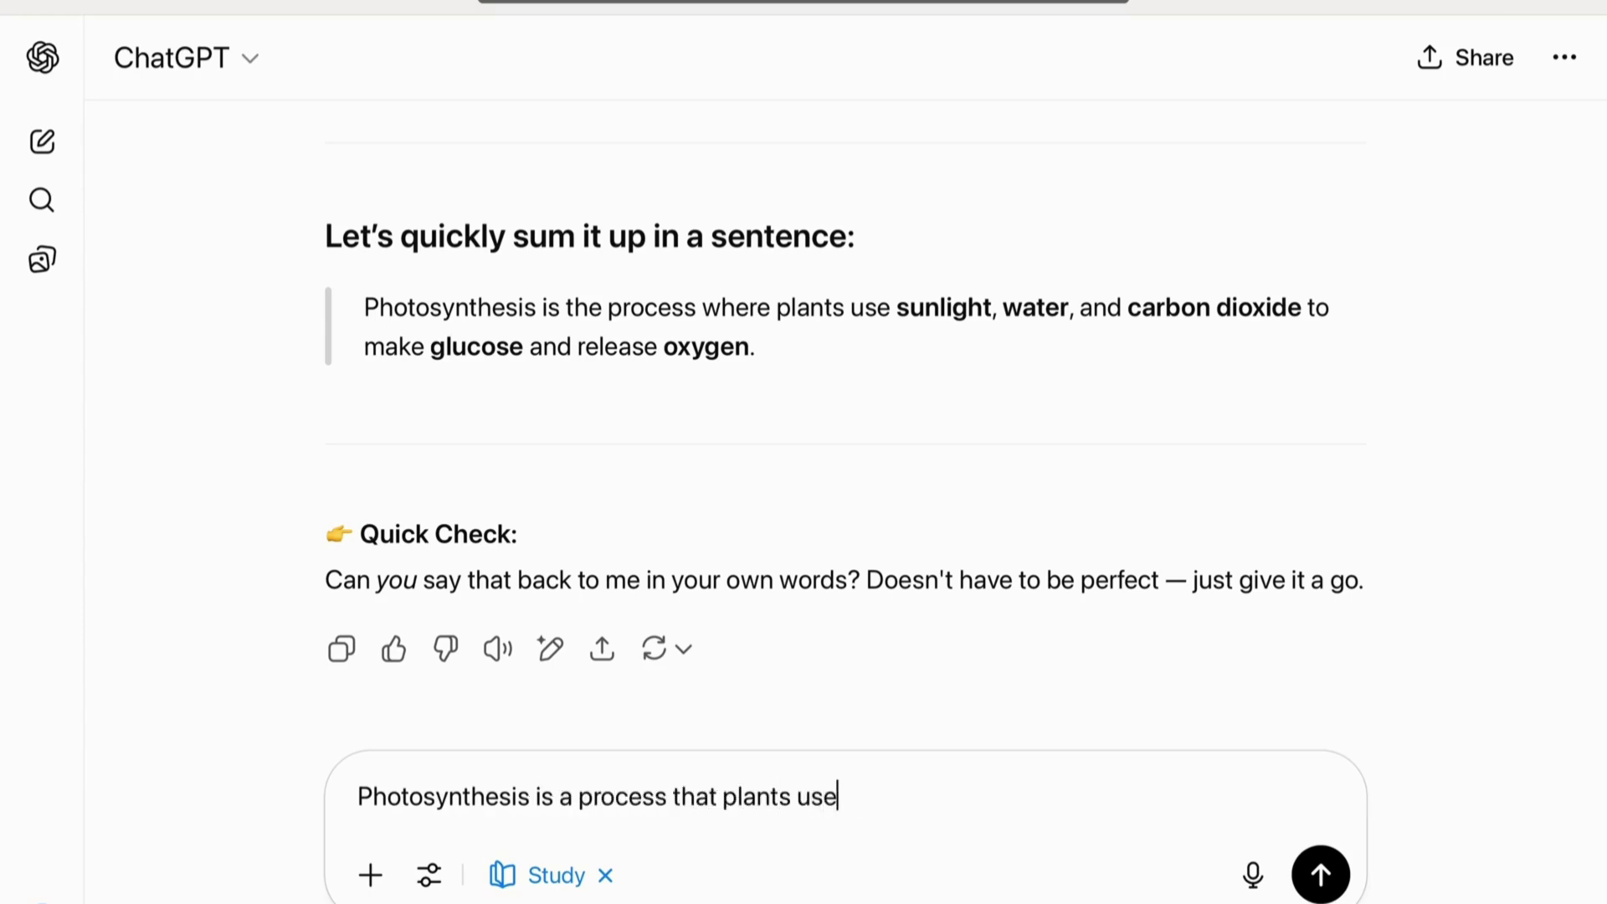
text( to produce glucose and )
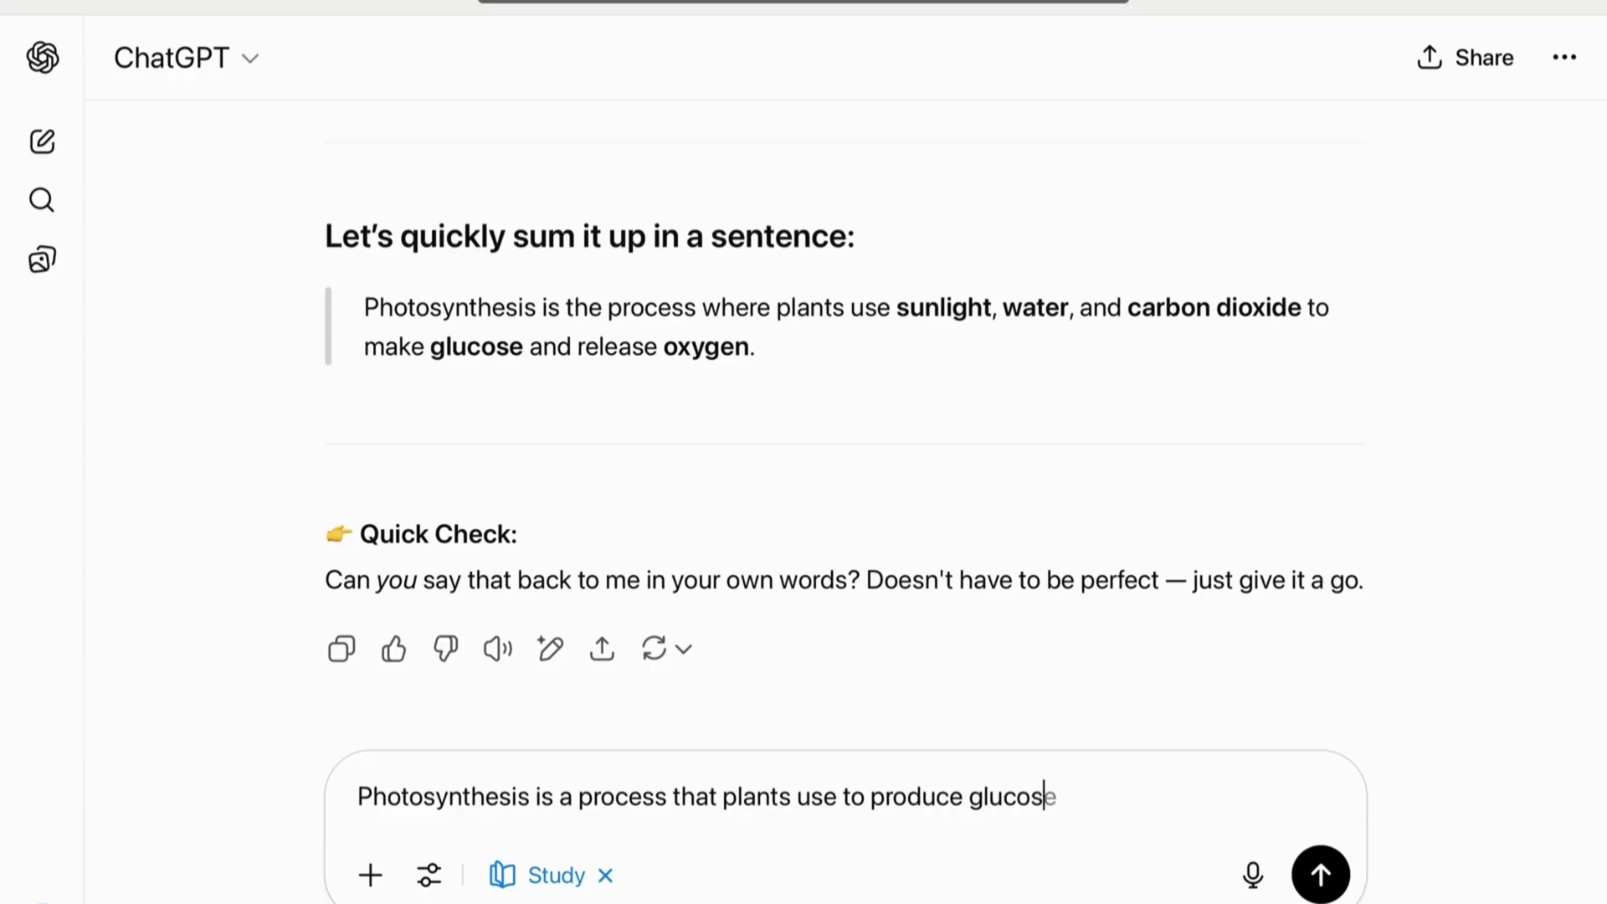
text(oxygen.)
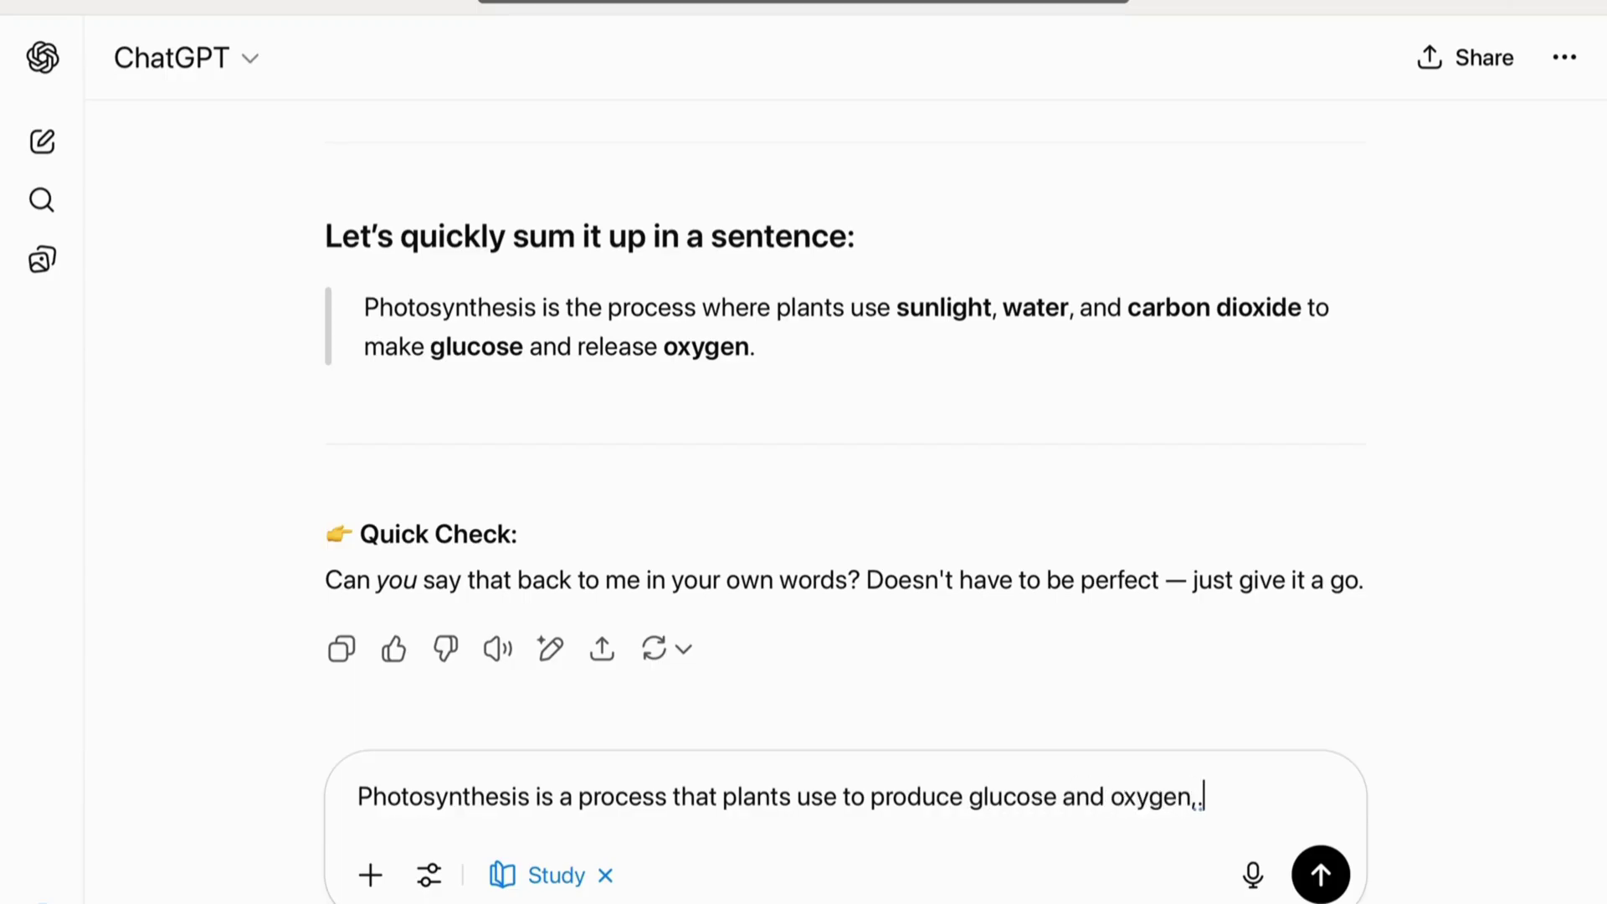
Continue the reply with ". They use sunlight water and carbon dioxide for it" and send it.
key(BackSpace)
key(BackSpace)
text(. They use sunlight water and a)
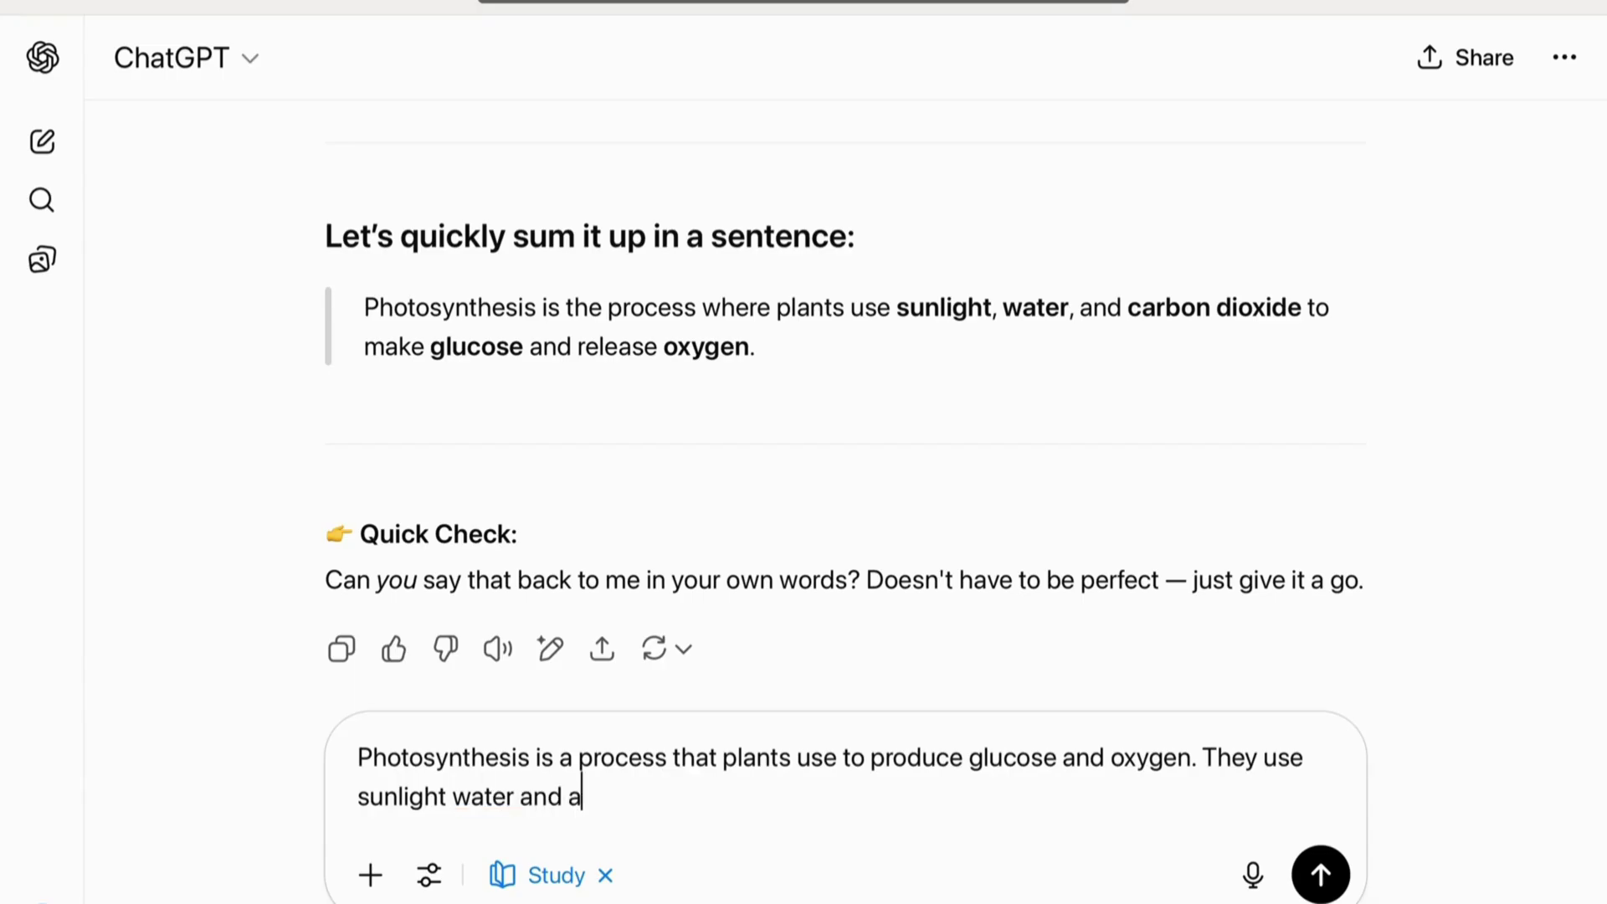
key(BackSpace)
text(carbon dioxide for it)
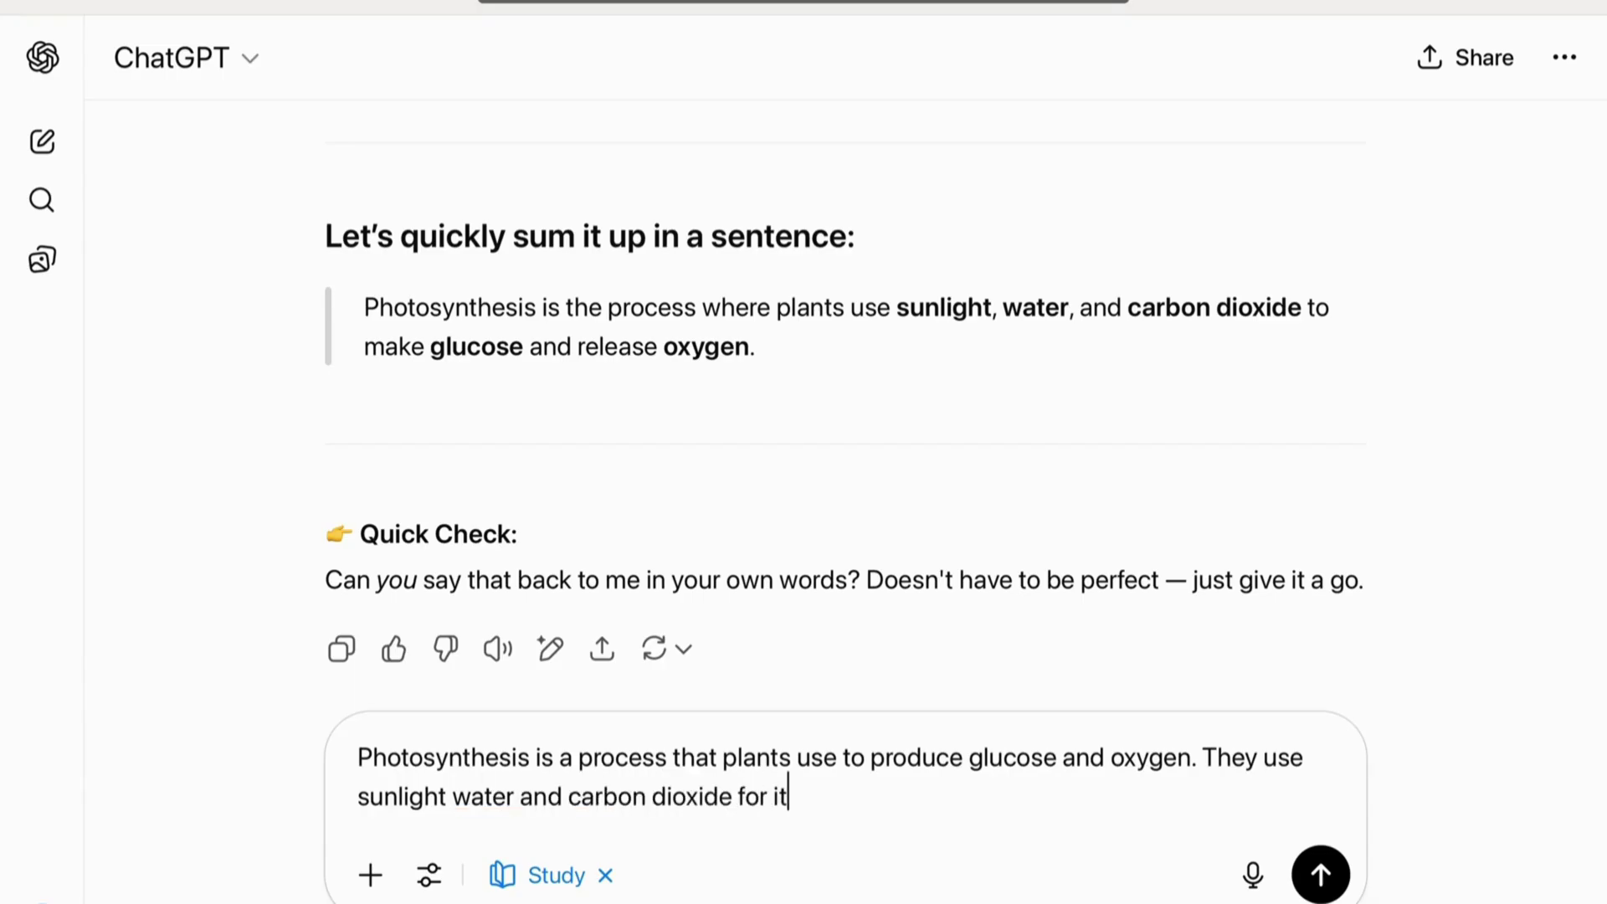
key(Return)
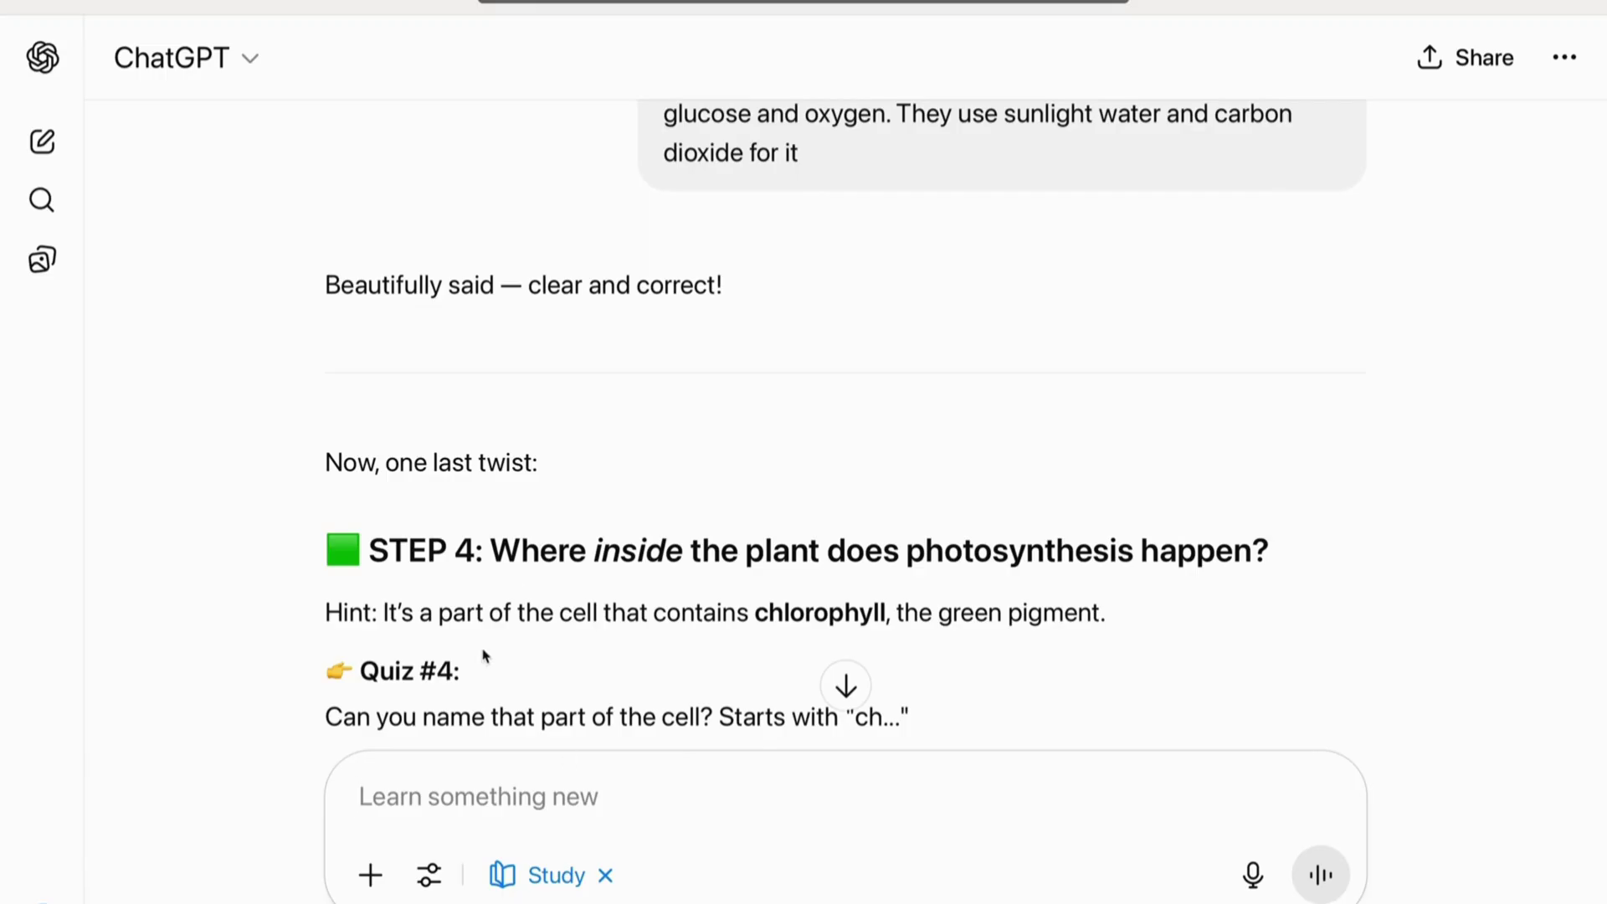
Read the Step 4 question, then send the new request "quiz me on ww2 events and correct me as we go along".
scroll(617, 585, down, 3)
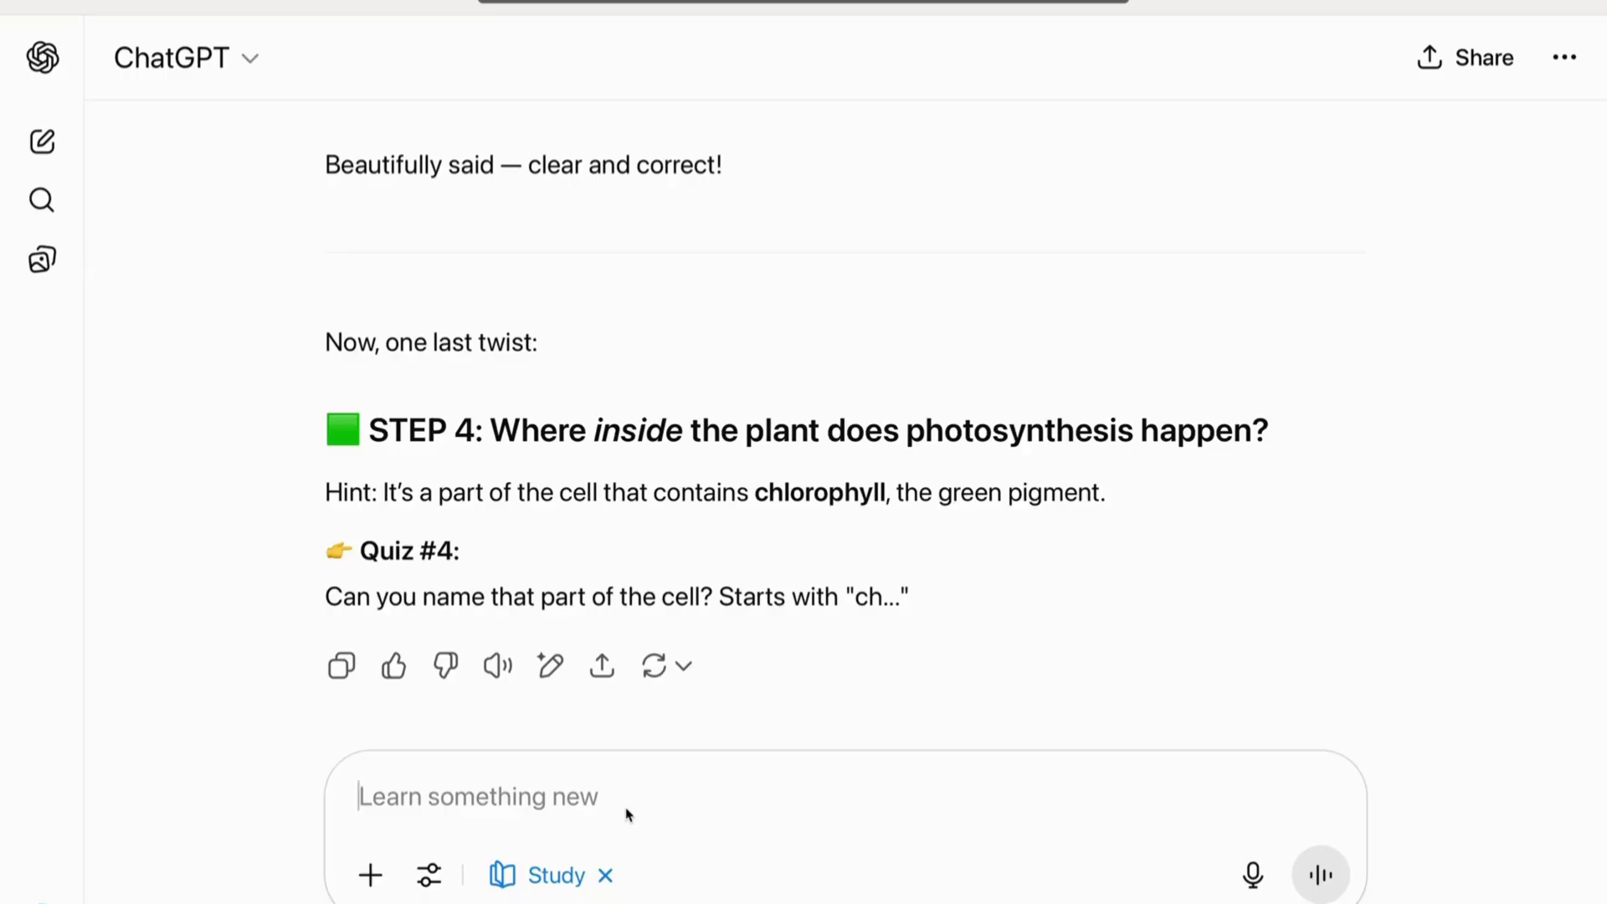
text(quiz )
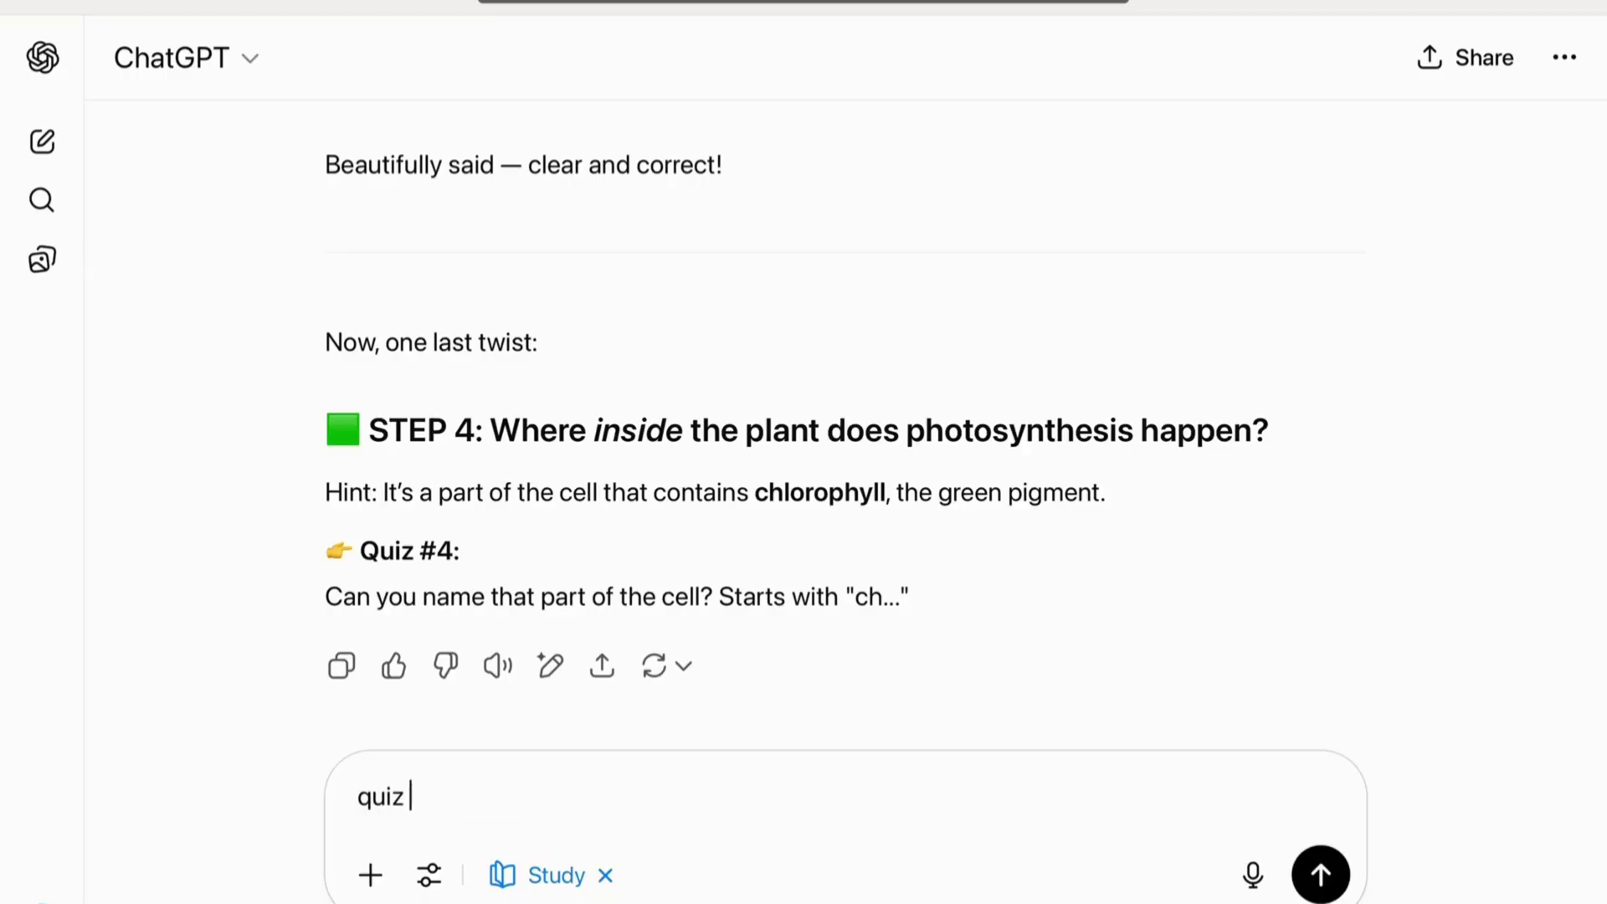
text(me on ww2 events and cpo)
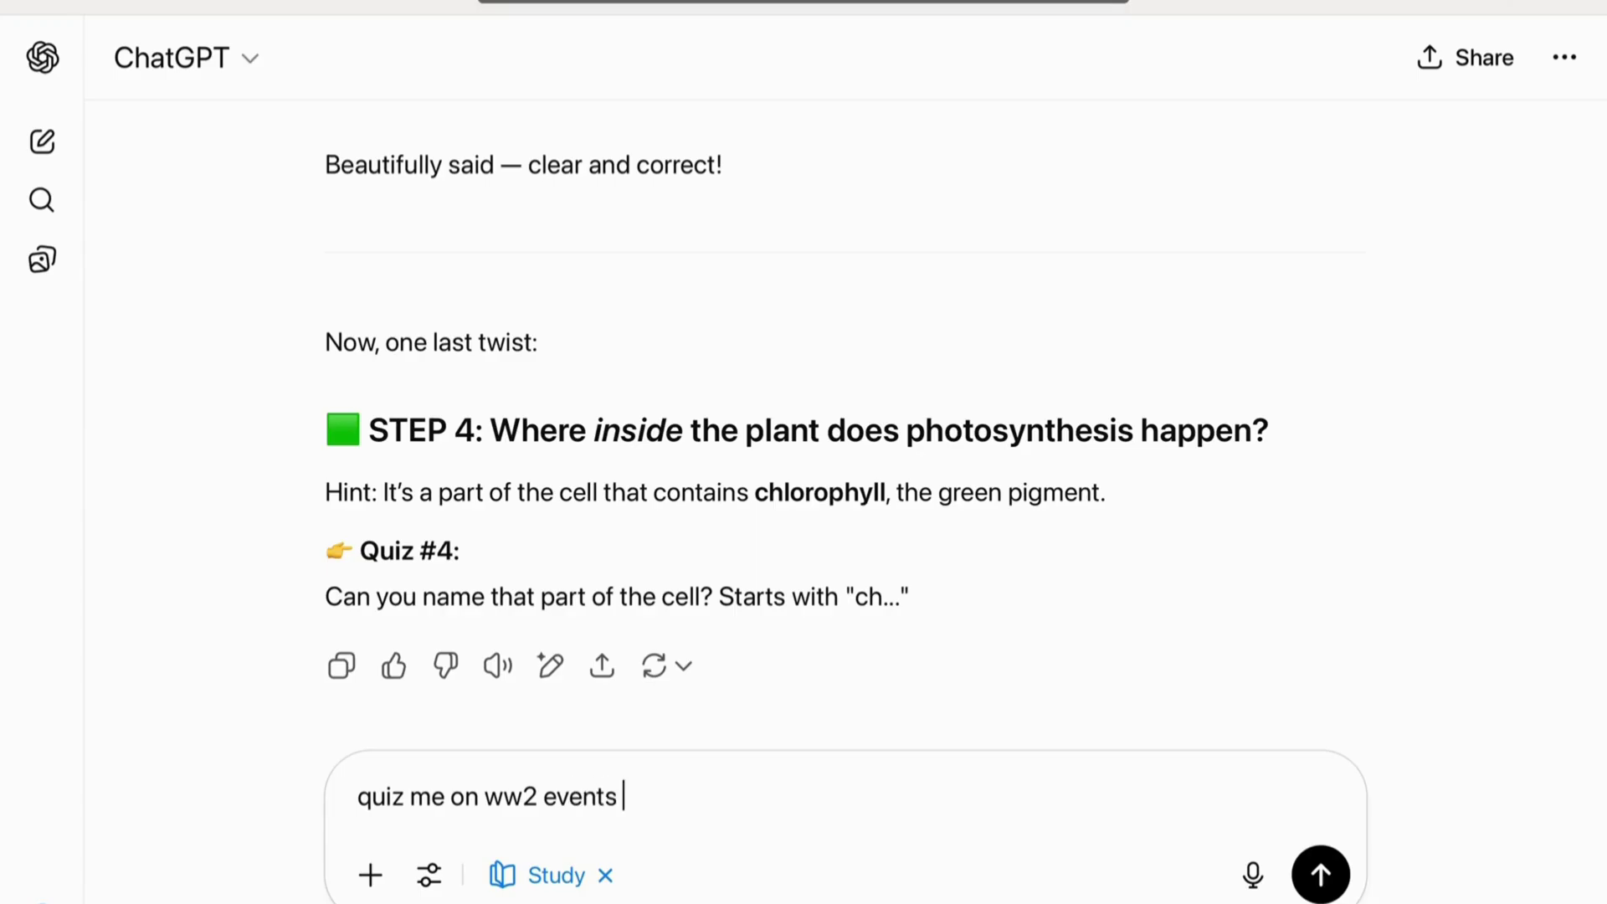
key(BackSpace)
key(BackSpace)
text(orrect )
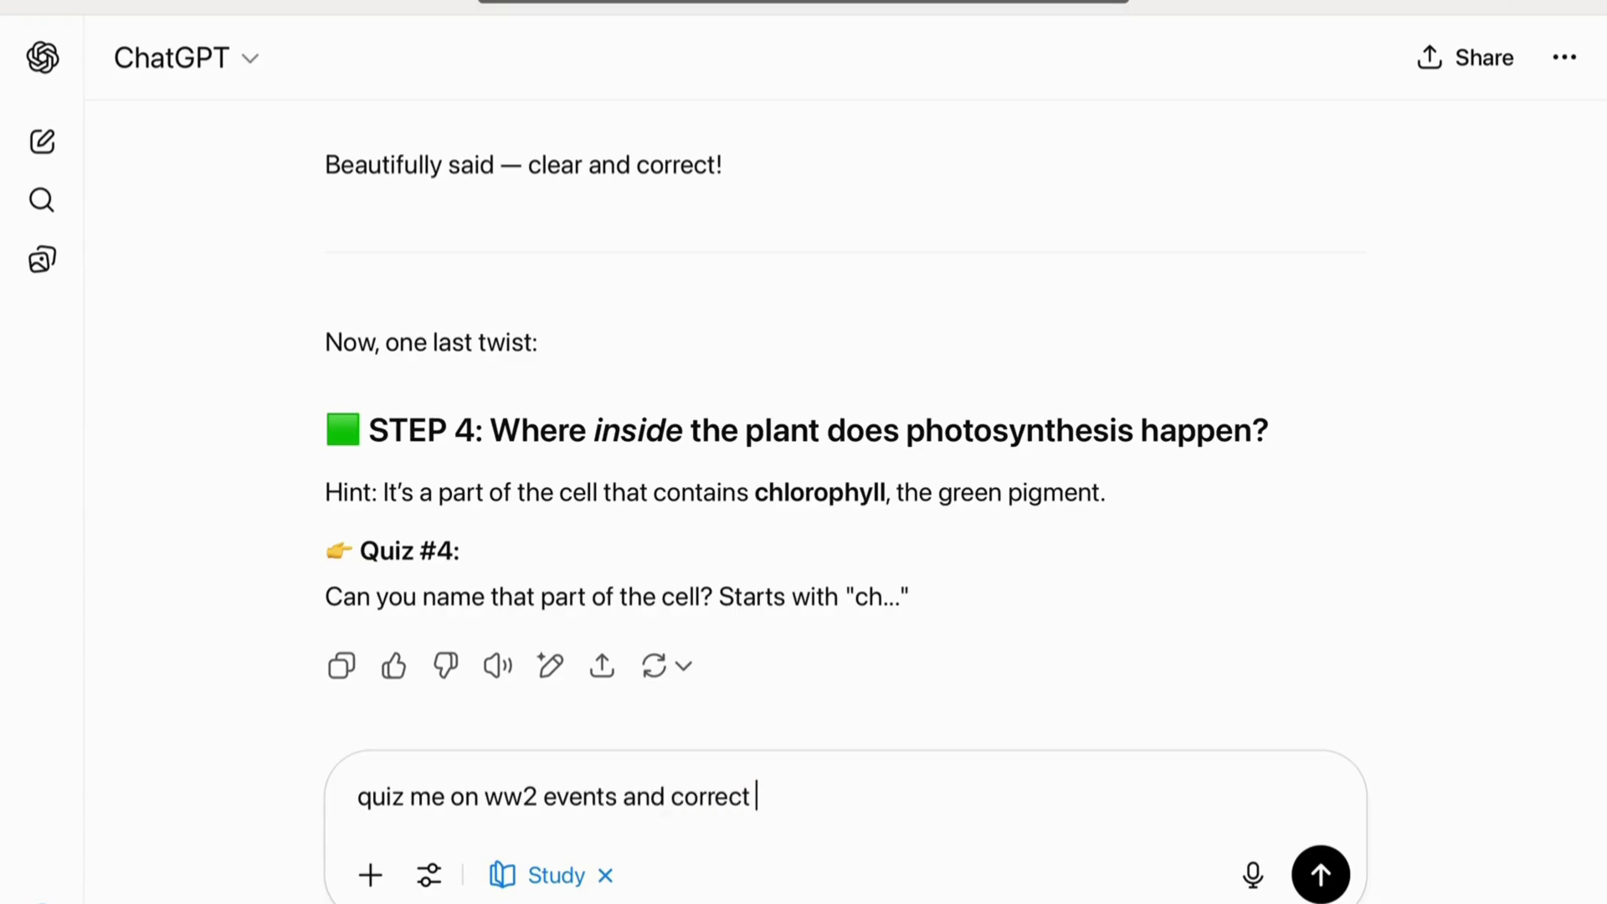
text(me as we go along)
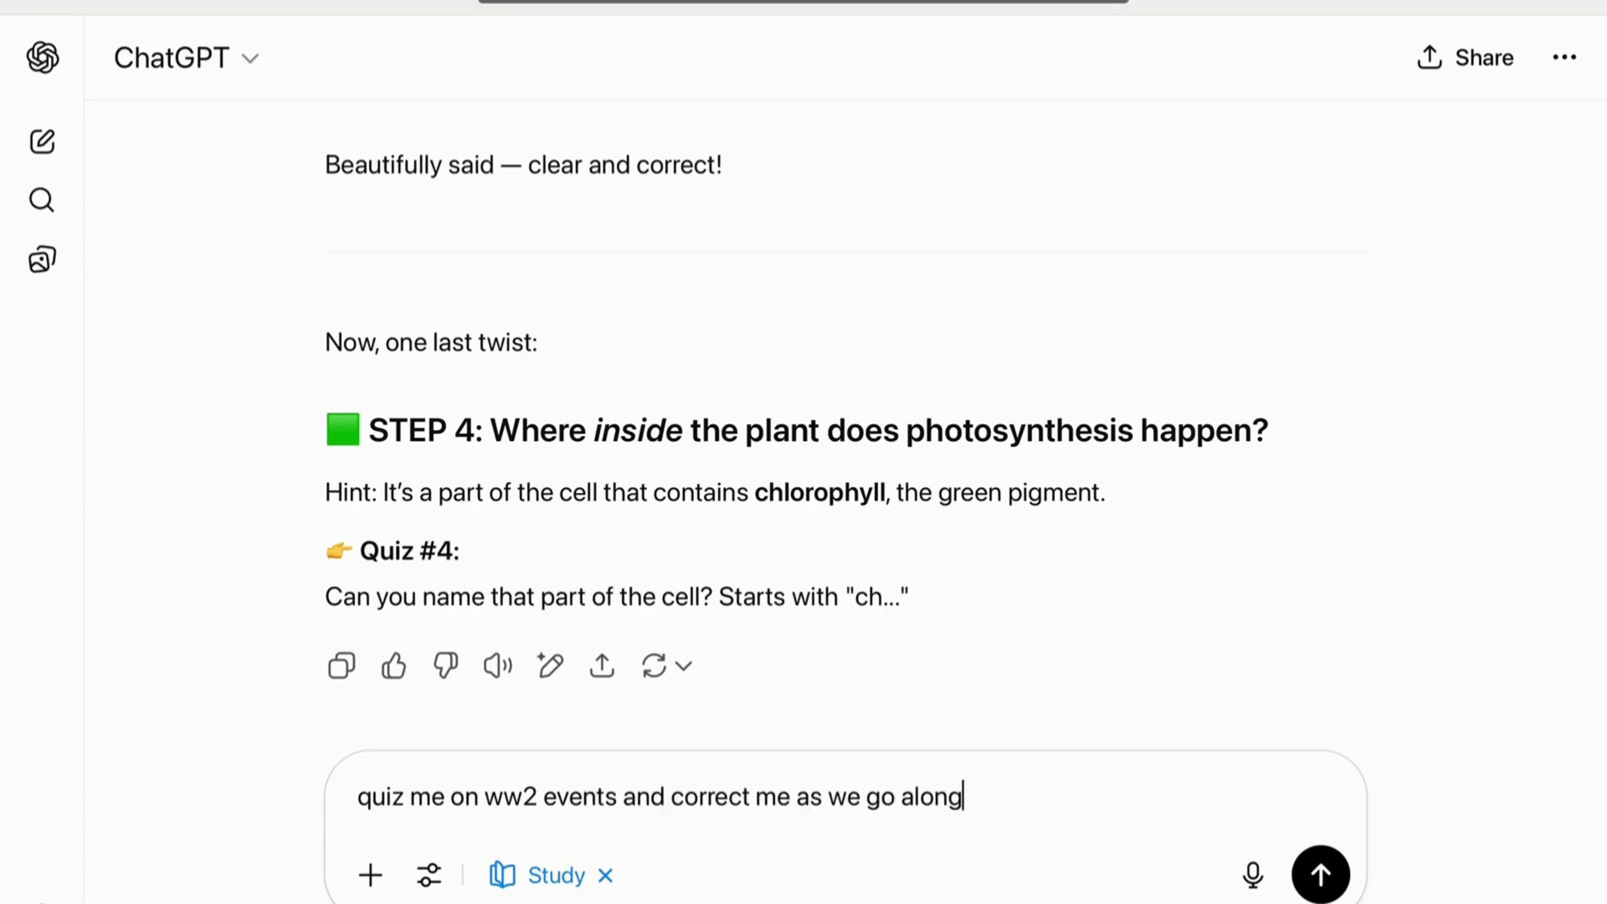
key(Return)
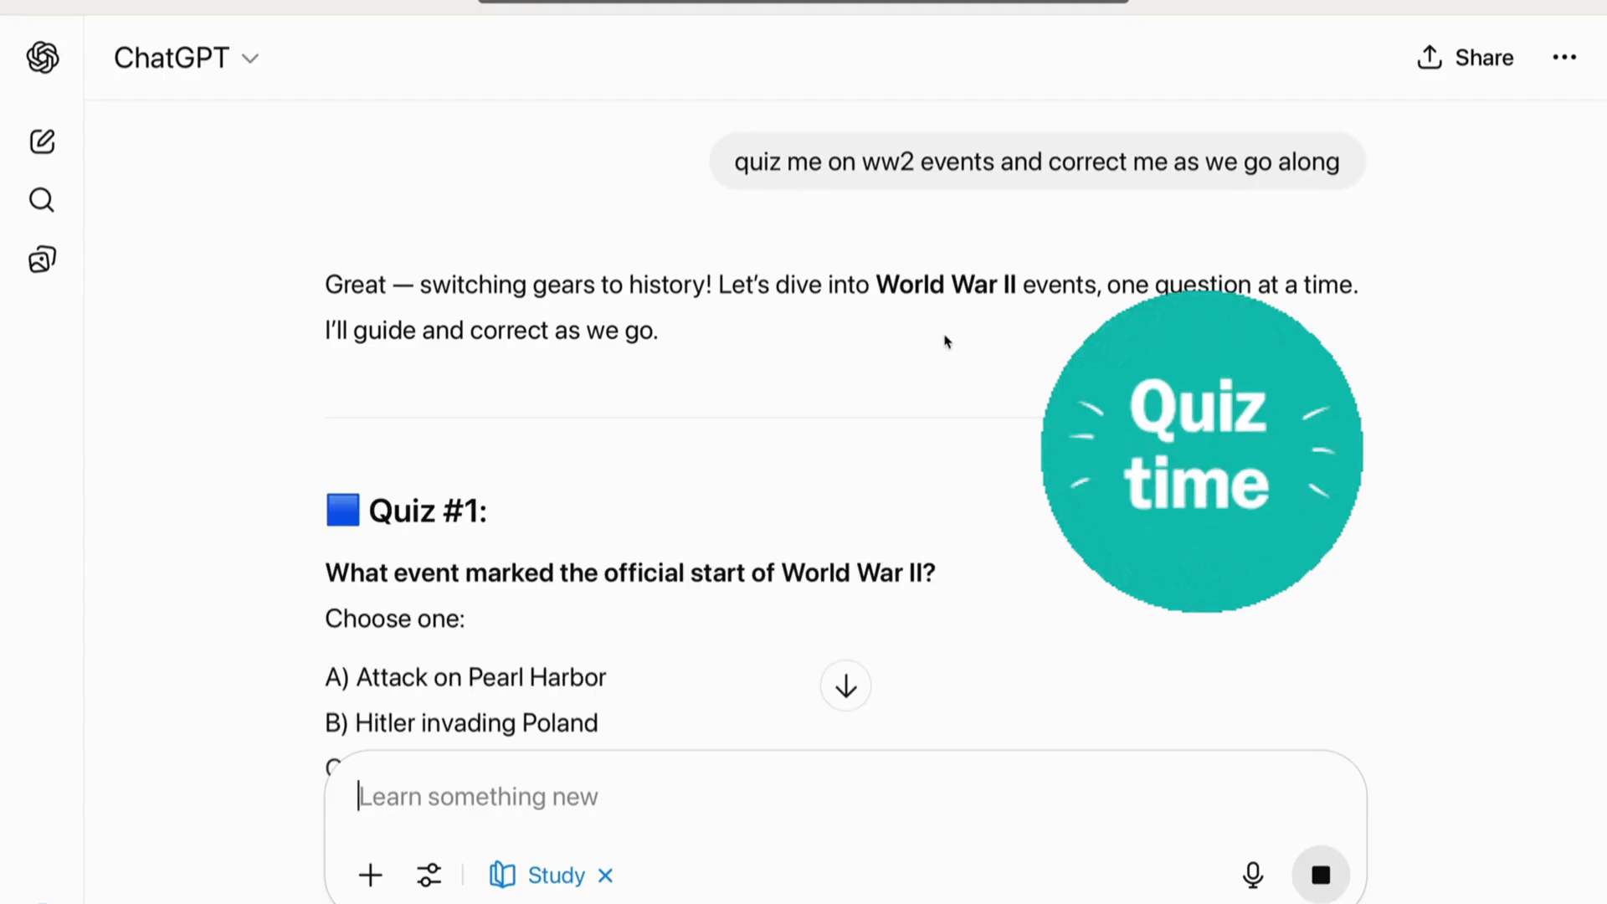
Read Quiz #1 about the official start of World War II and answer "b".
scroll(837, 402, down, 4)
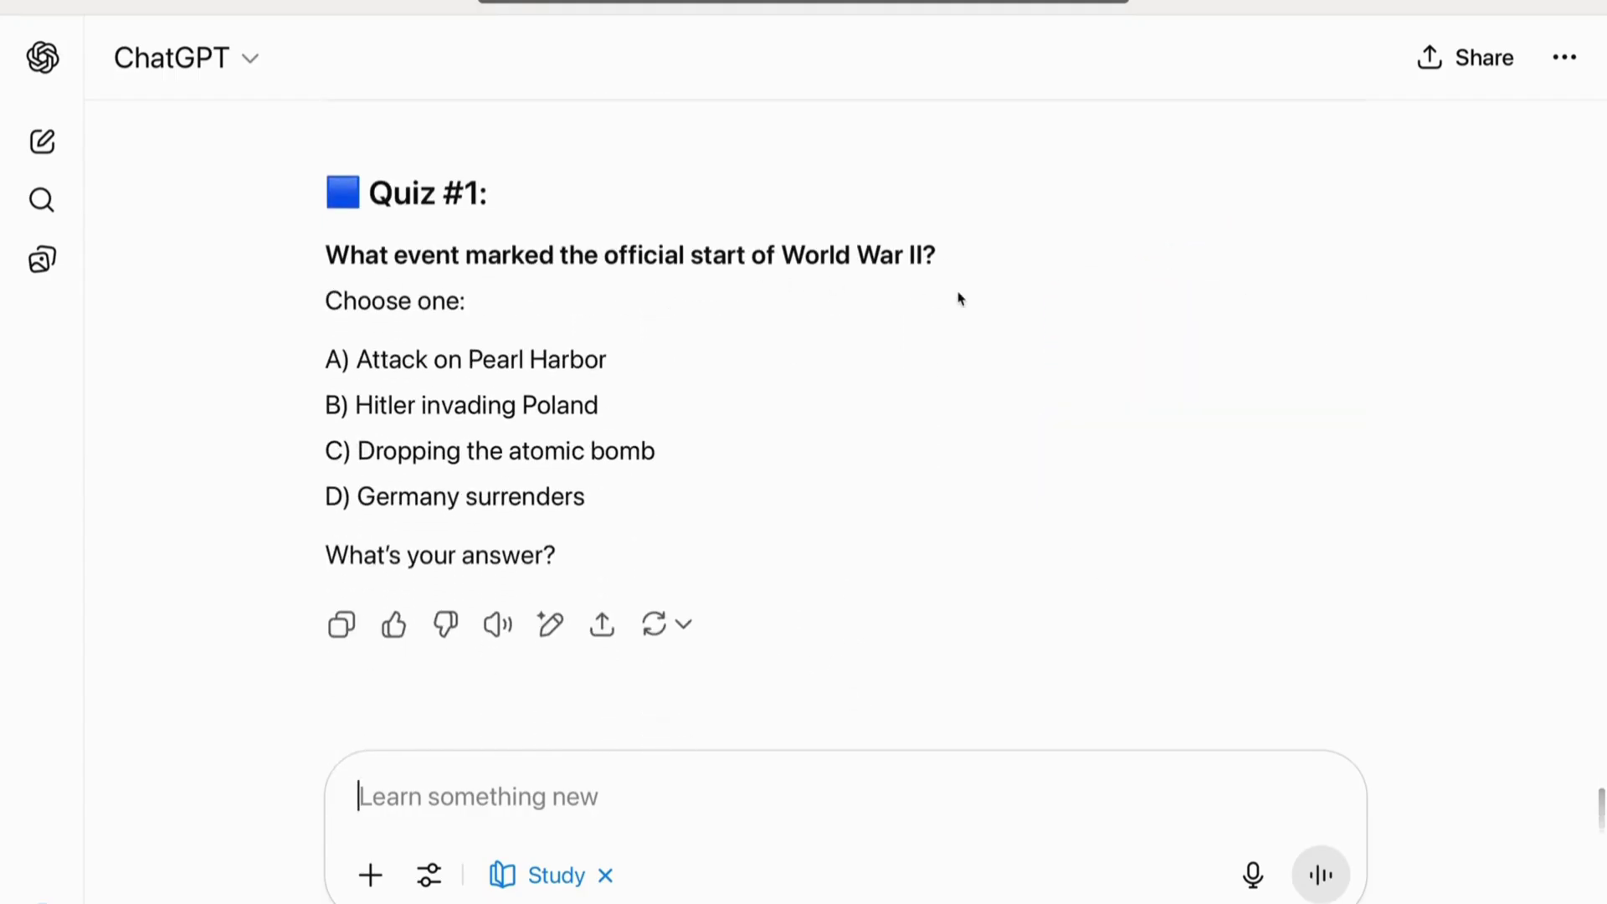
text(b)
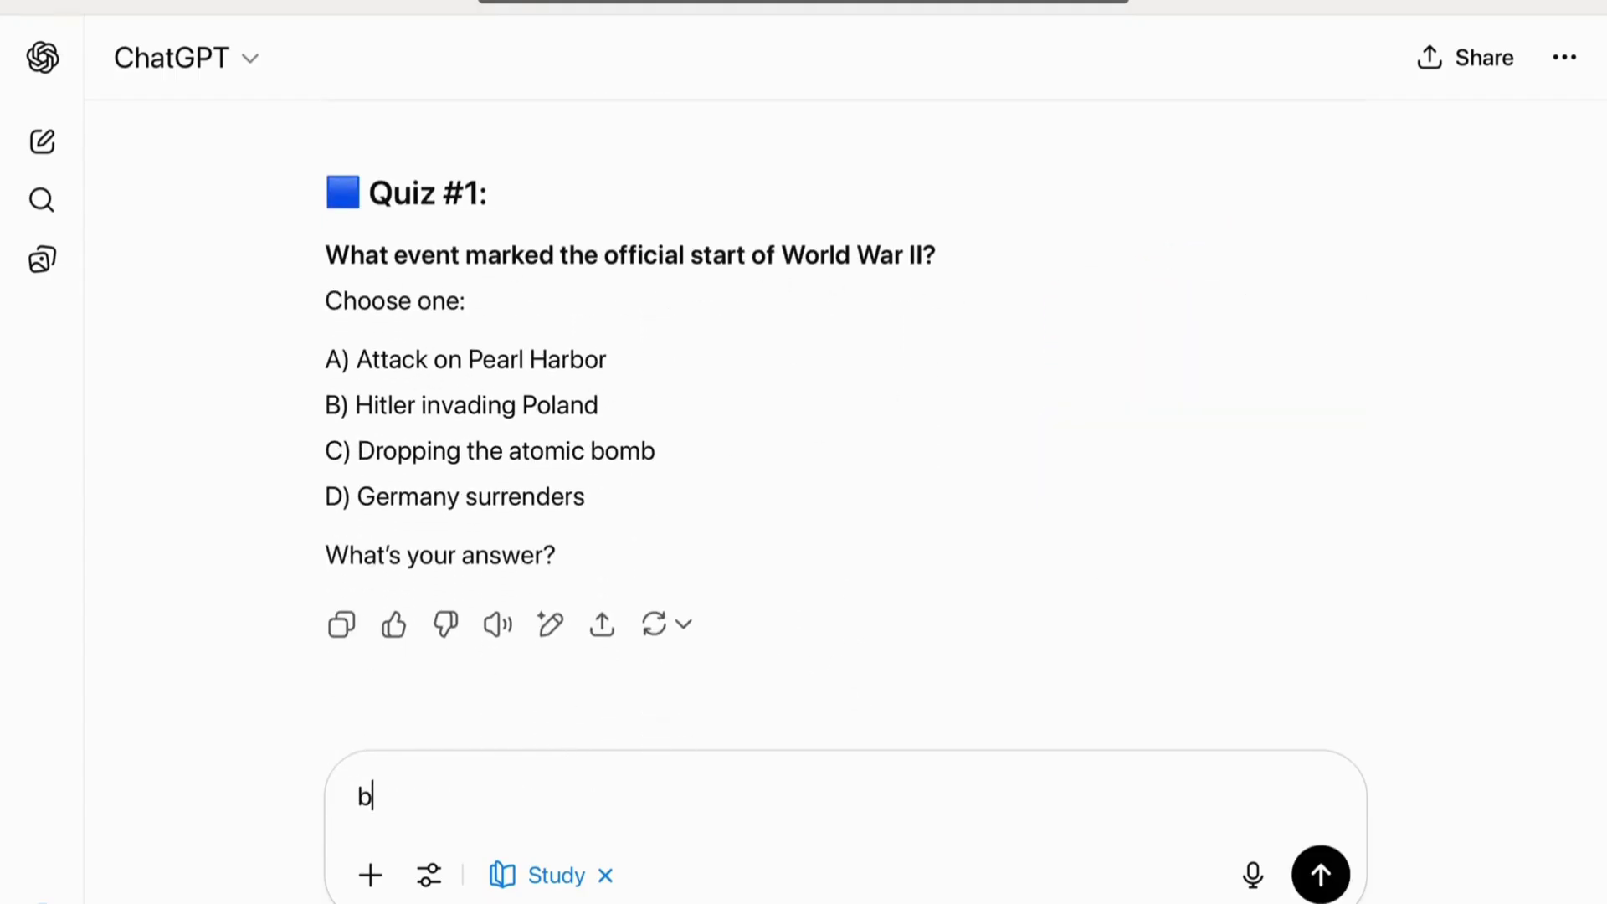
key(Return)
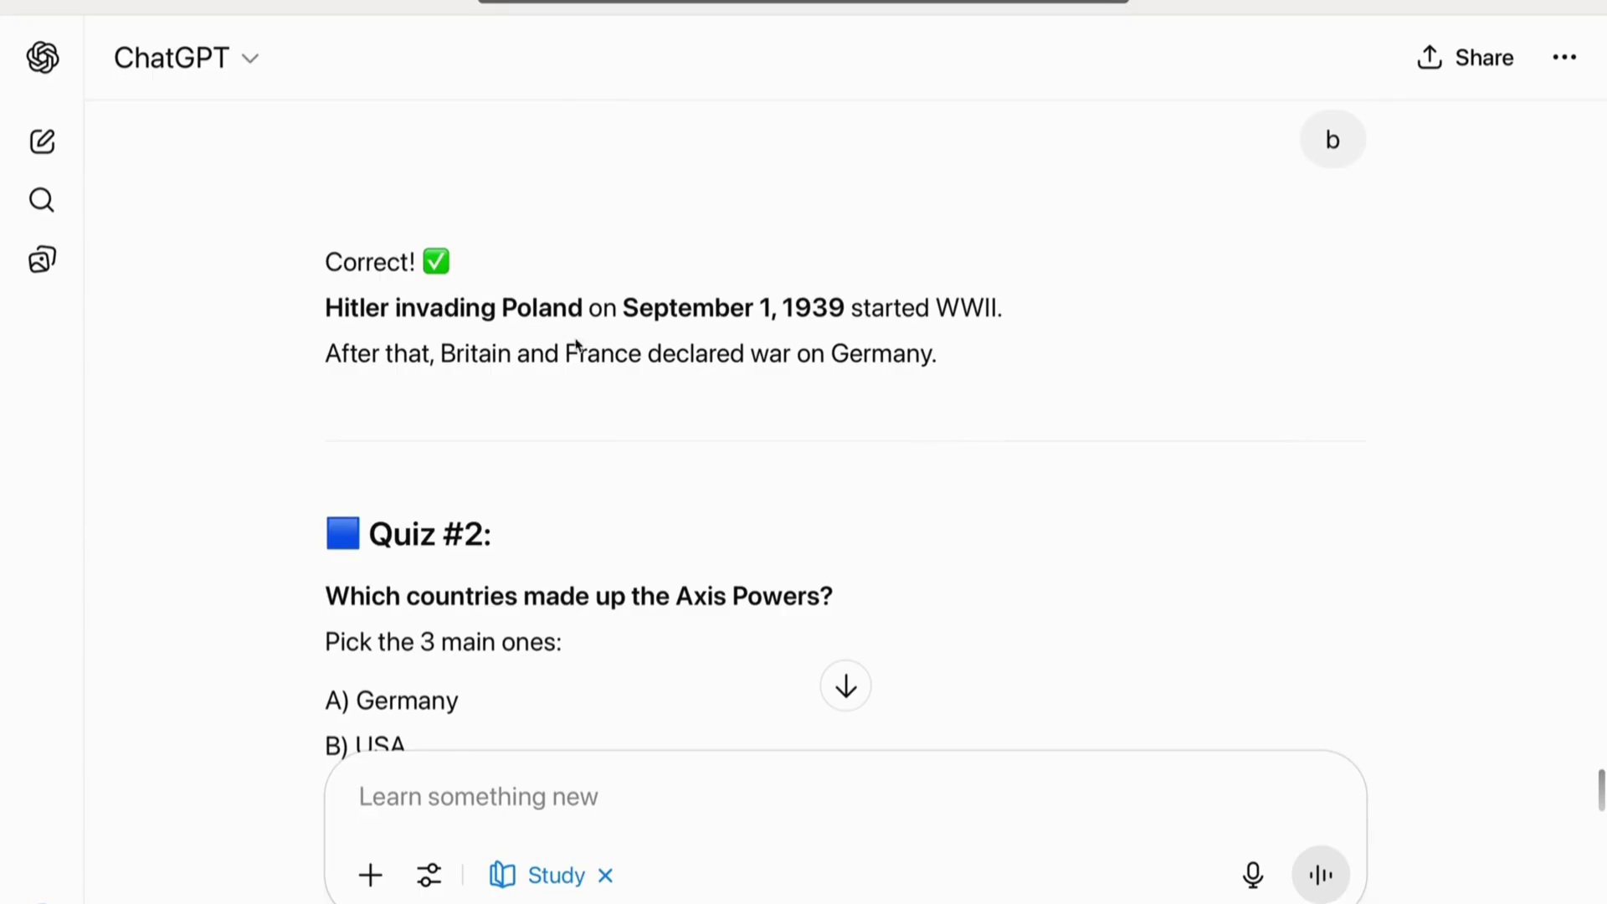
Read Quiz #2 on the three main Axis Powers and answer "a b e".
scroll(876, 340, down, 1)
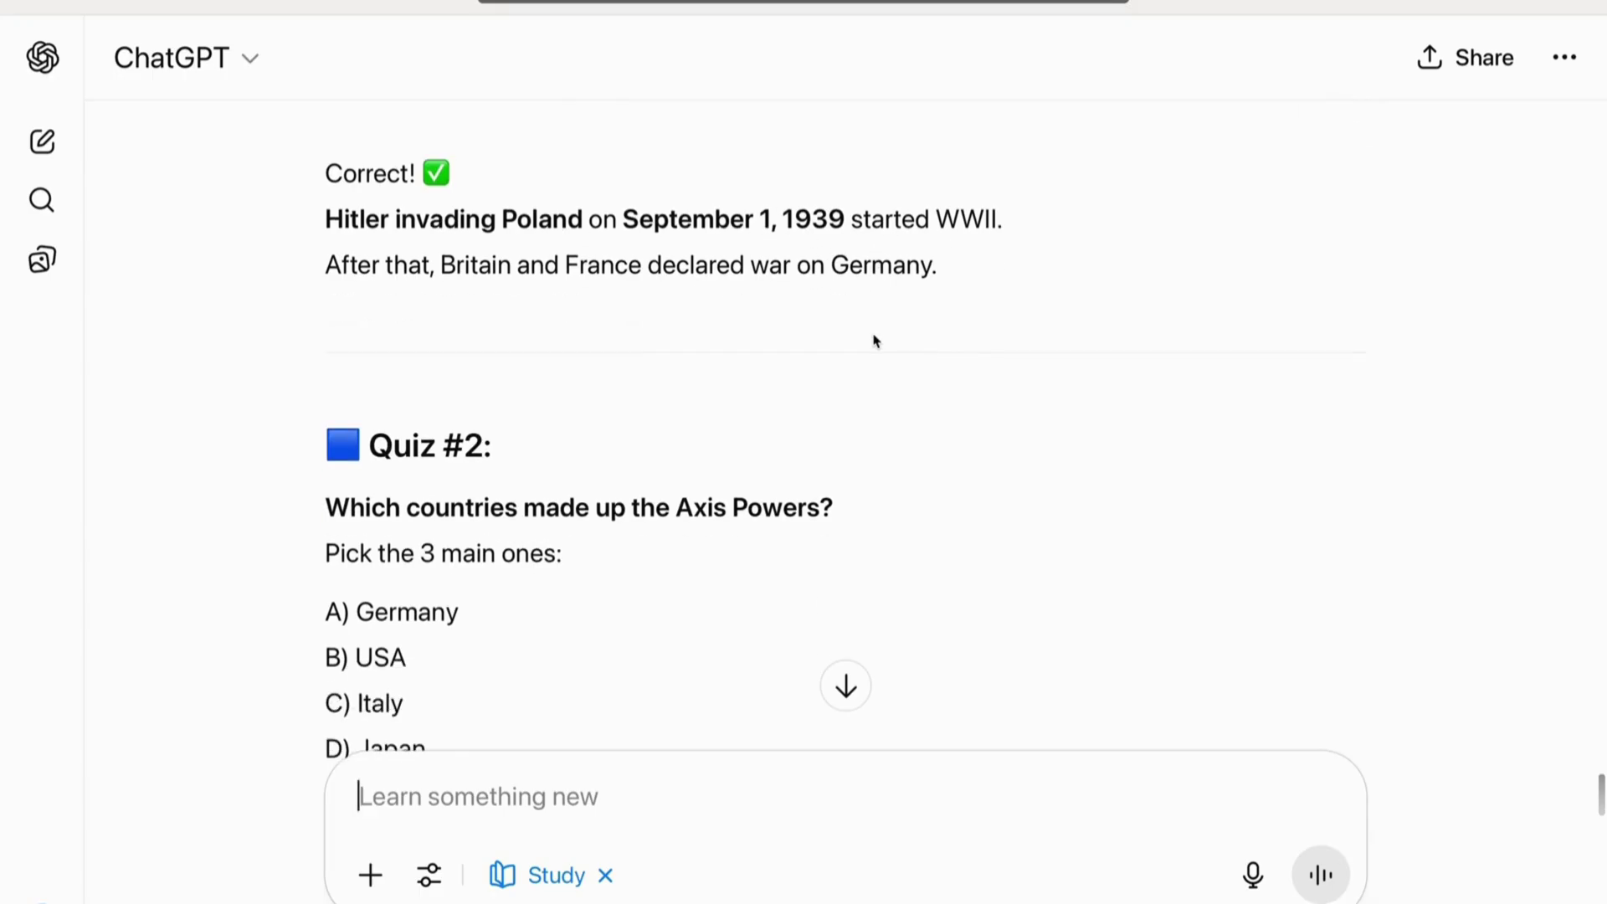
scroll(875, 340, down, 4)
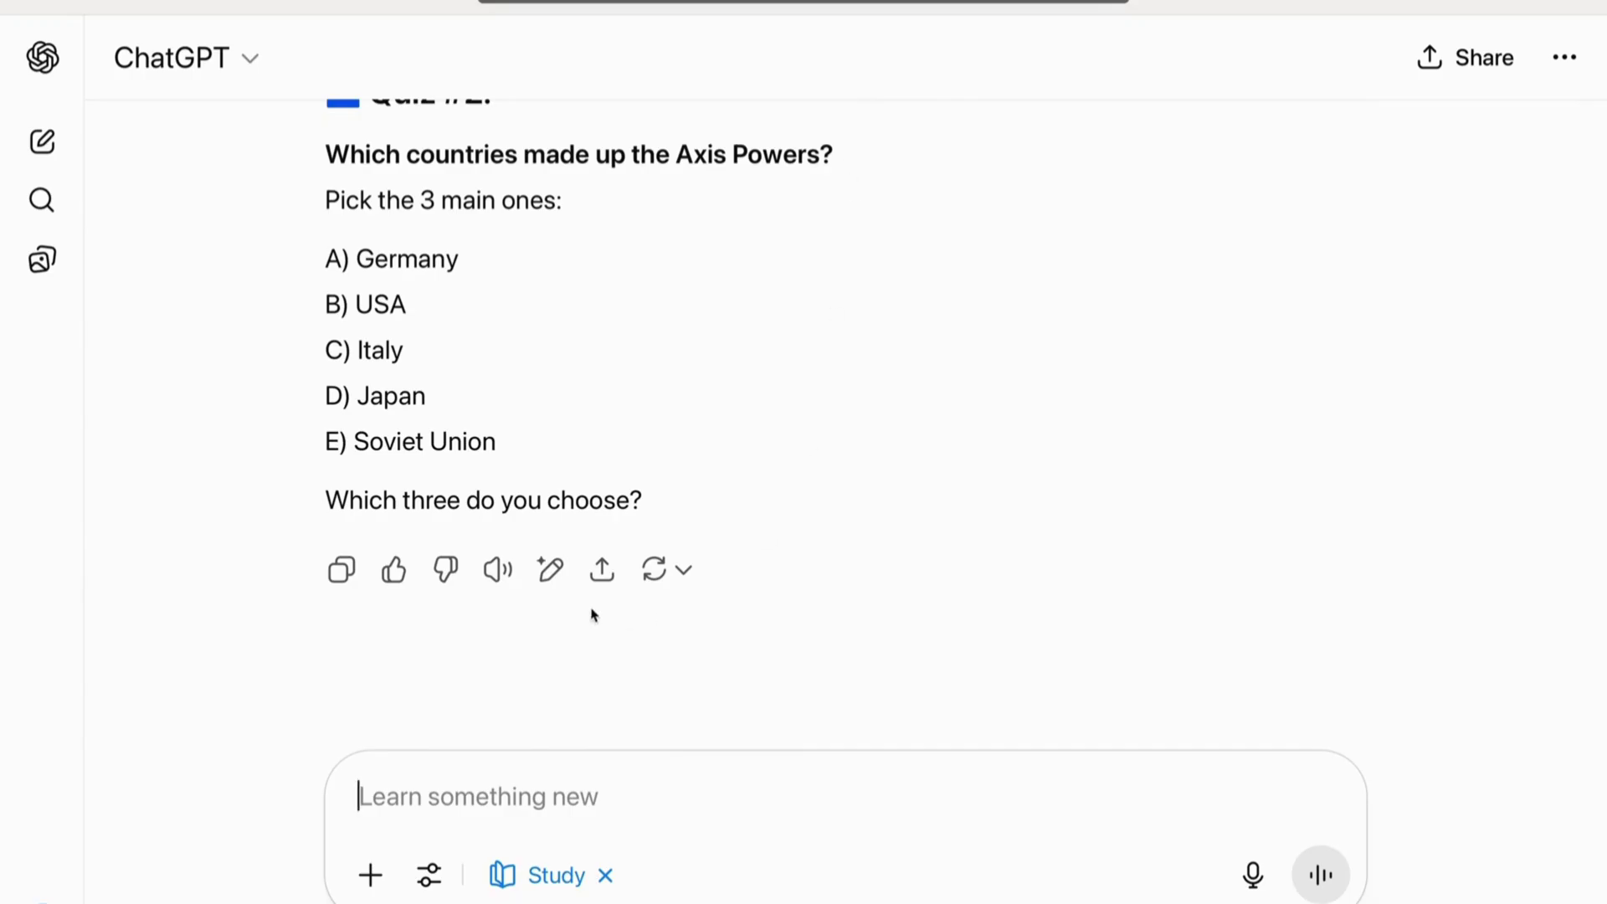
text(a b e)
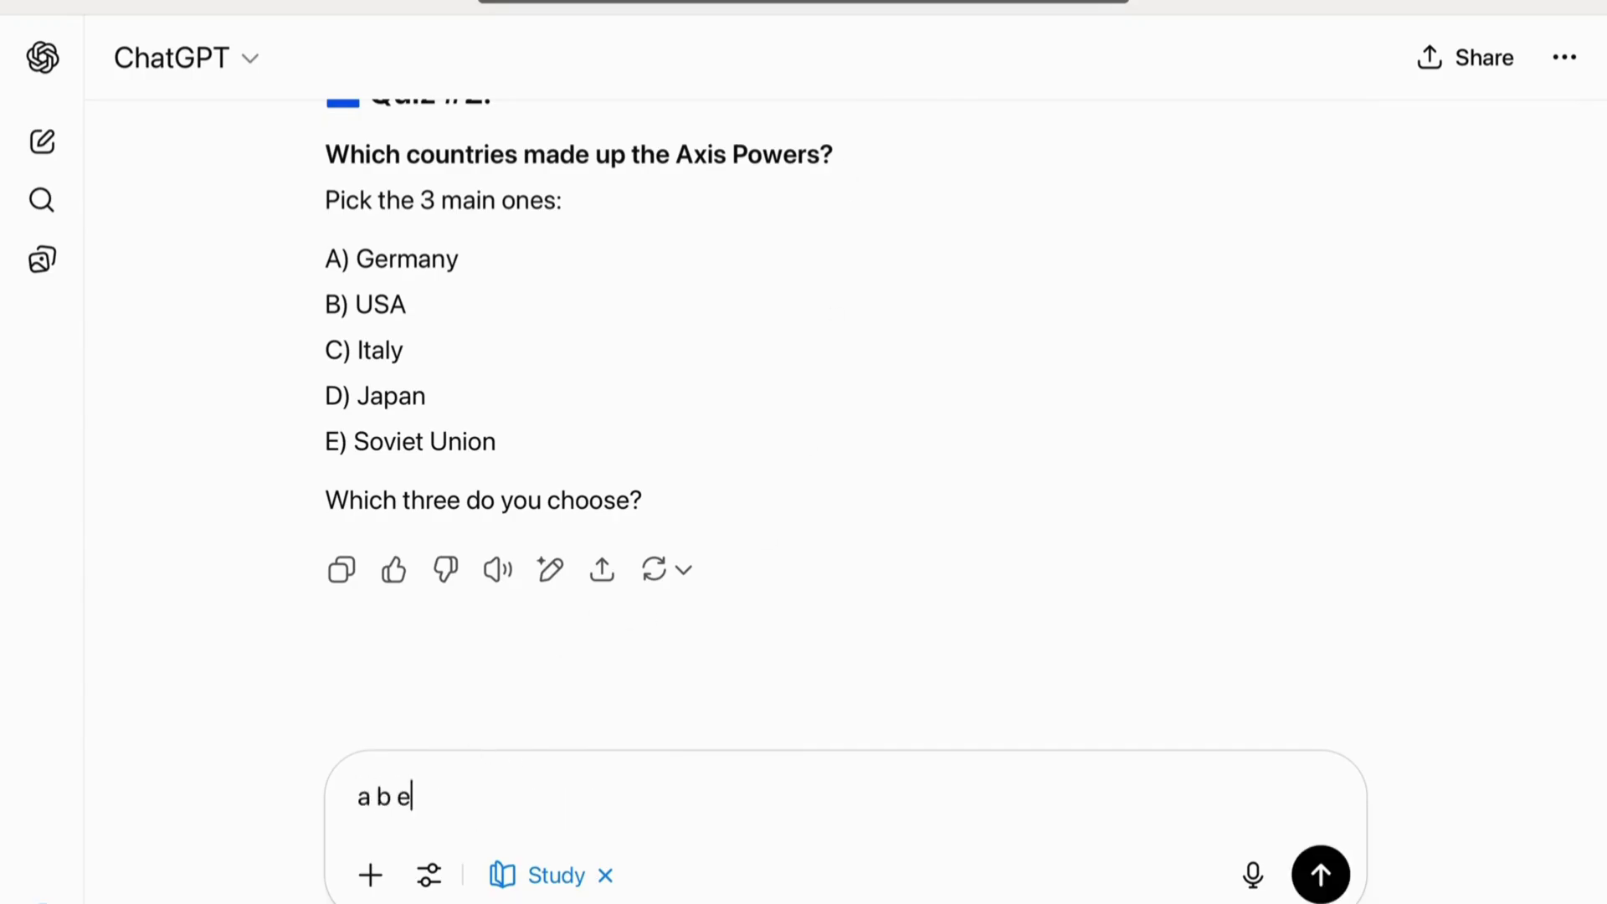
key(Return)
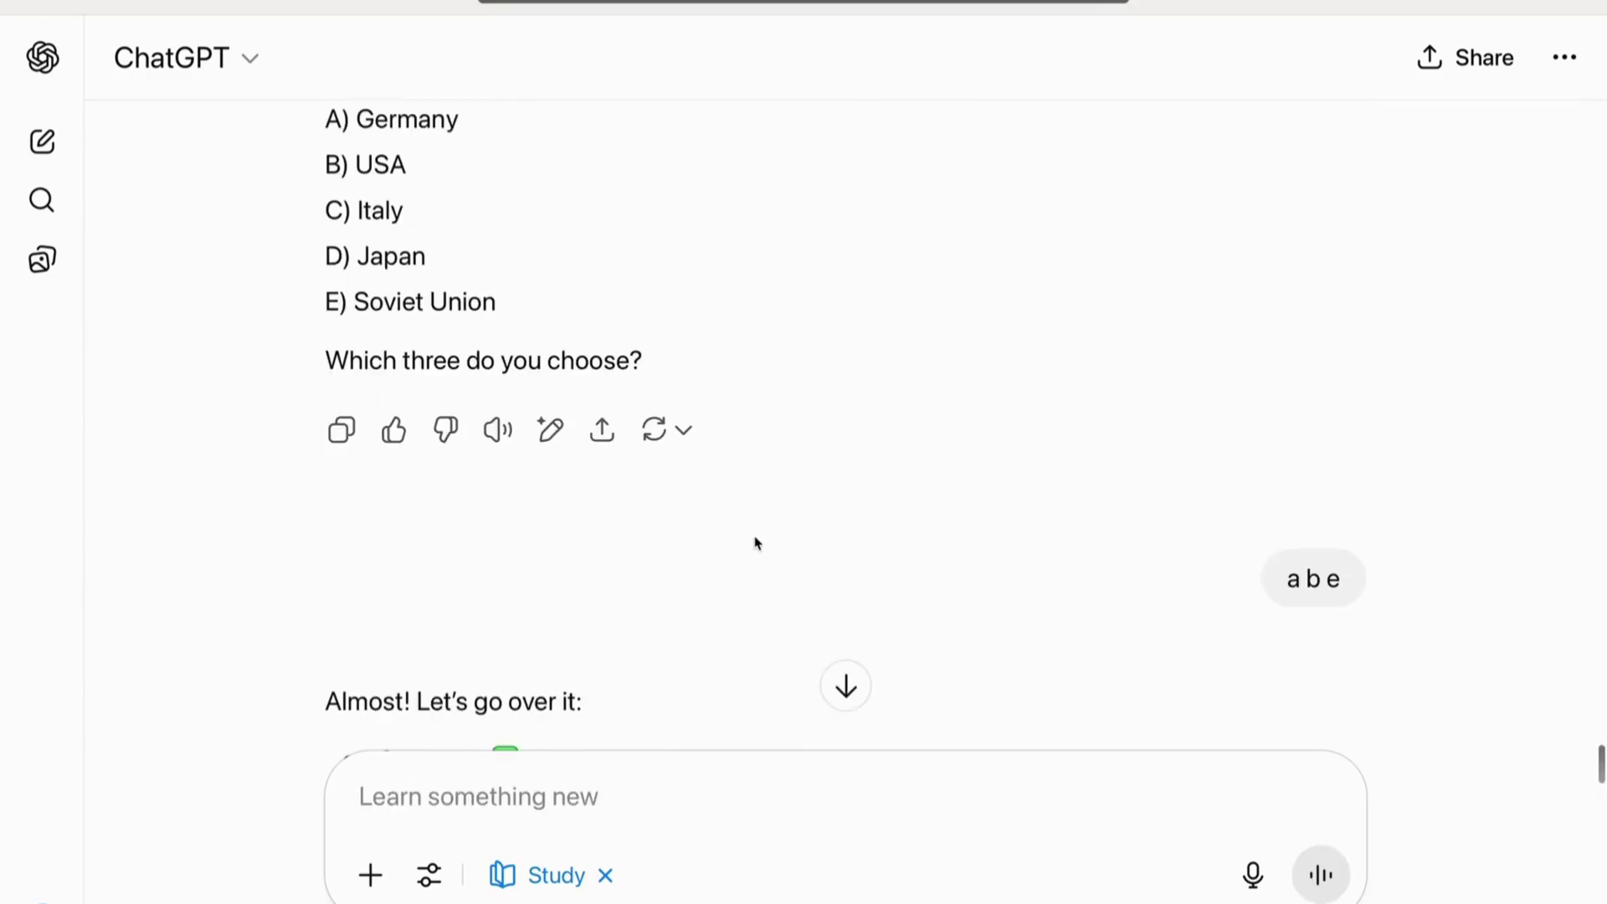
Review the country-by-country feedback on the Axis Powers answer, the list of correct countries and the Quiz #3 question.
double_click(624, 591)
click(519, 437)
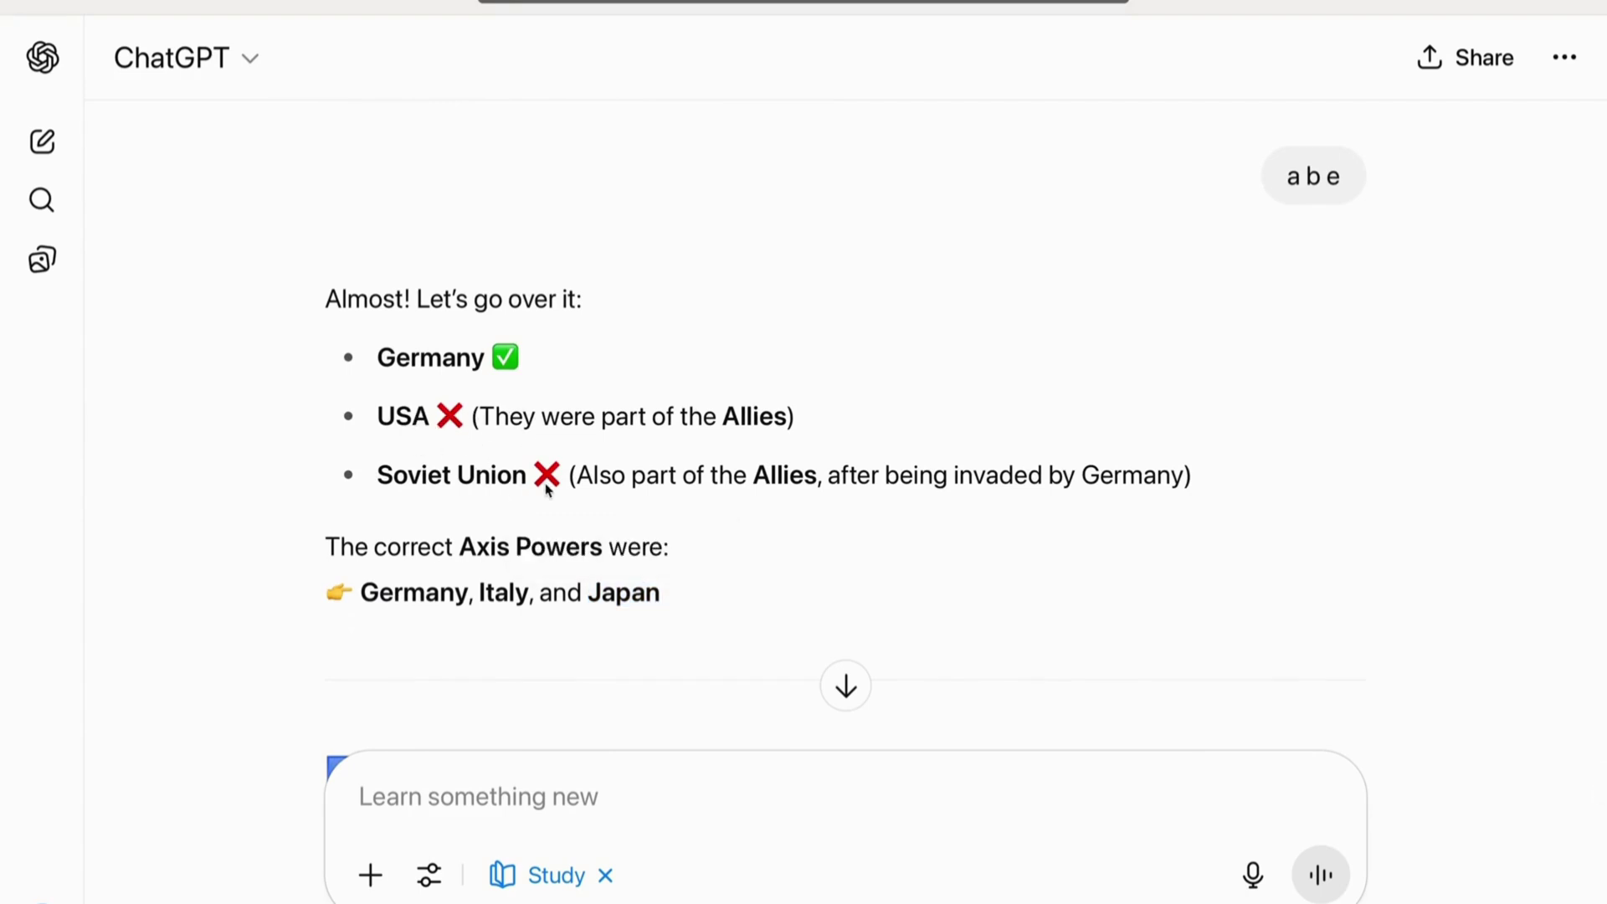
scroll(548, 339, up, 3)
scroll(556, 305, down, 3)
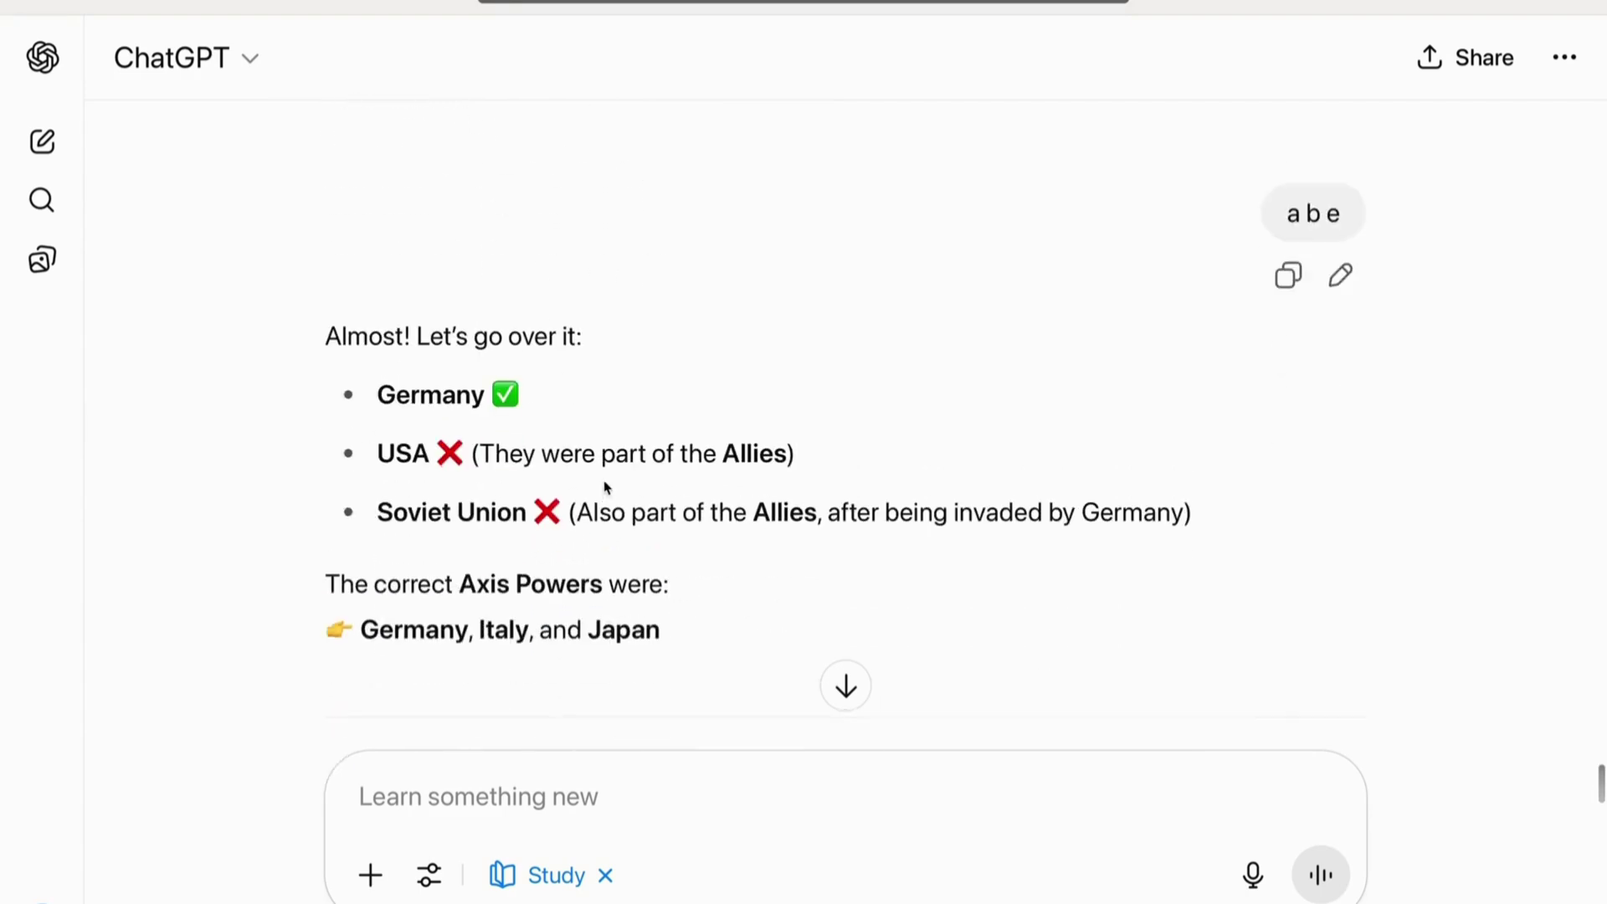
double_click(758, 457)
double_click(797, 514)
scroll(595, 530, down, 6)
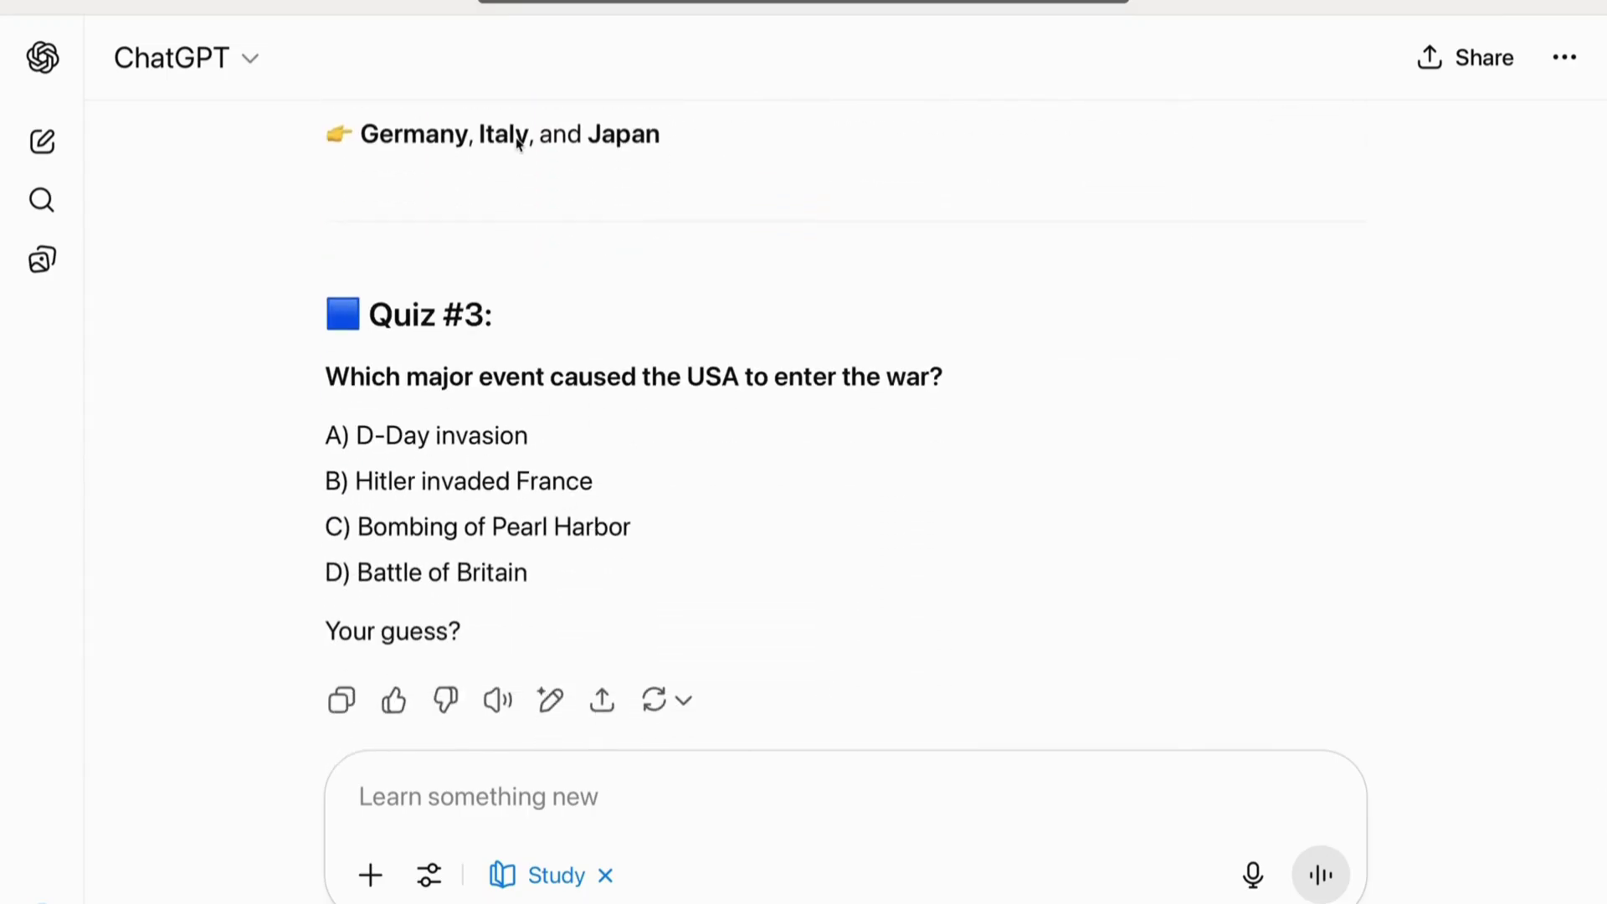
double_click(518, 143)
click(618, 144)
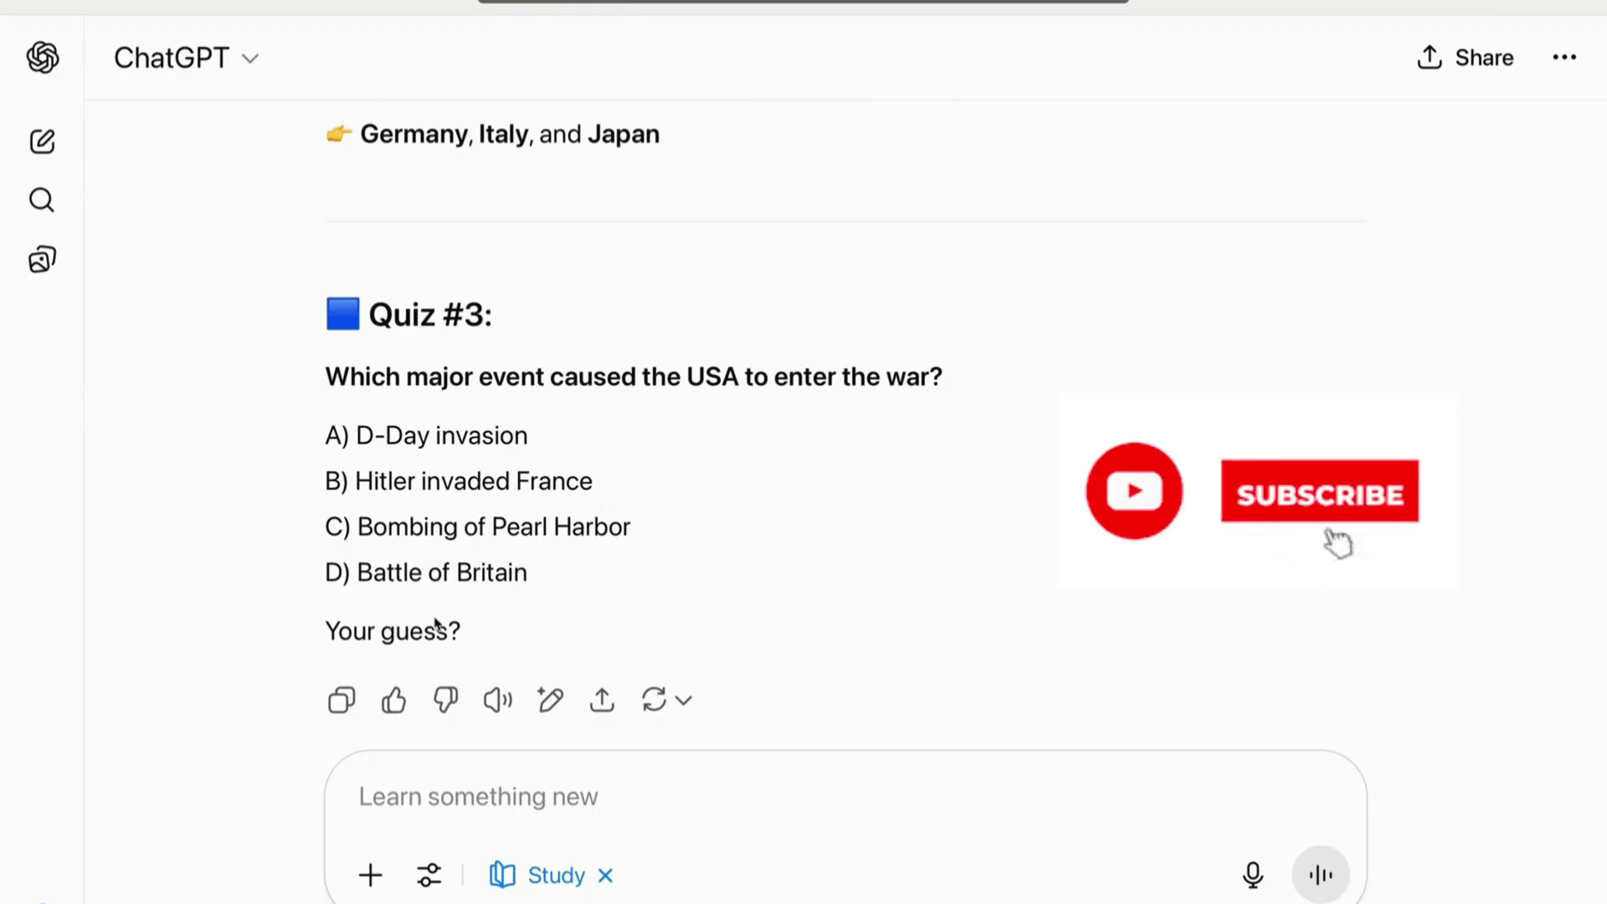
Answer Quiz #3 on what brought the USA into the war with "a" and review the explanation given in the feedback.
click(479, 812)
text(a)
key(Return)
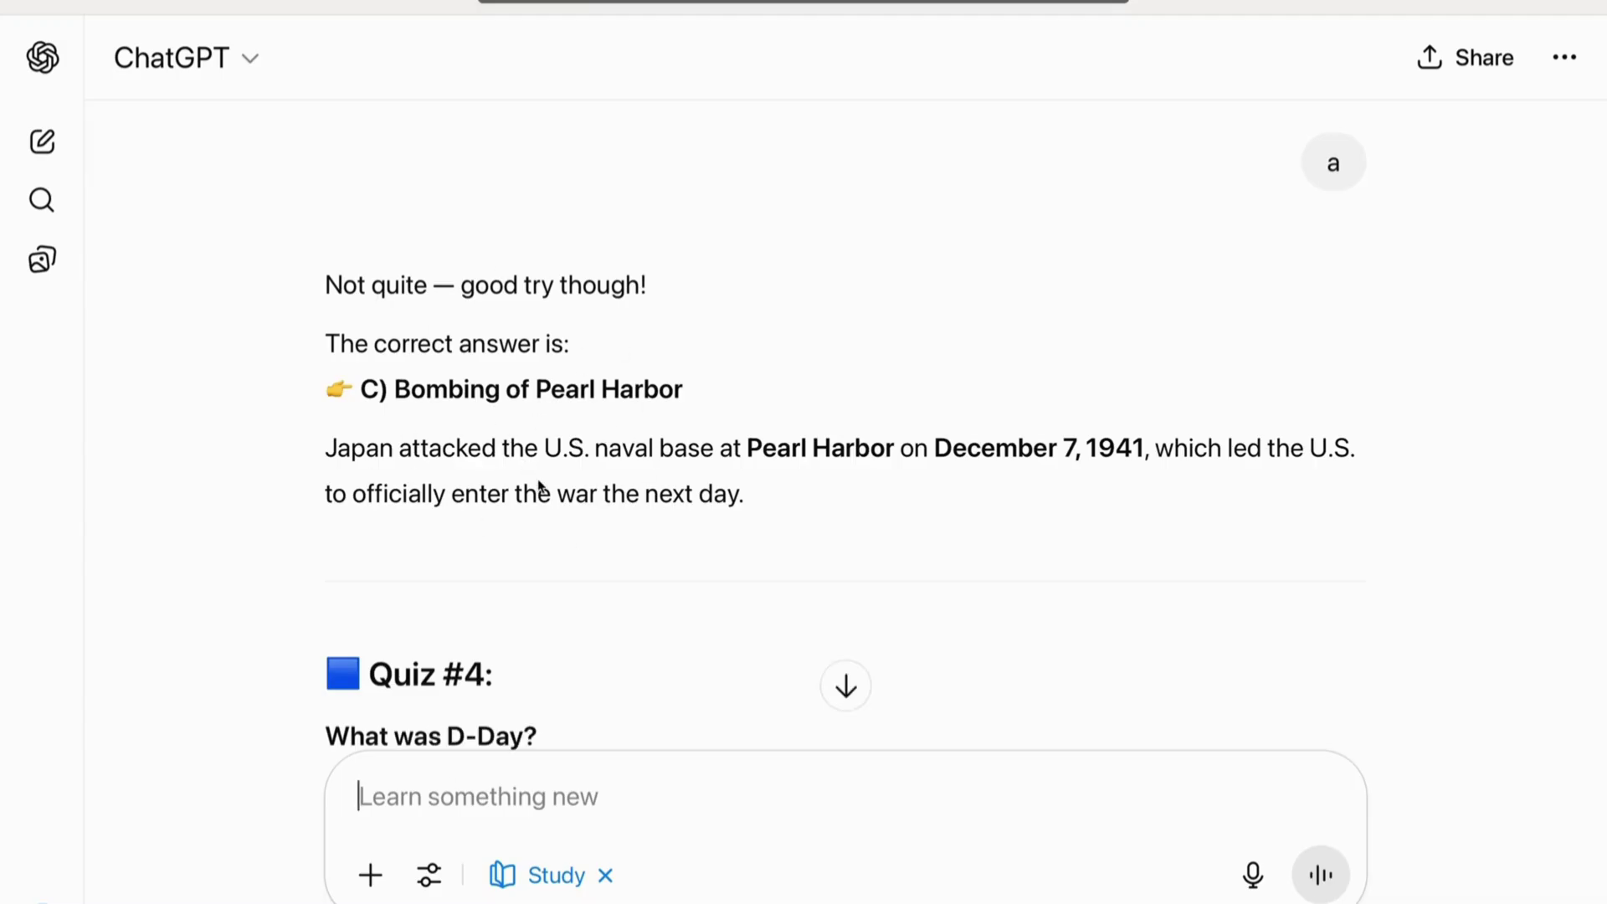
drag(774, 497, 430, 390)
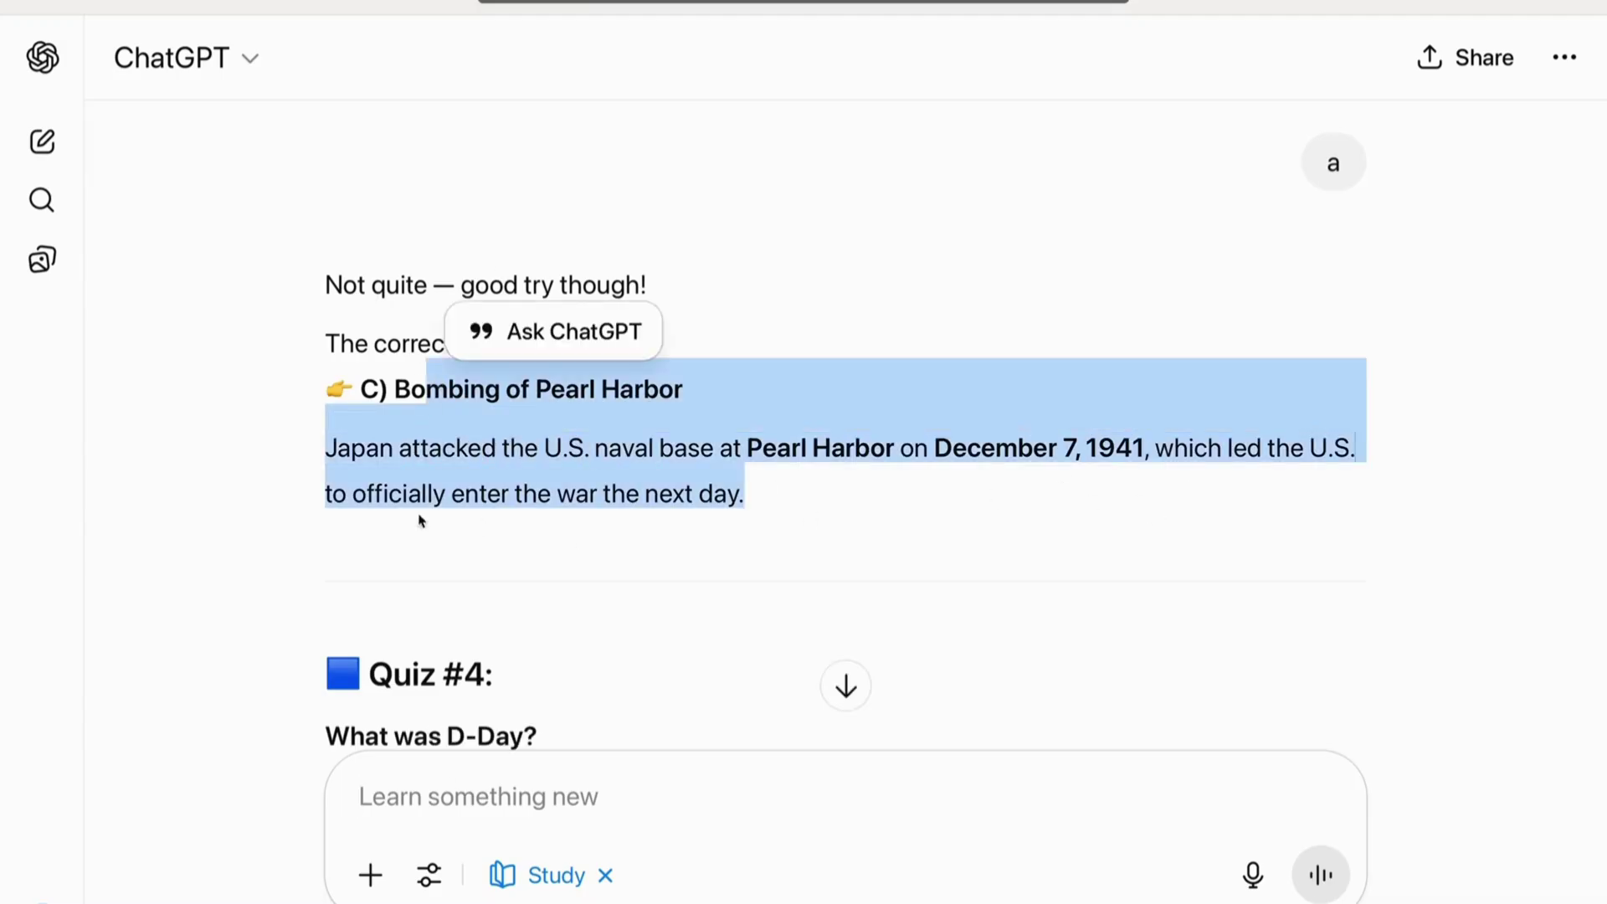
click(590, 538)
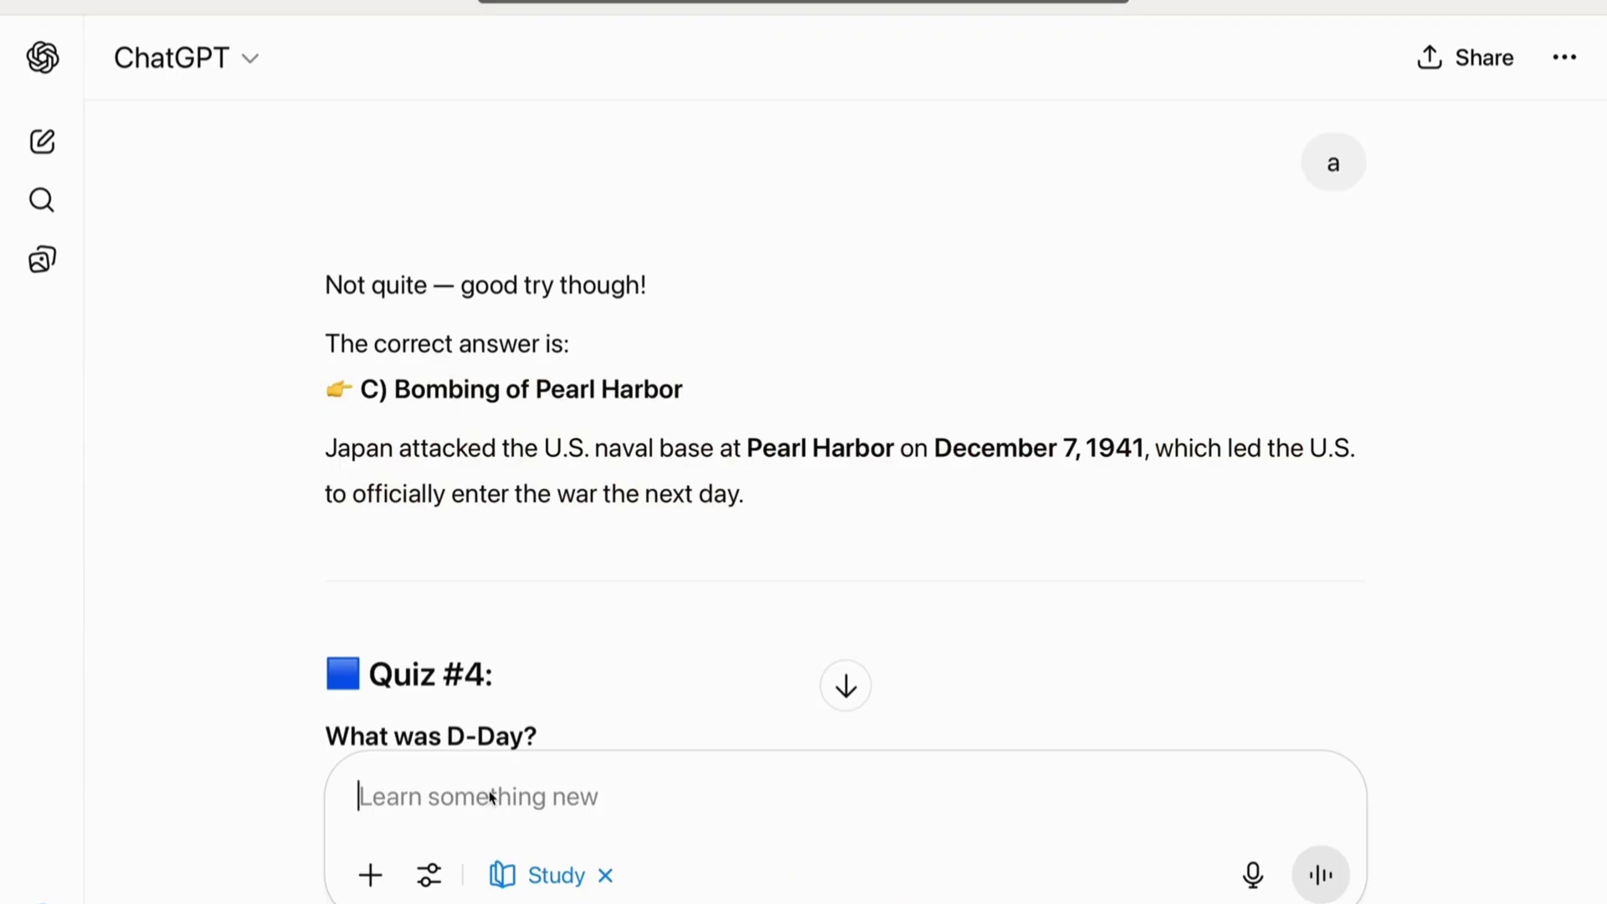
Ask "am I doing well in this quiz" and highlight the opening line of the reply.
text(am I doing well in )
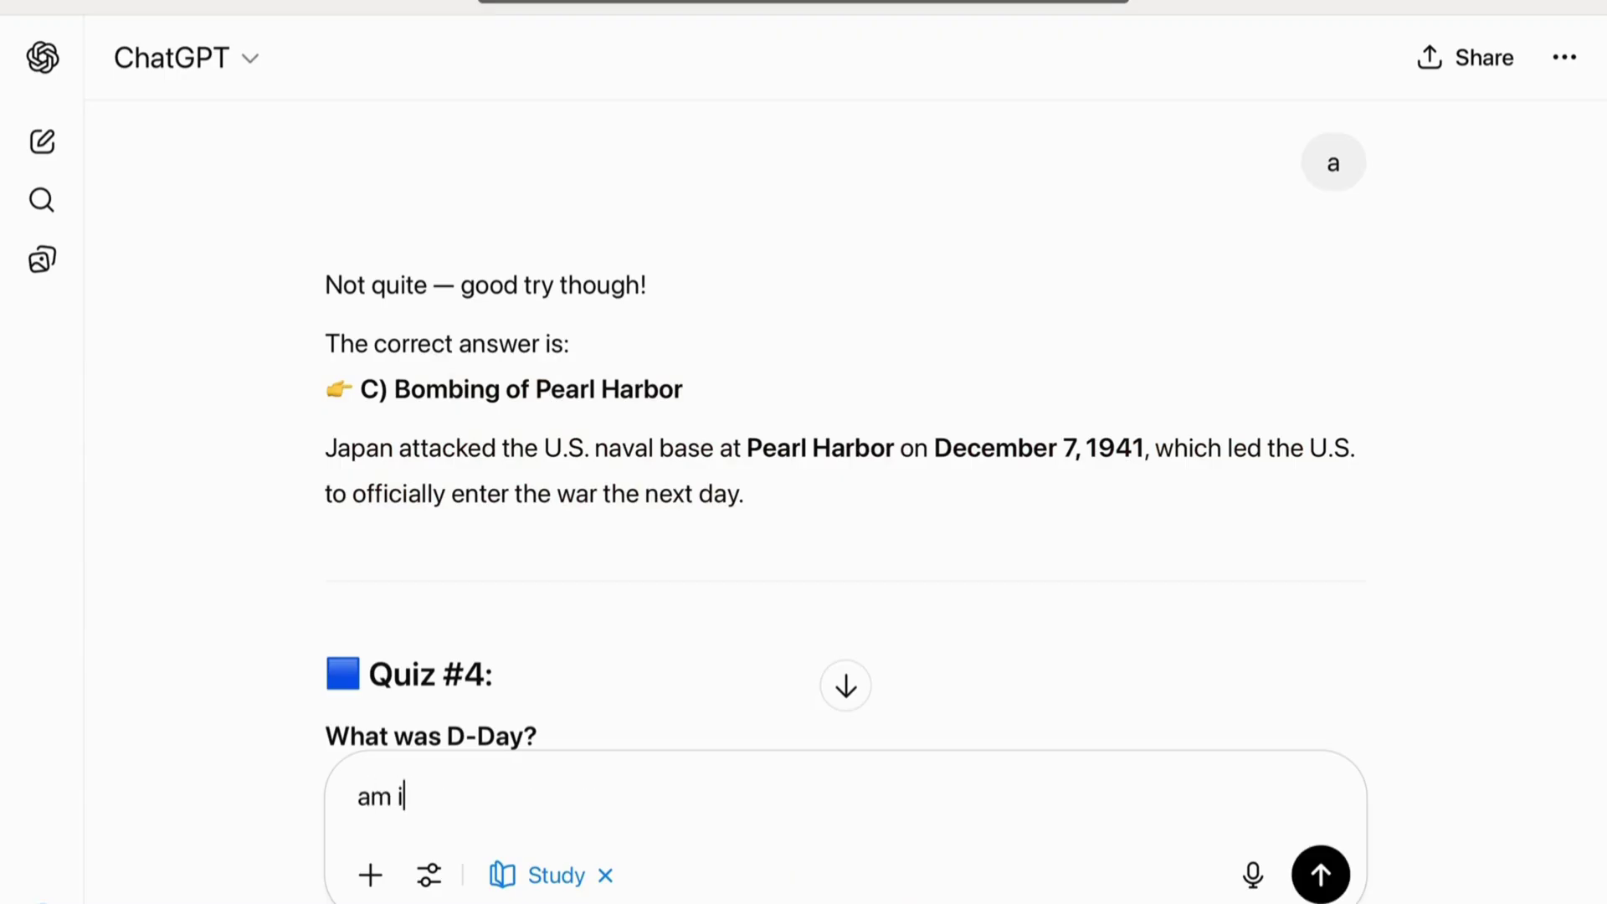
text(this quiz)
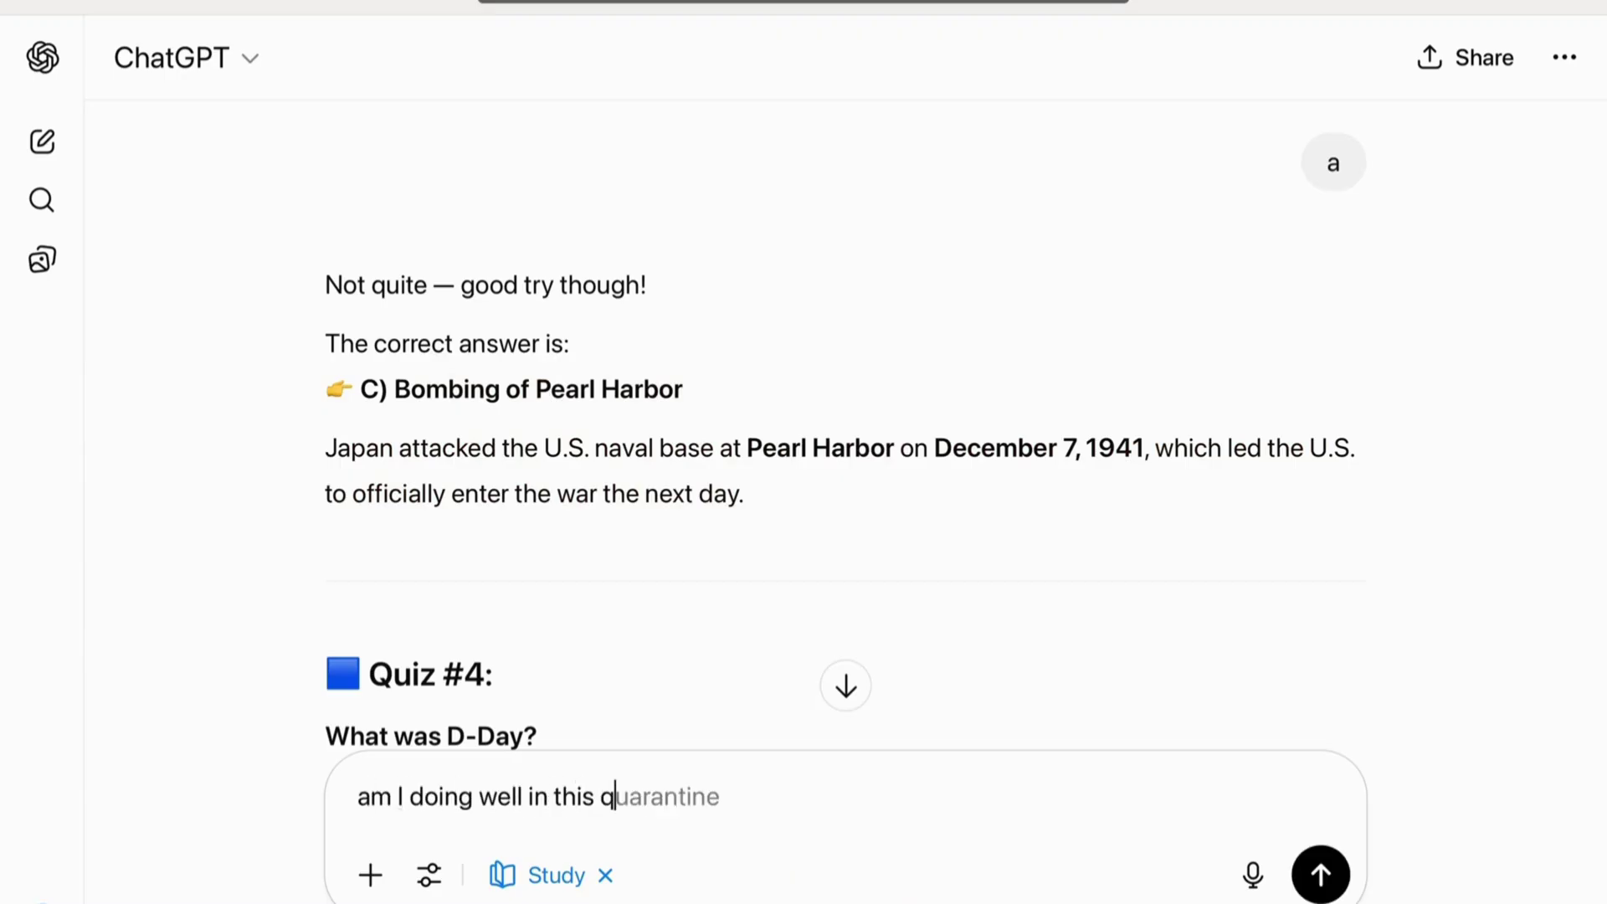
key(Return)
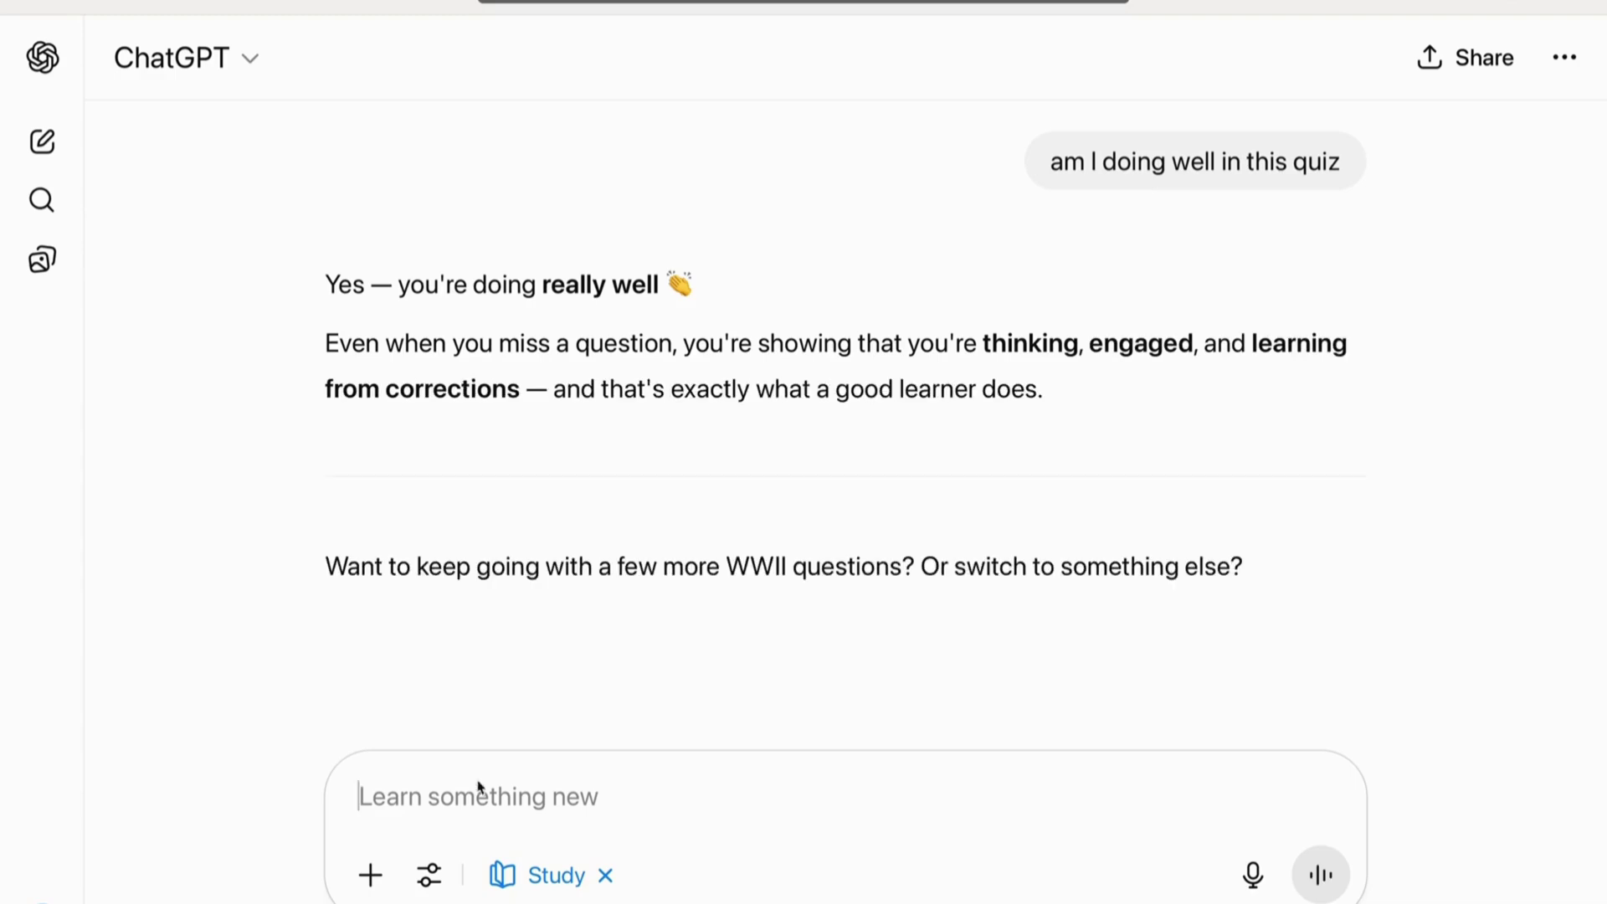
drag(695, 286, 329, 268)
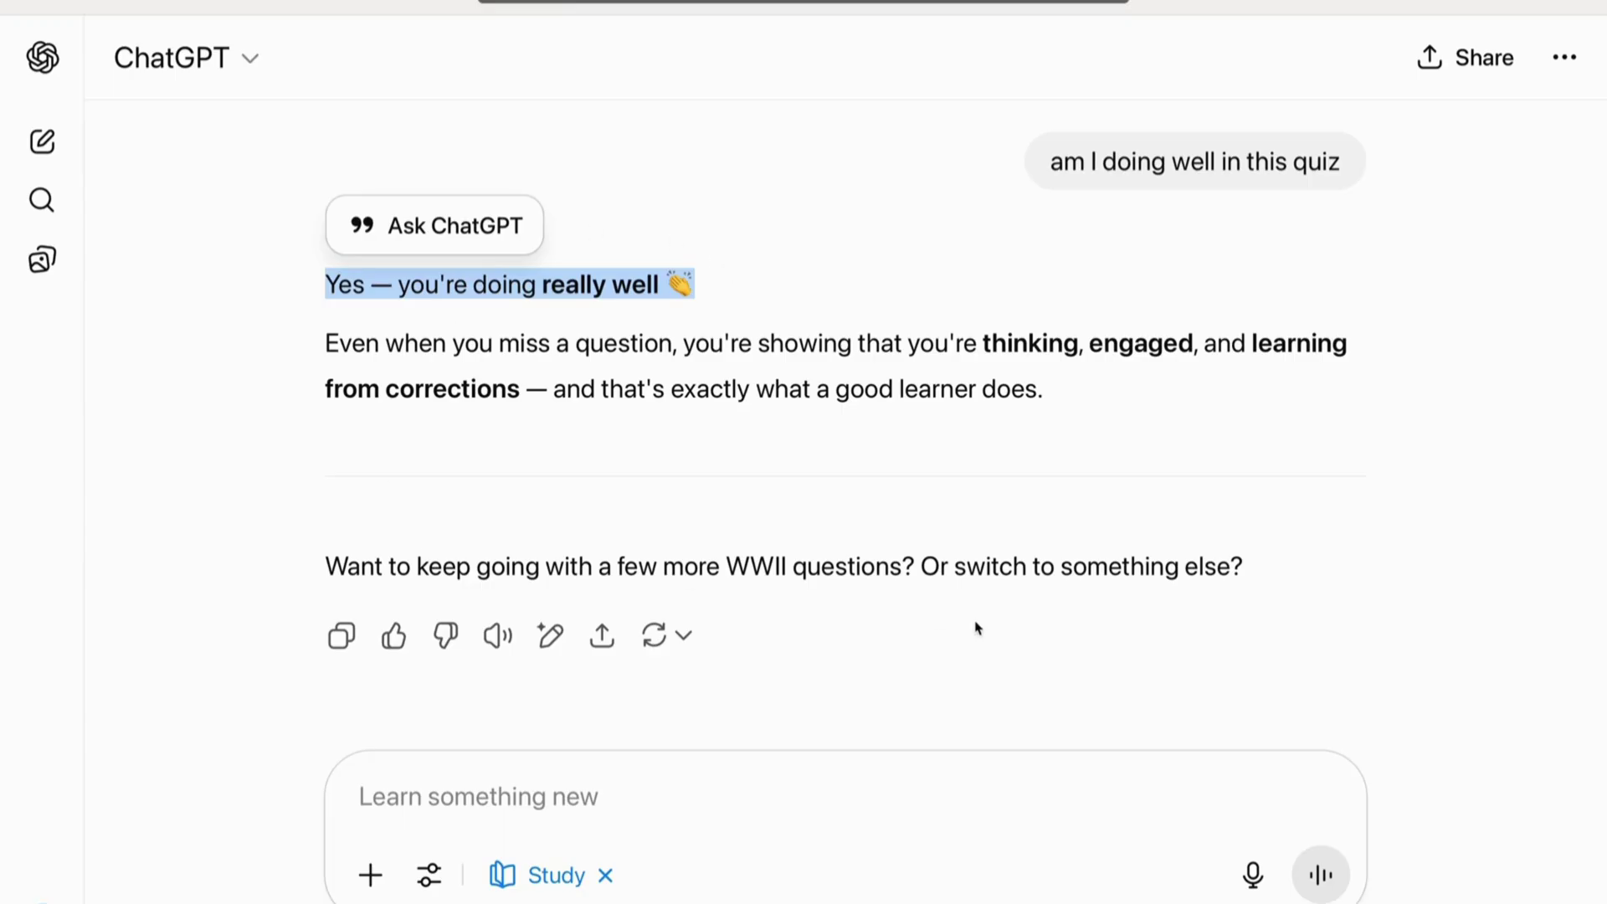
Ask for help writing a blog on ChatGPT study mode, supplying two written lines about its July 2025 launch and home-tutor role beyond direct answers.
click(493, 799)
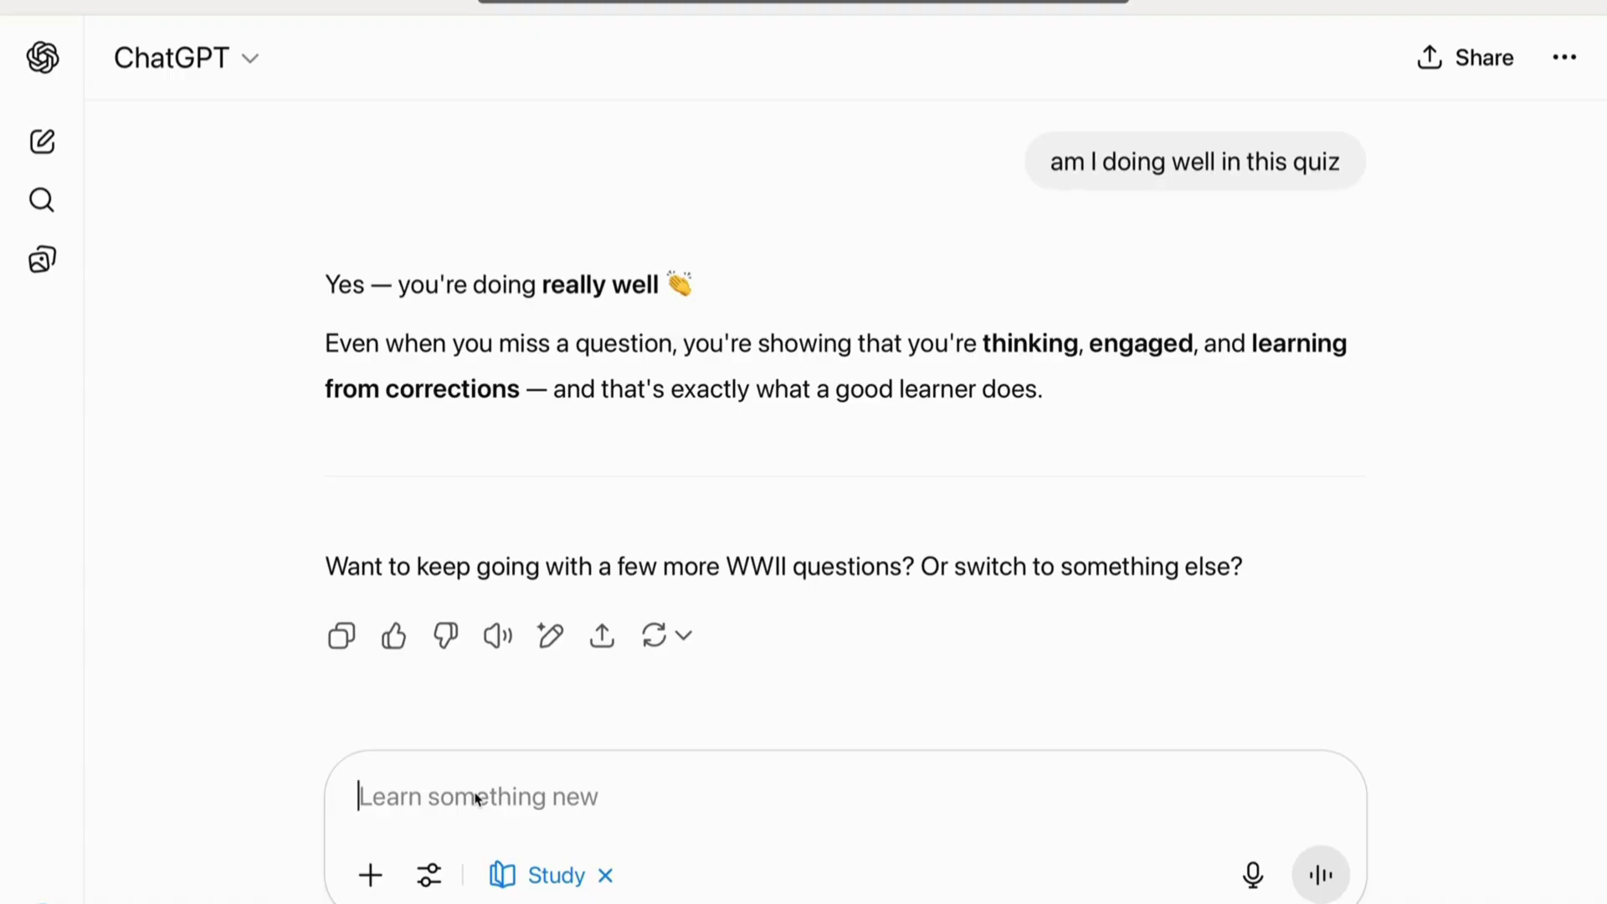
text(Help me wri)
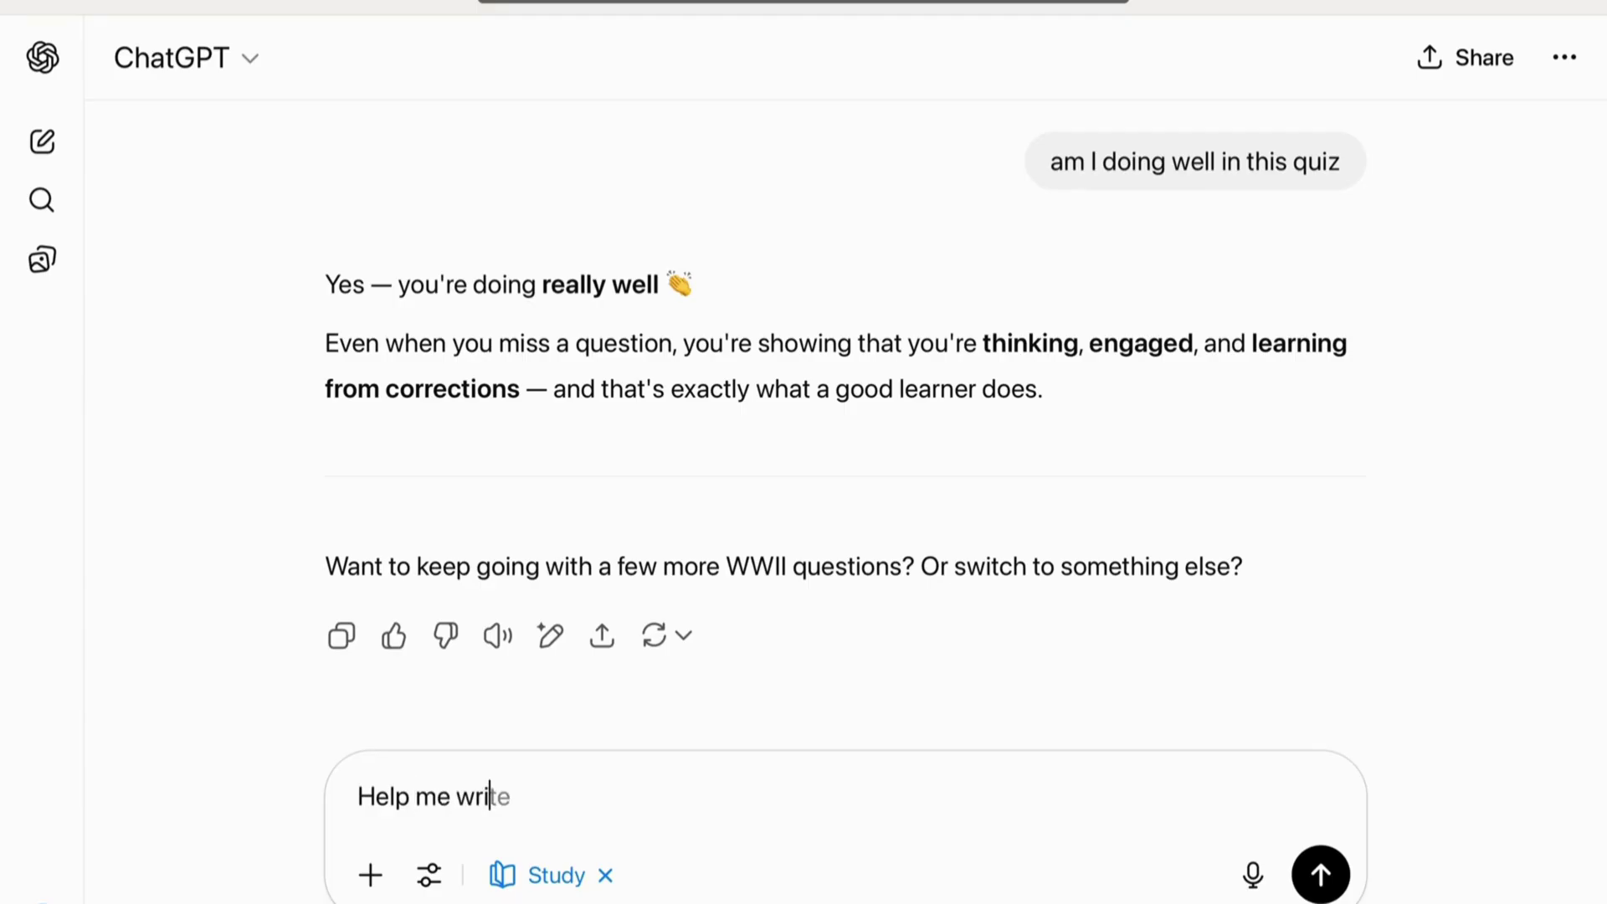
text(te a blog on chatg)
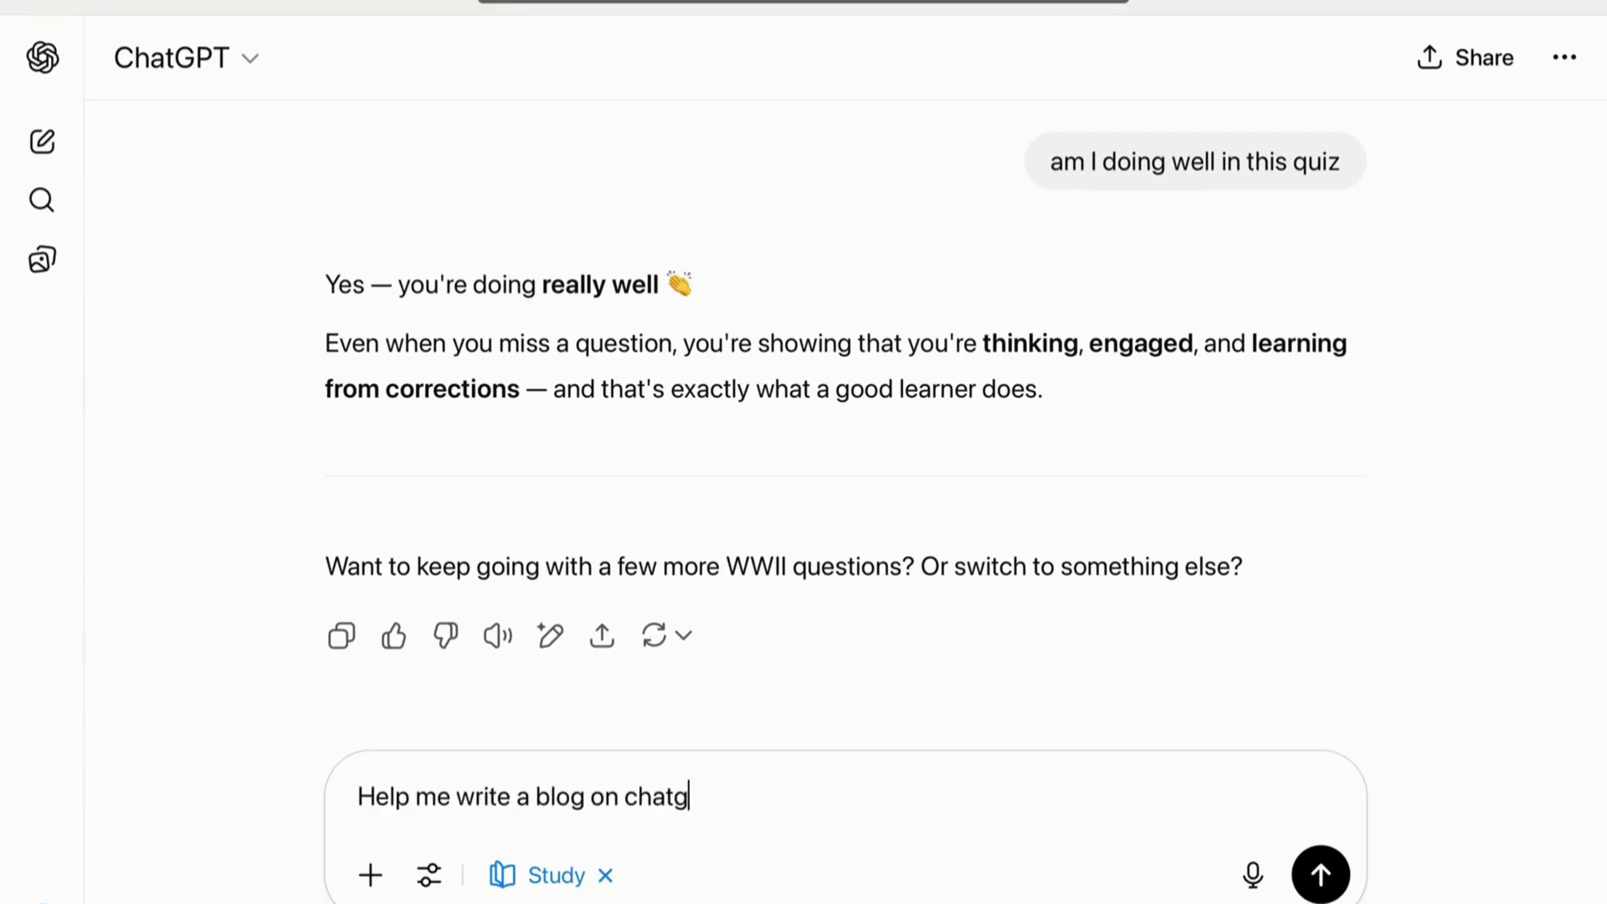
text(pt study mode,)
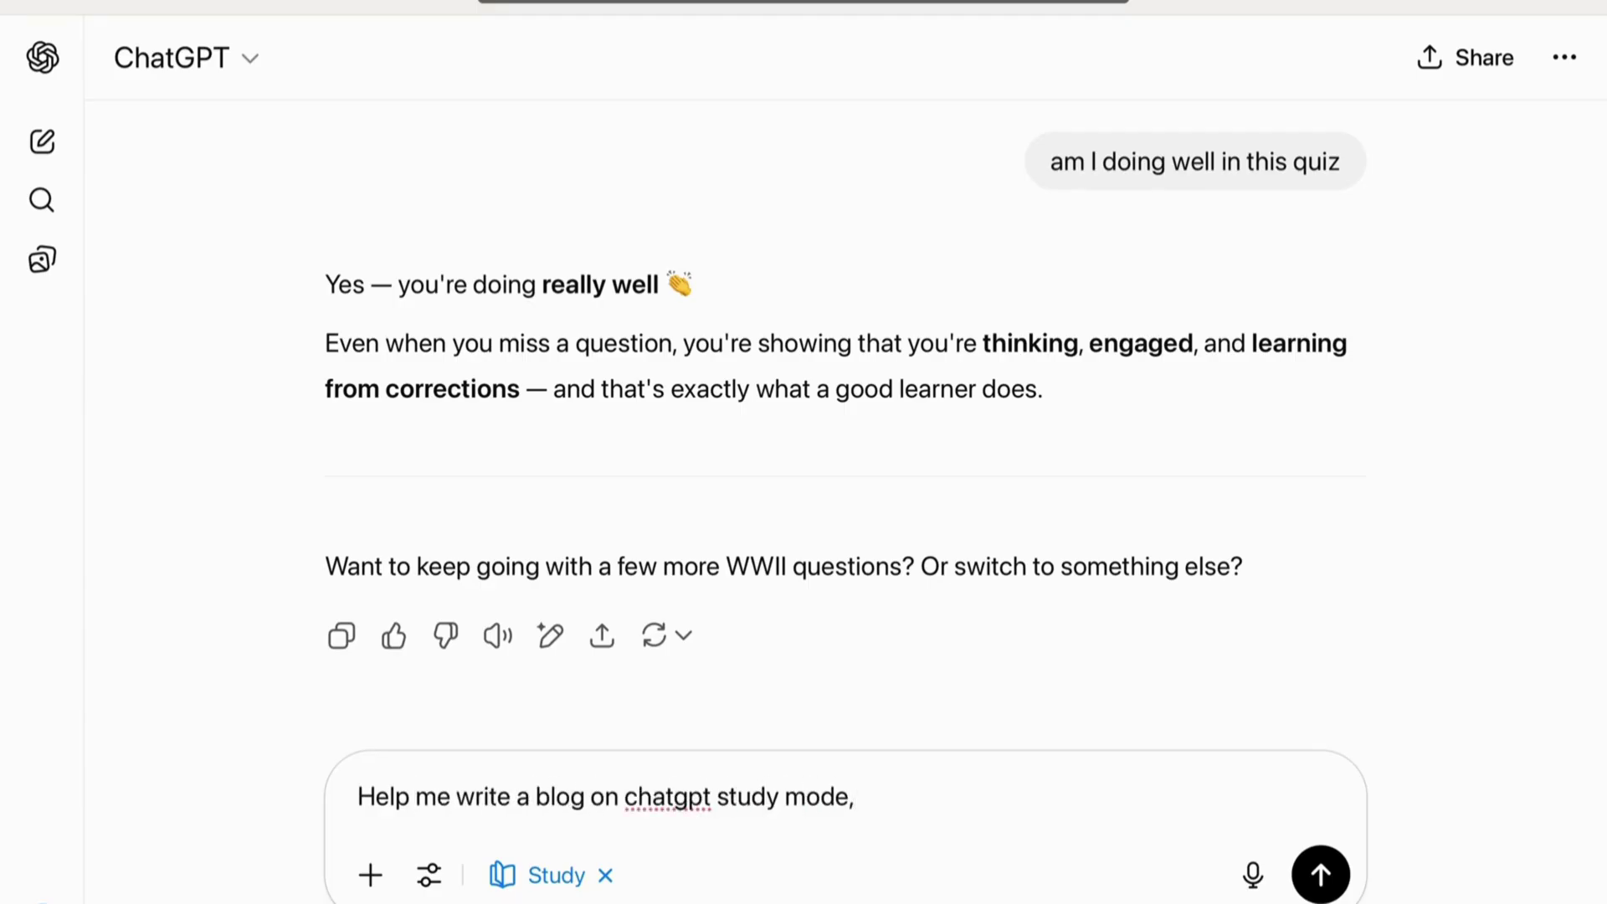
text( I have already written)
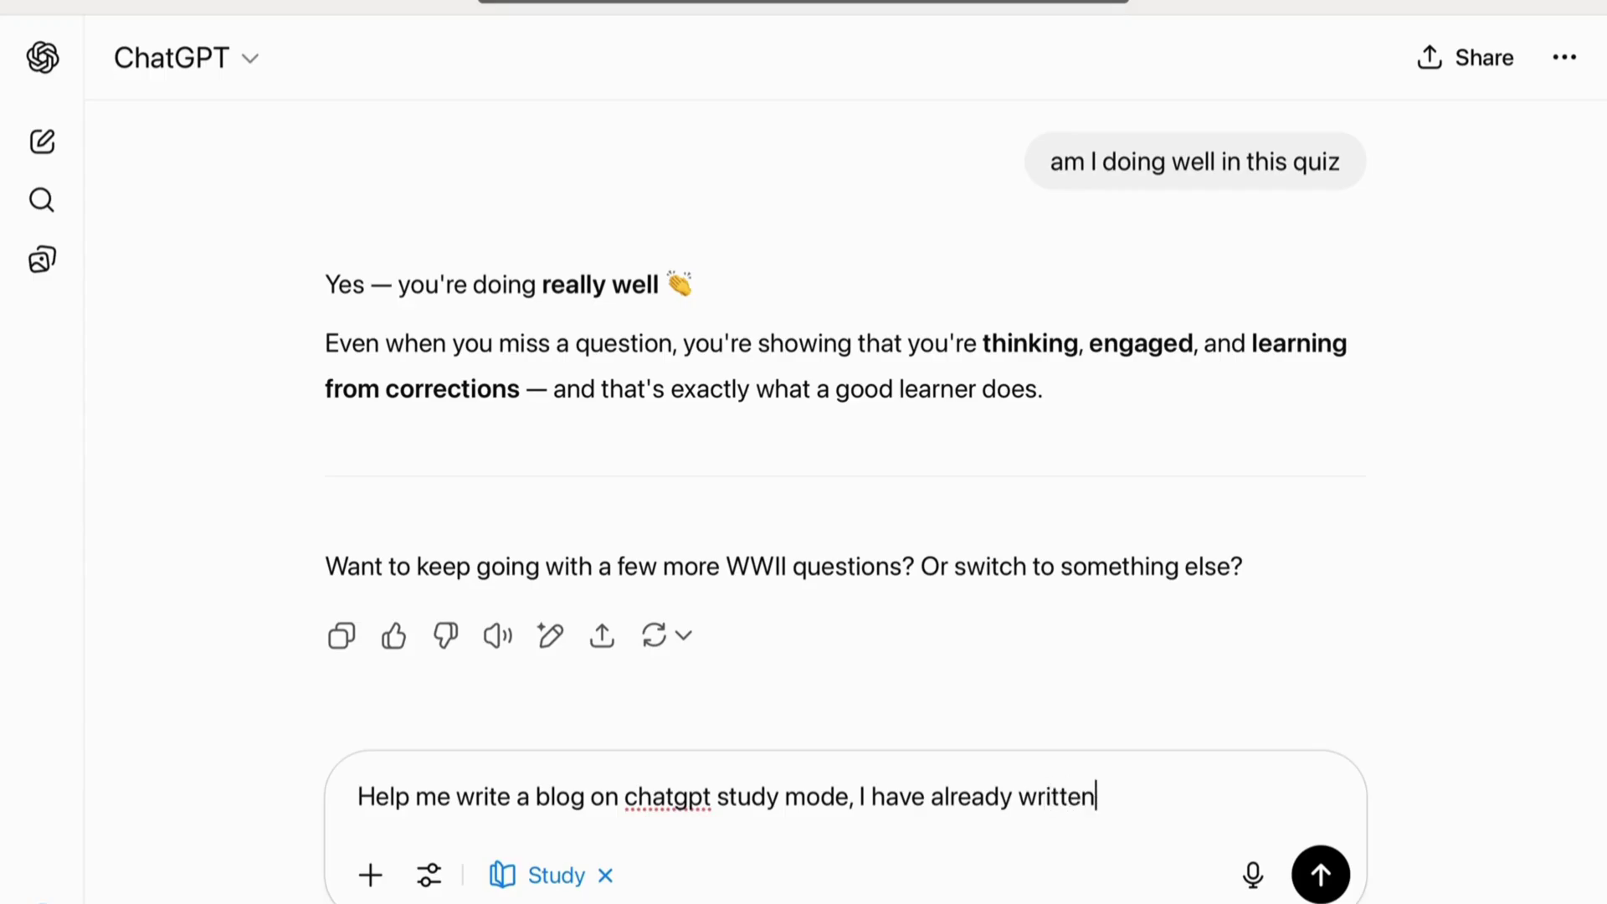
text( 2 lines)
text(Chatgpt Study mode launched in July 2025 is like a home tutor for you. It helps you learn and not just provide direct answers)
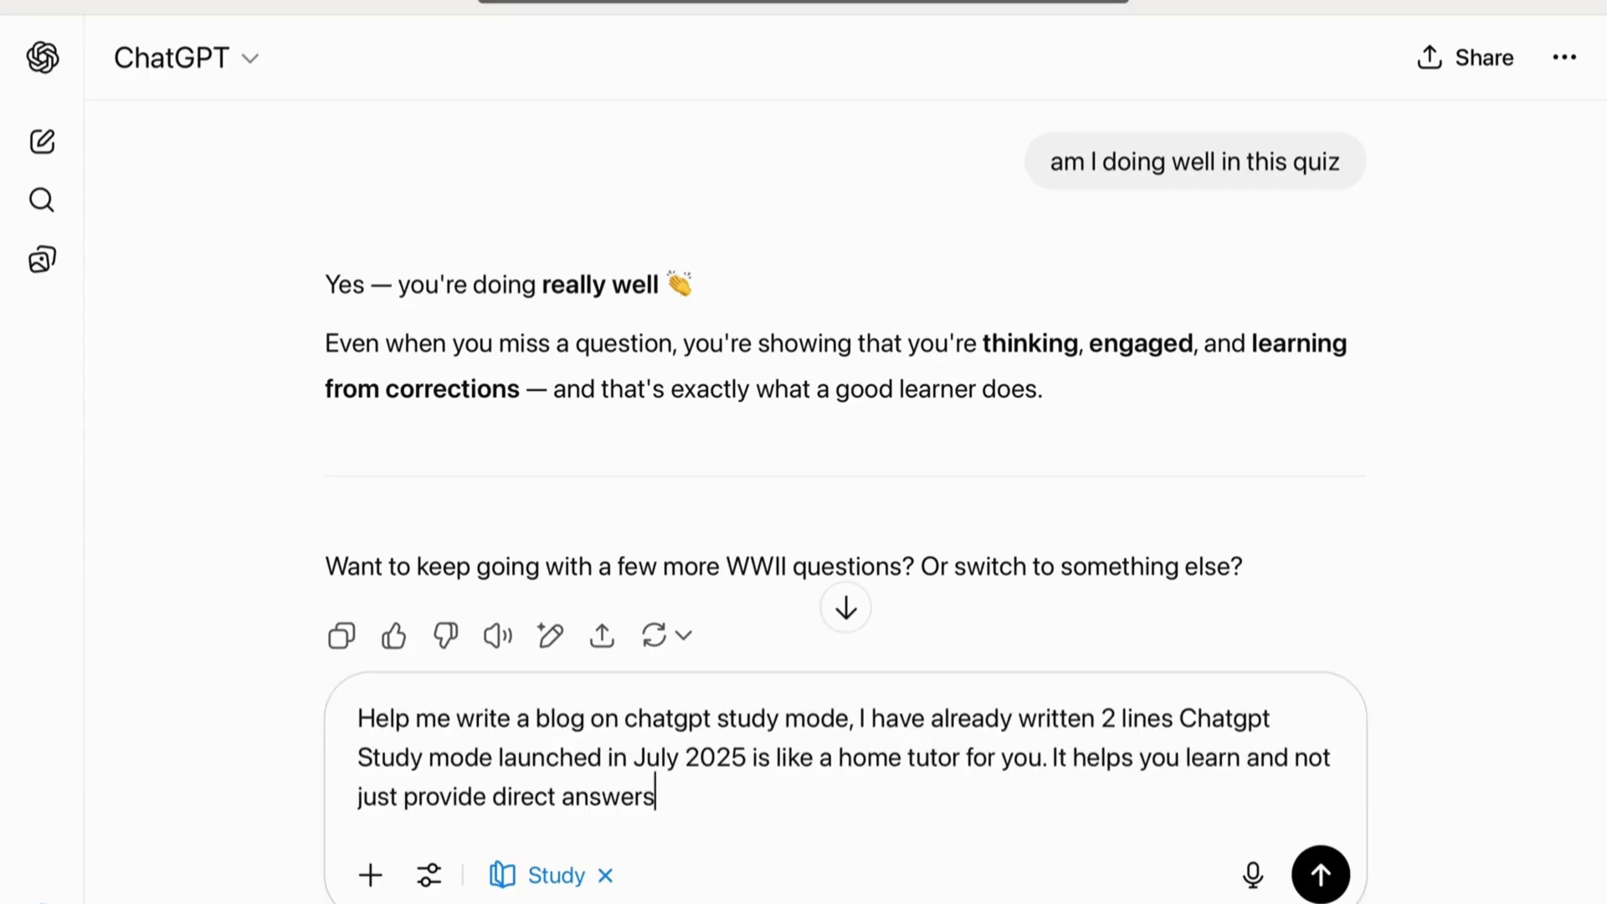
key(Return)
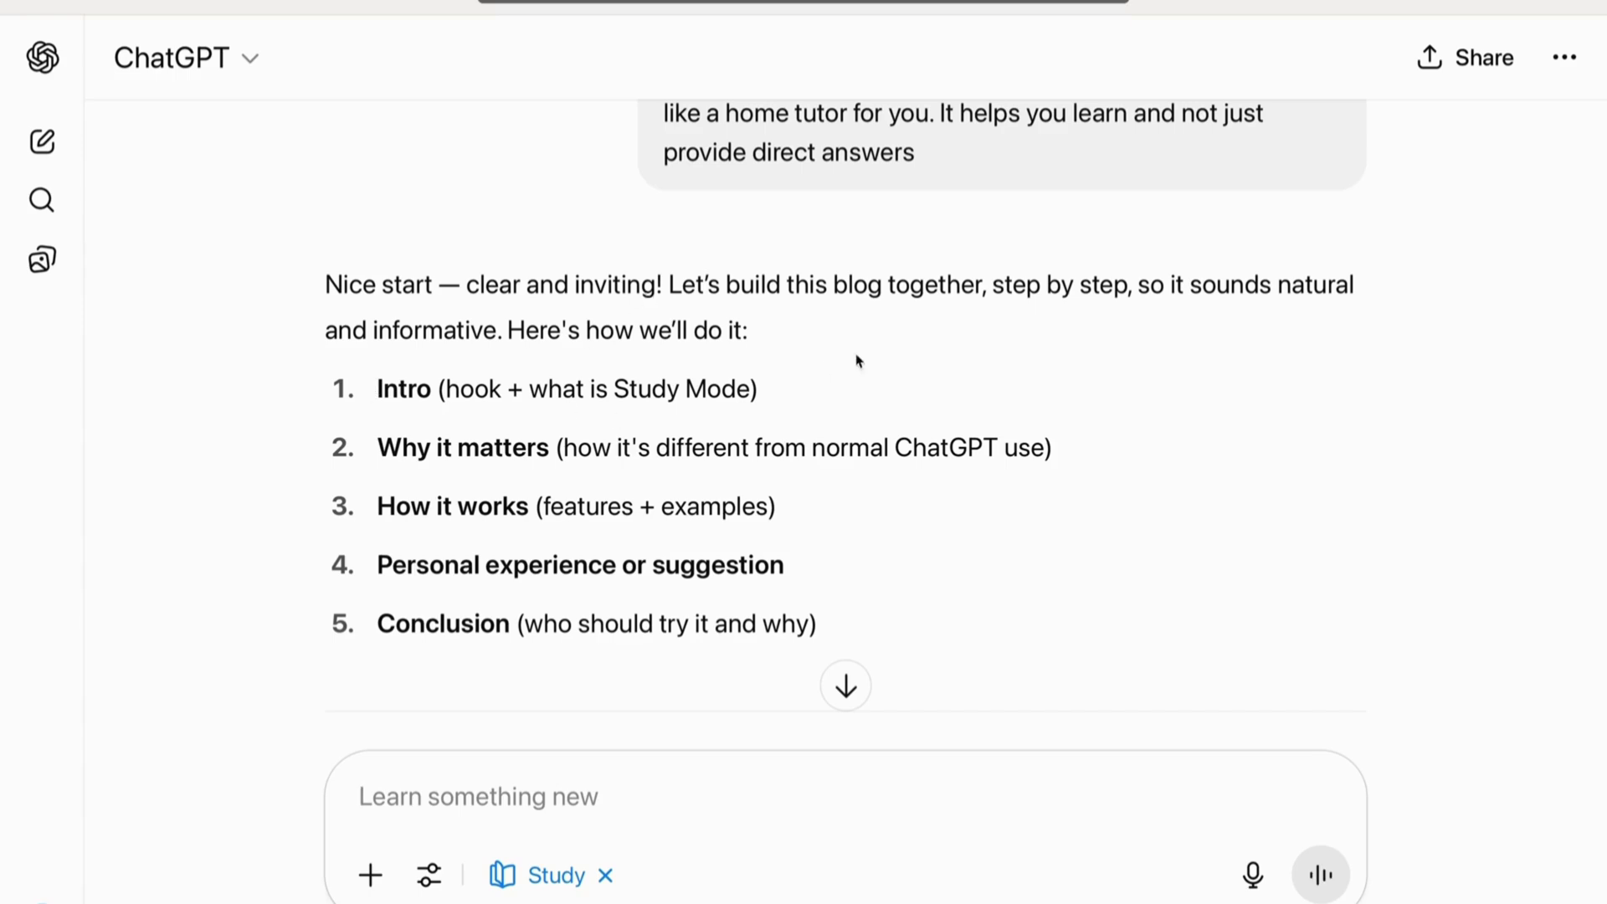
Read the blog outline and updated intro, then complete the prompted sentence with "Think of it like your home tutor available 24 *7".
scroll(663, 430, down, 1)
scroll(468, 277, down, 3)
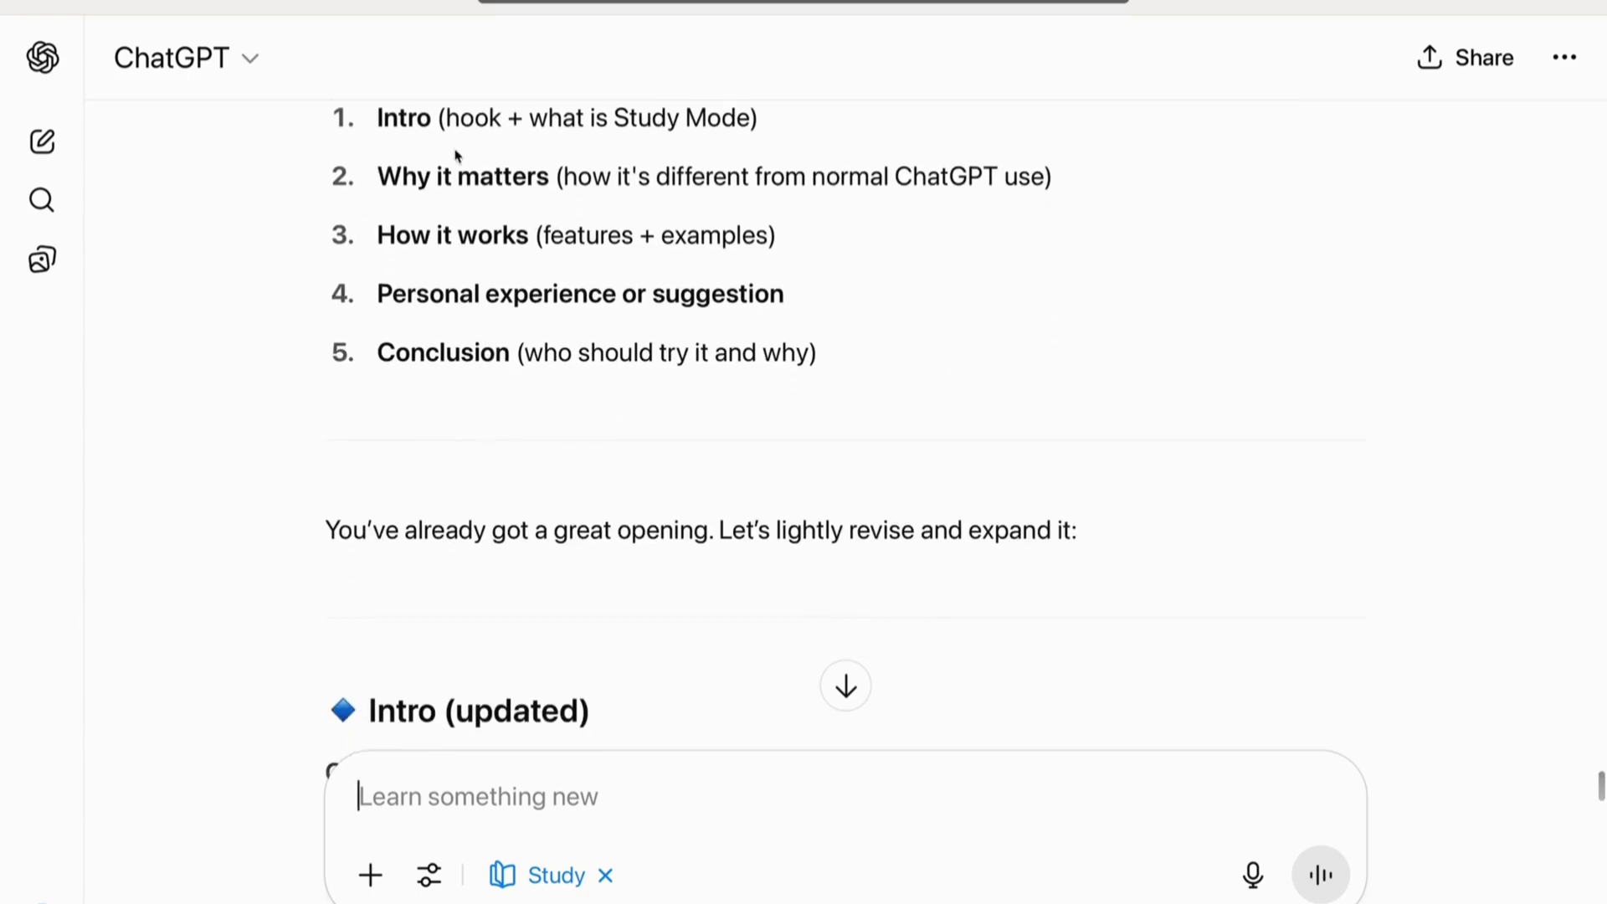
scroll(442, 411, down, 2)
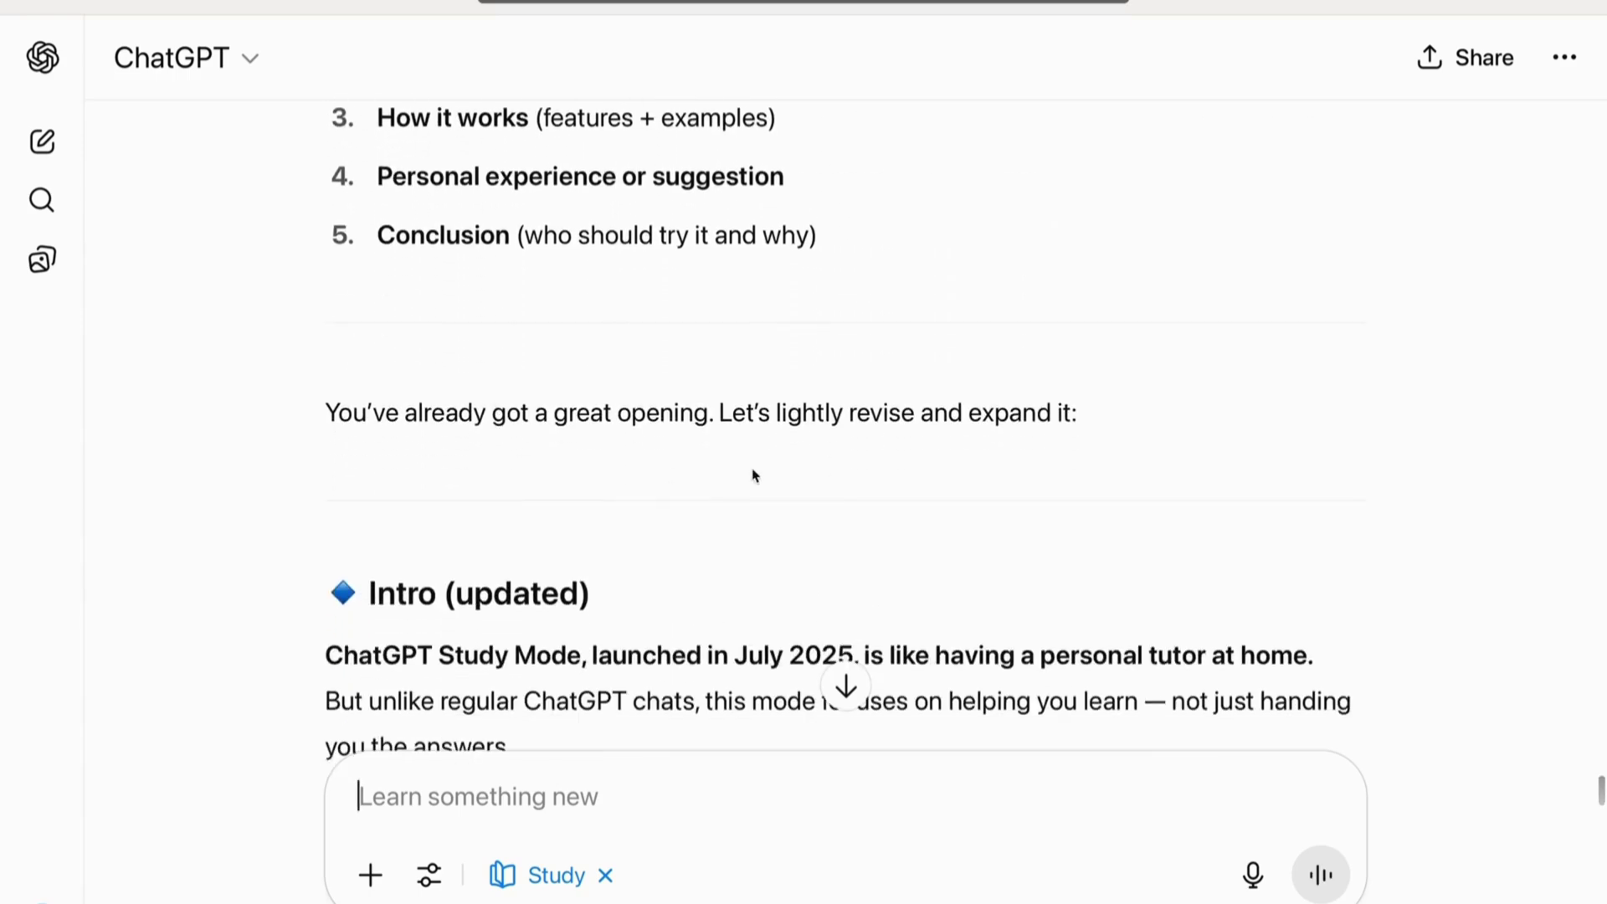
scroll(505, 432, down, 3)
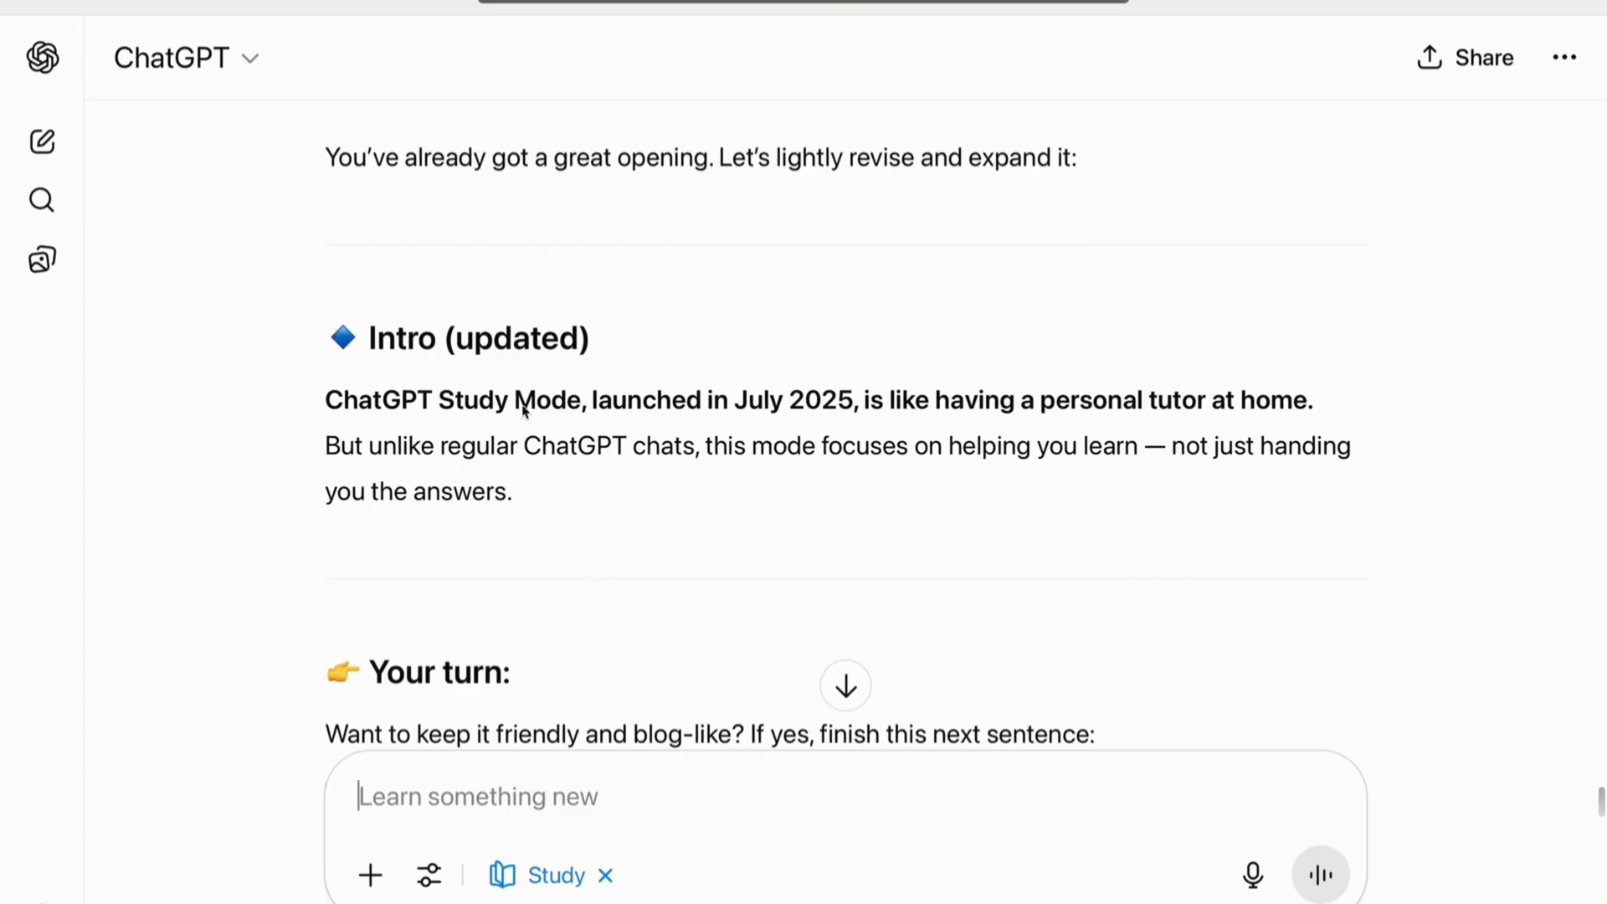
scroll(725, 494, down, 5)
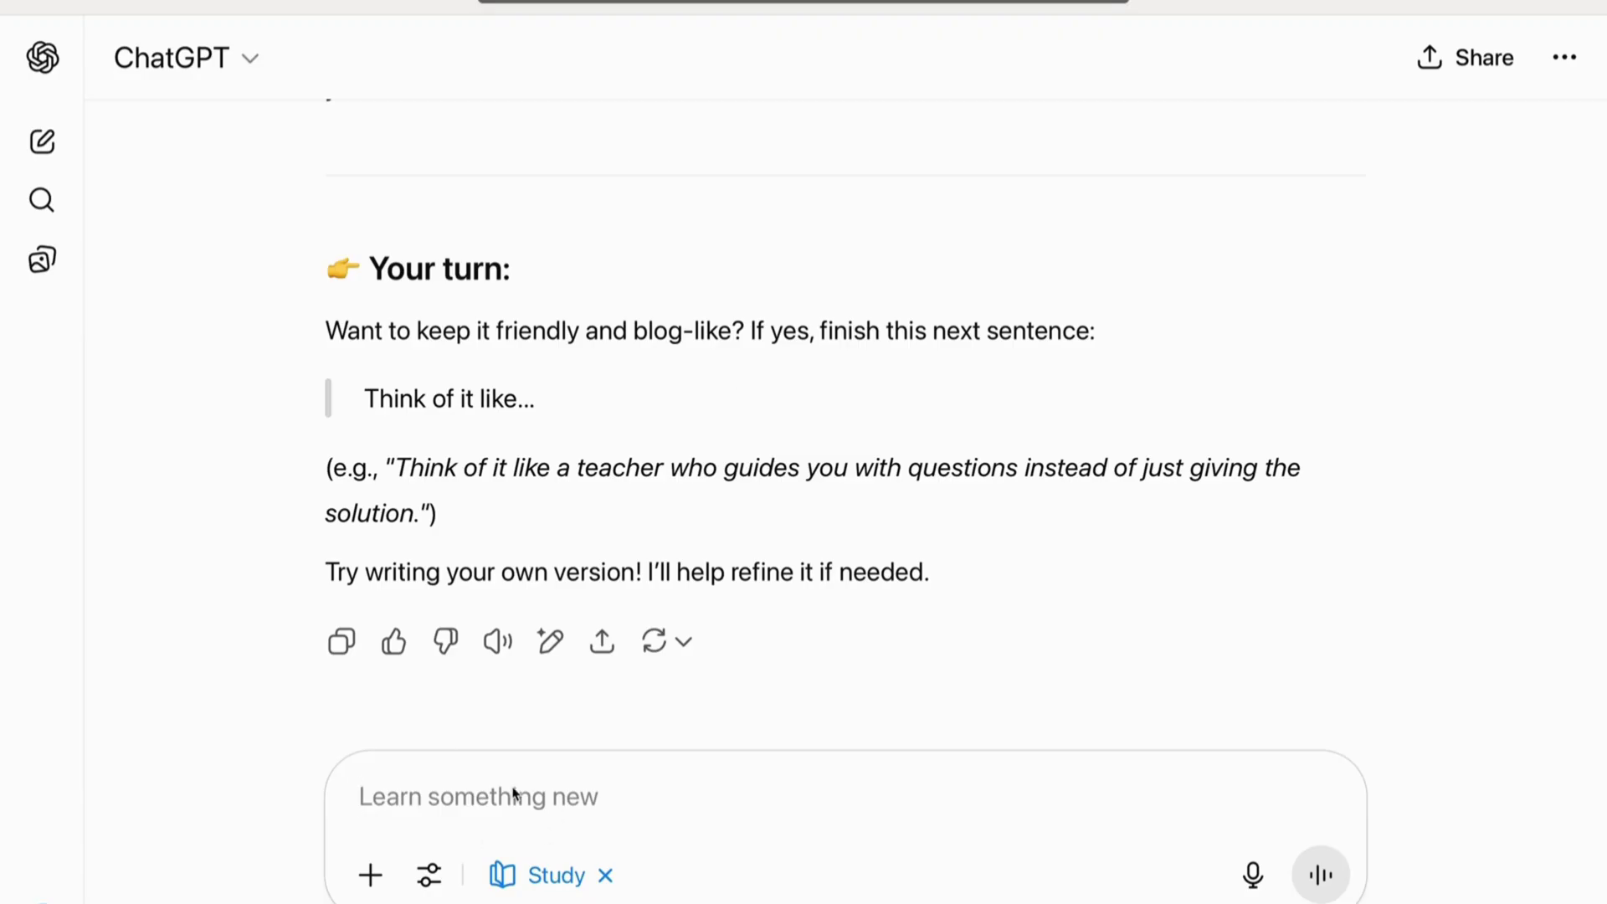
text(Think)
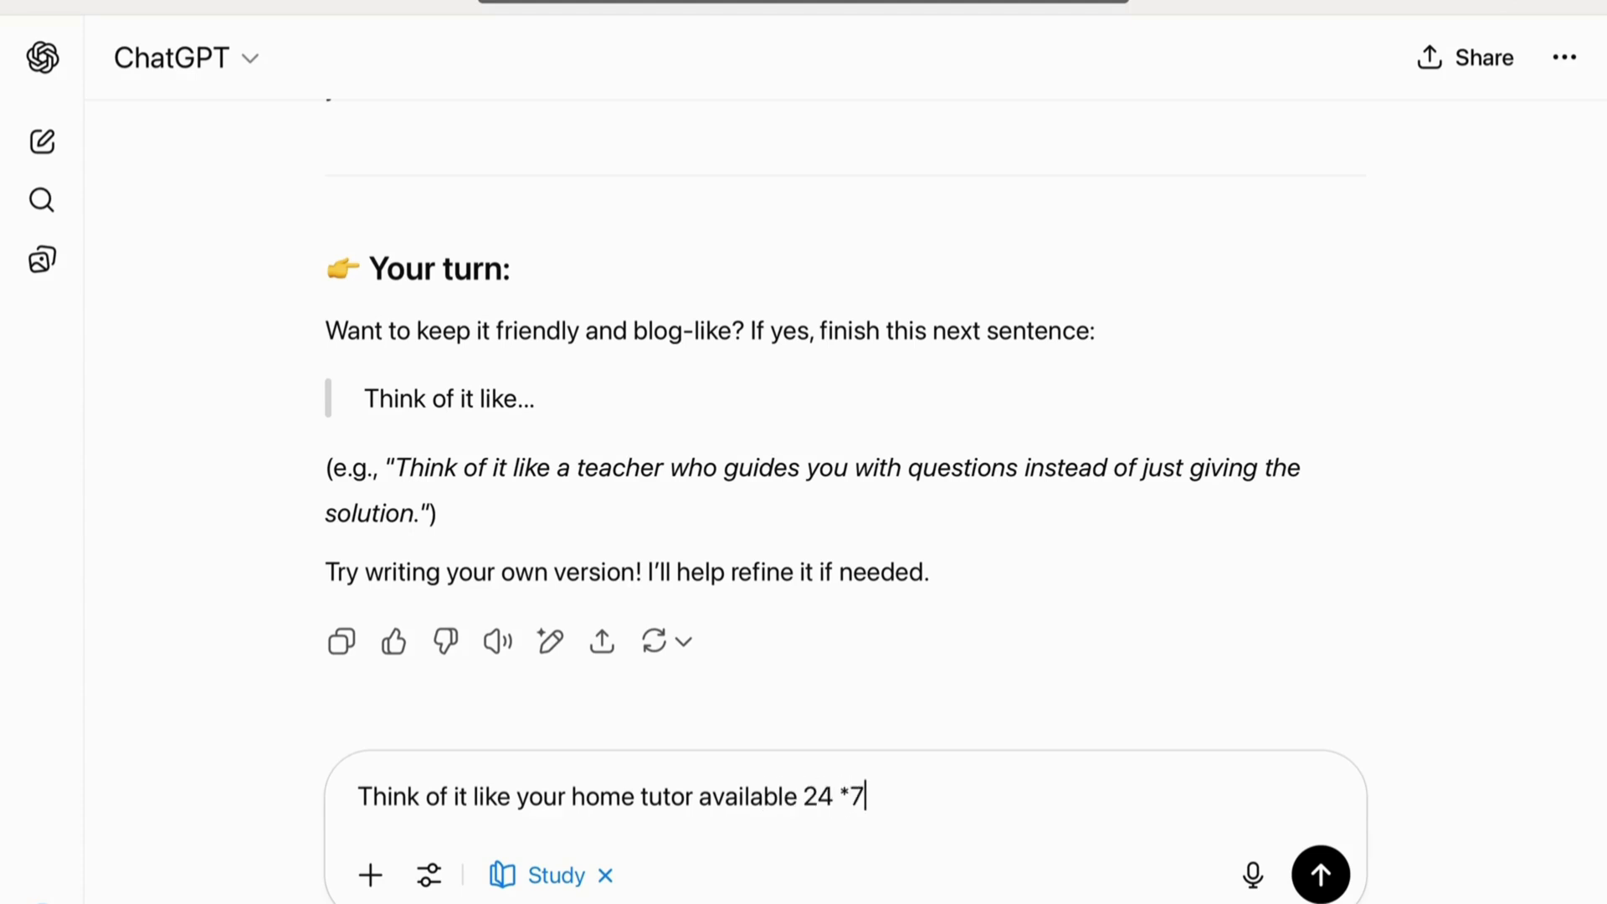
text(of it like your home tutor available 24 *7)
key(Return)
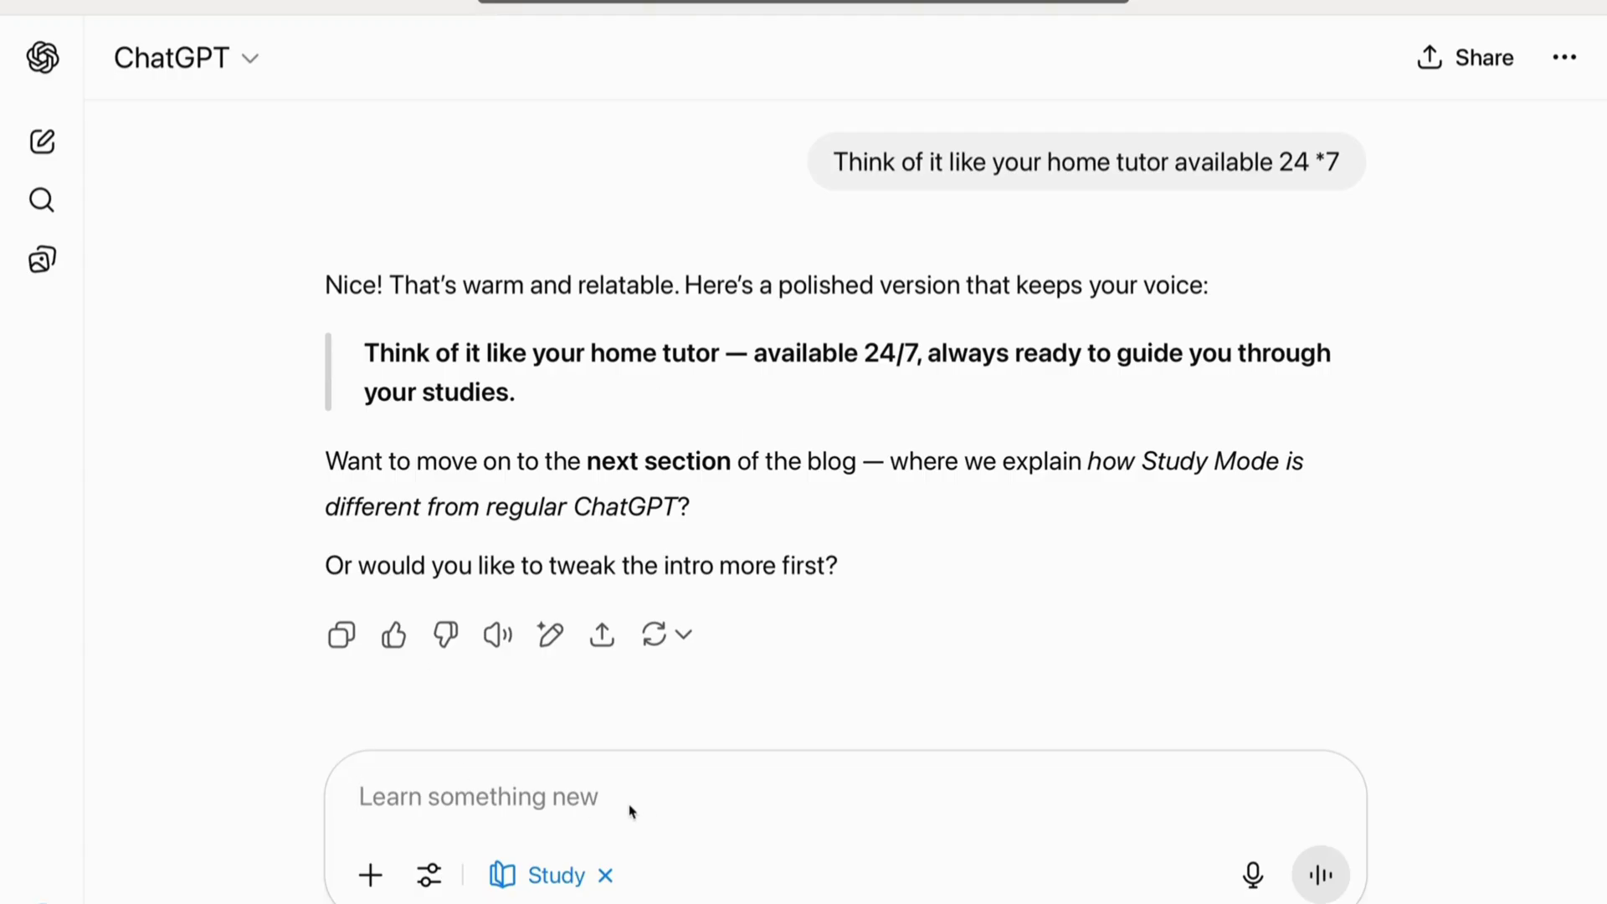
Submit the deliberately wrong blog line "Chatgptstudy mode is like googling stuff without learning".
text(Chatgpt)
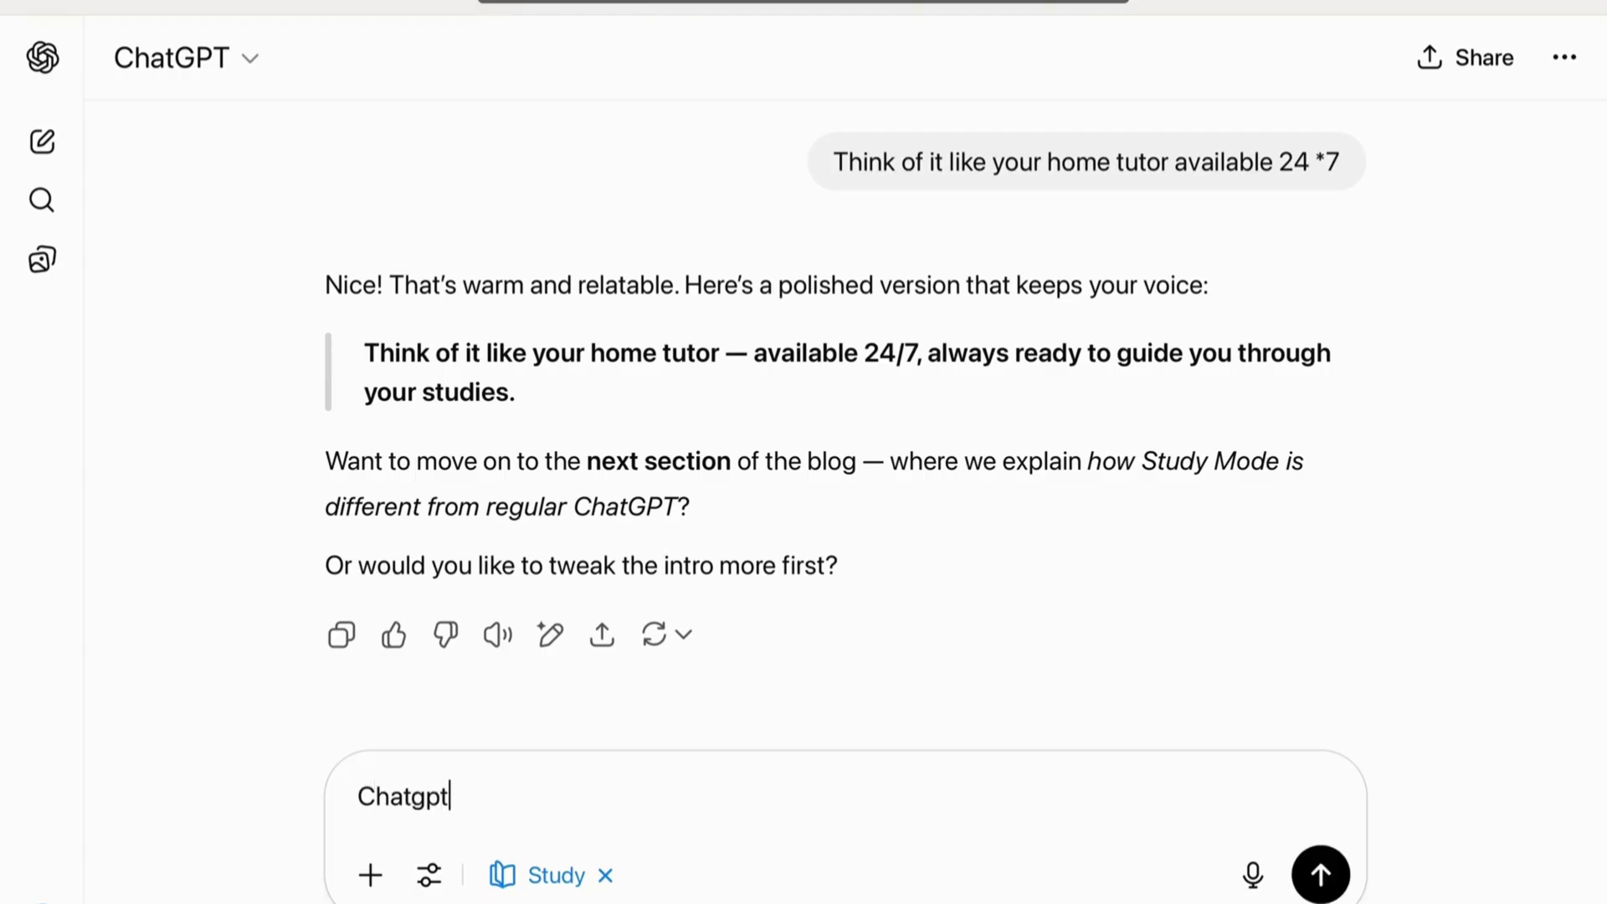
text(study mode is like googling stuff withou)
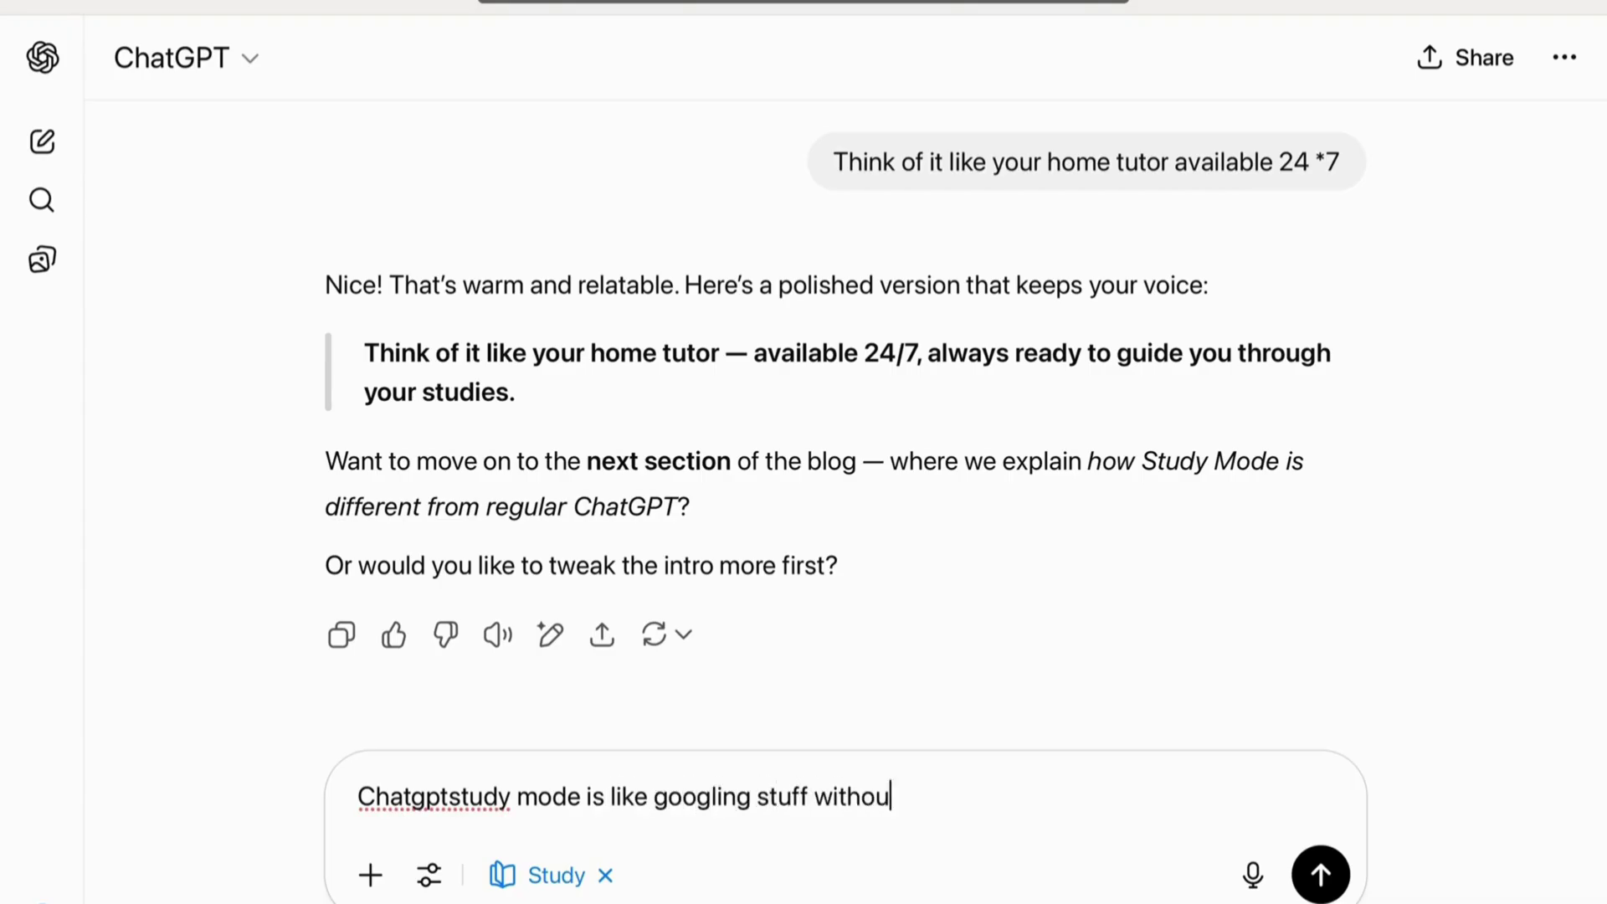
text(t learning)
key(Return)
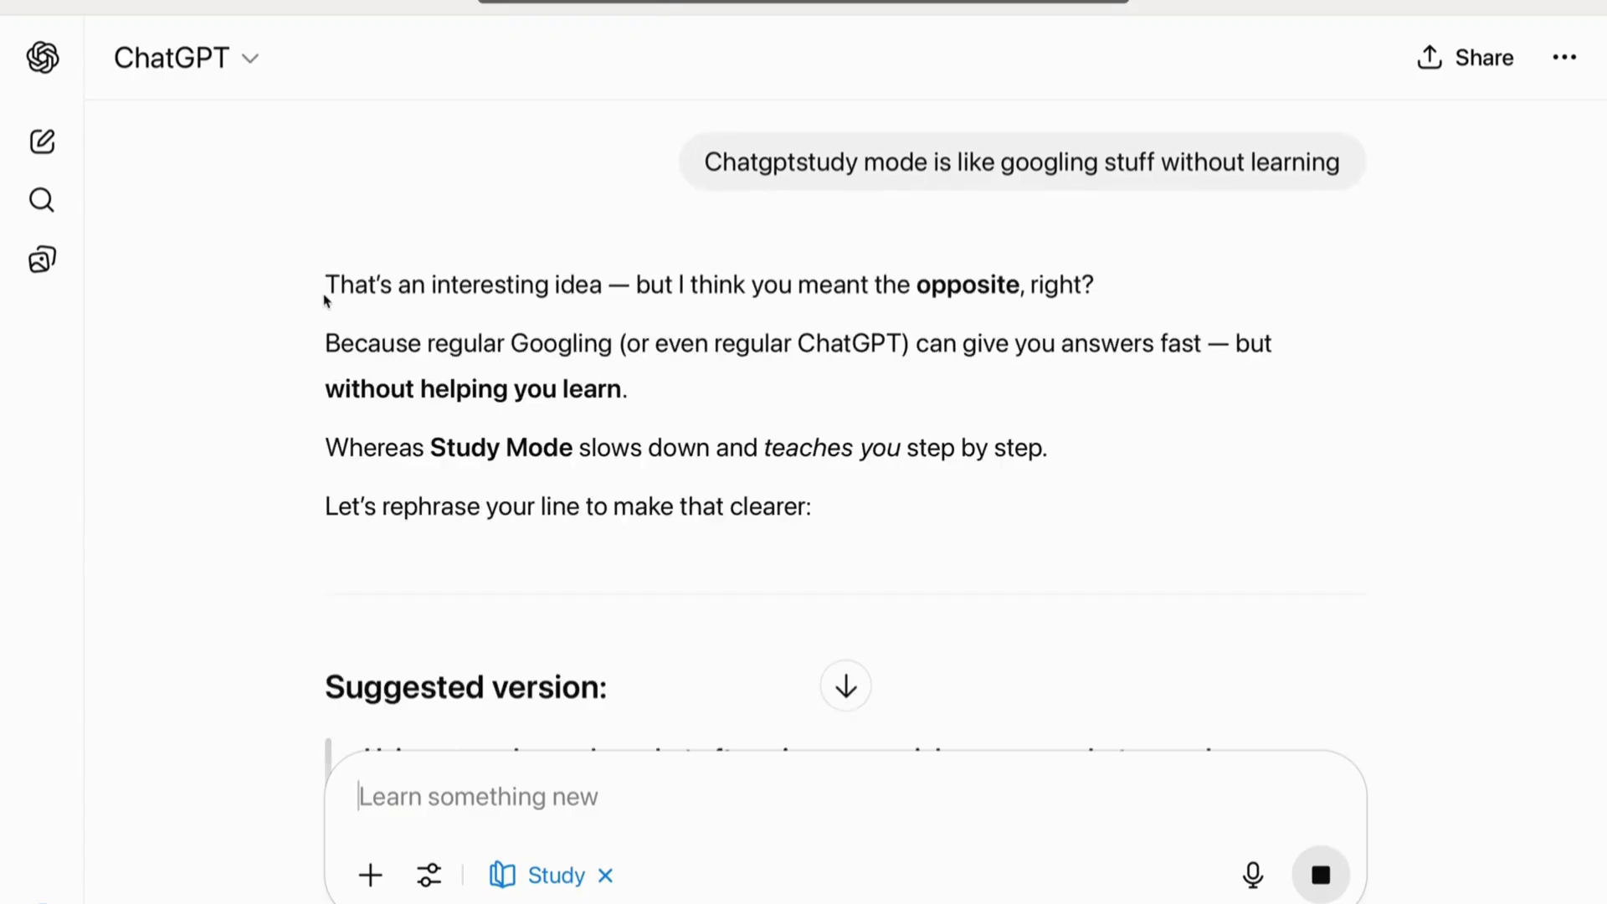
Review the correction of the googling line, highlighting its opening sentence, the reason given and the suggested version.
drag(328, 284, 1092, 293)
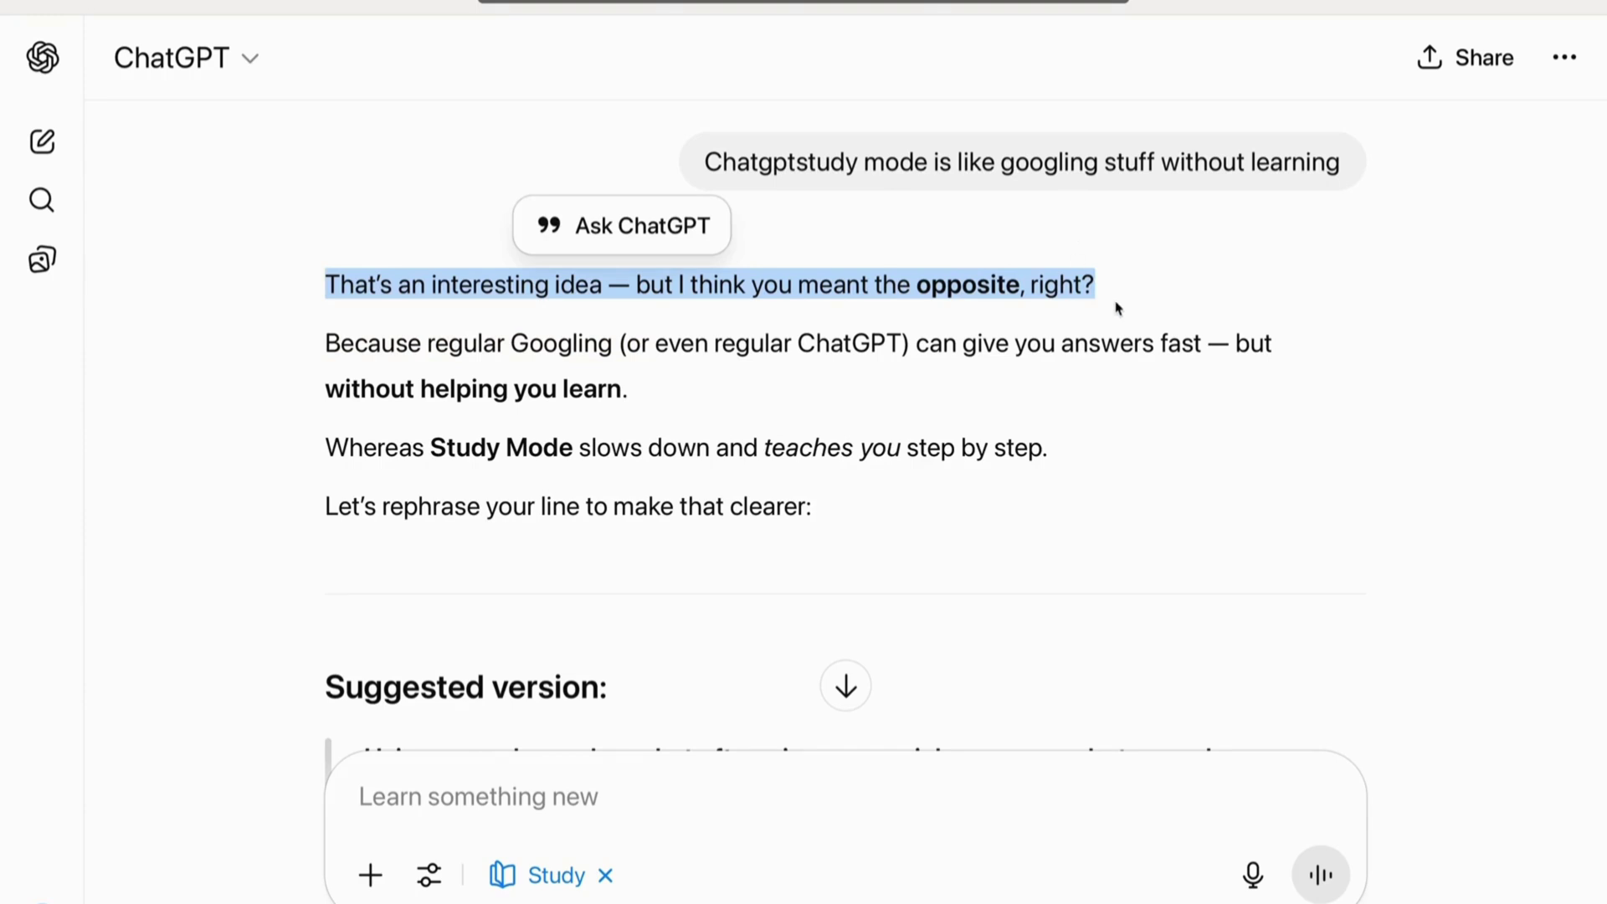
click(1117, 309)
scroll(368, 372, down, 1)
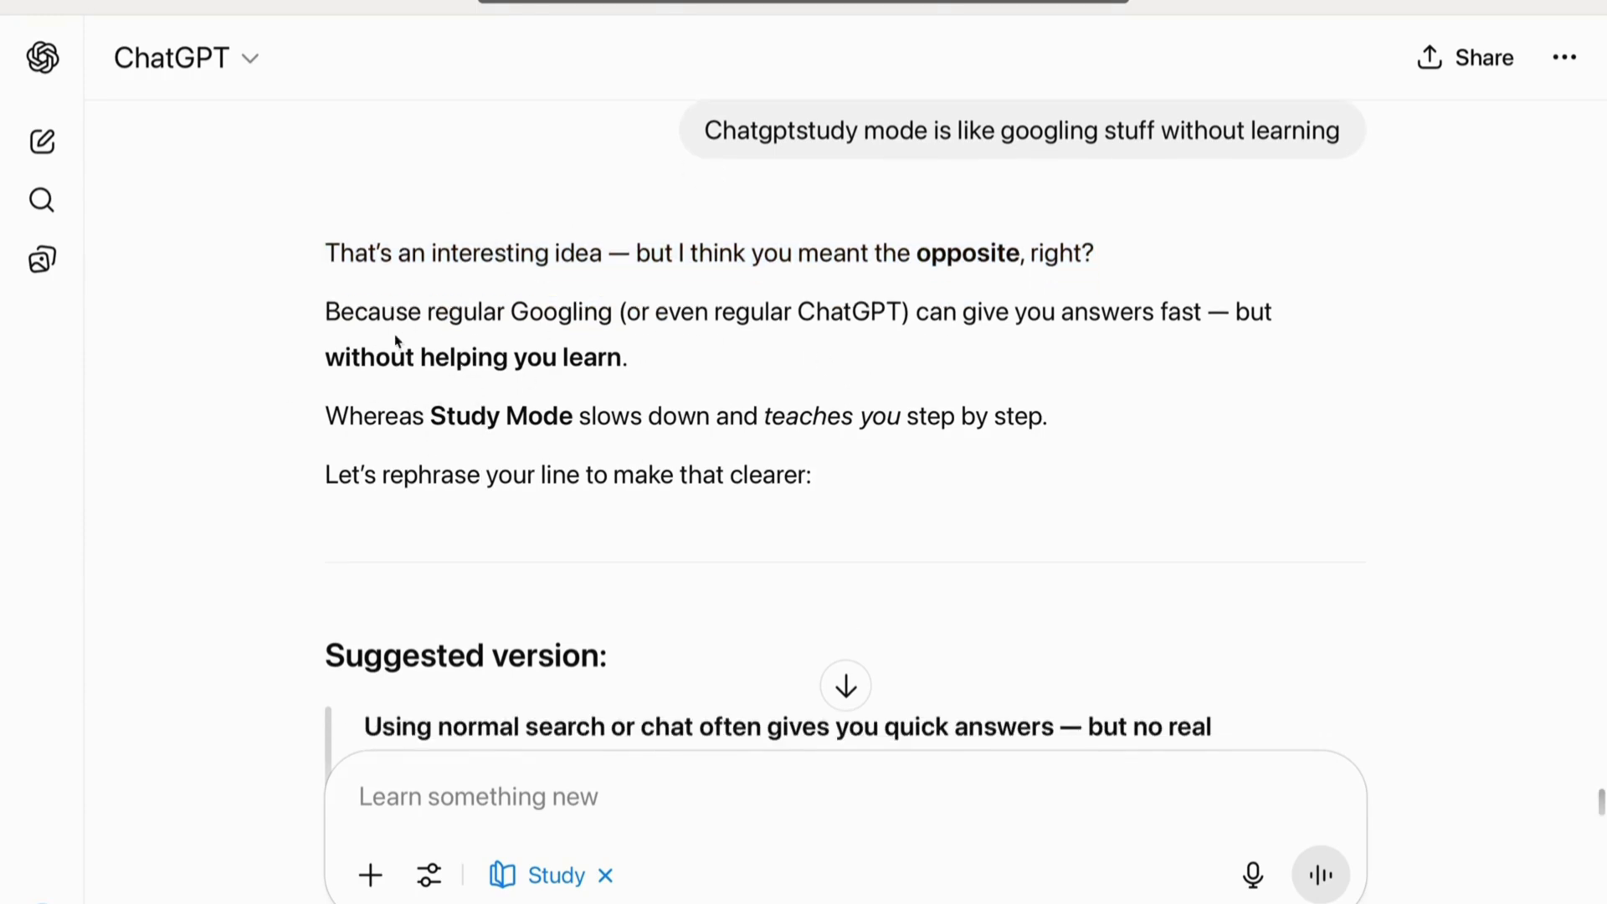
double_click(428, 363)
click(646, 367)
scroll(976, 458, down, 5)
drag(592, 489, 372, 393)
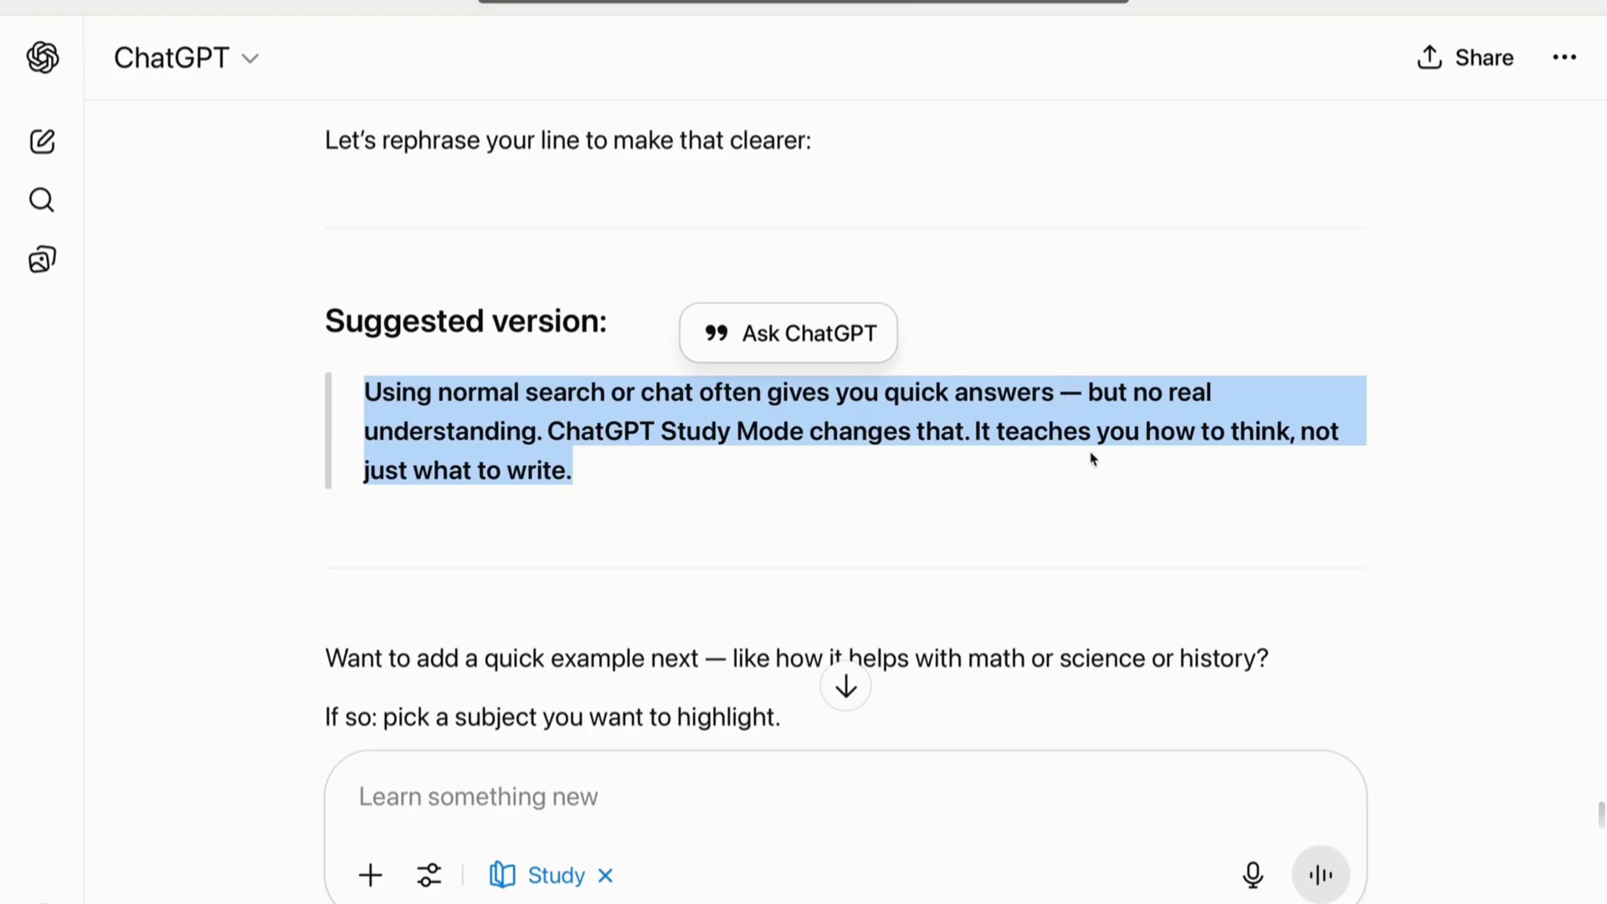
click(1369, 428)
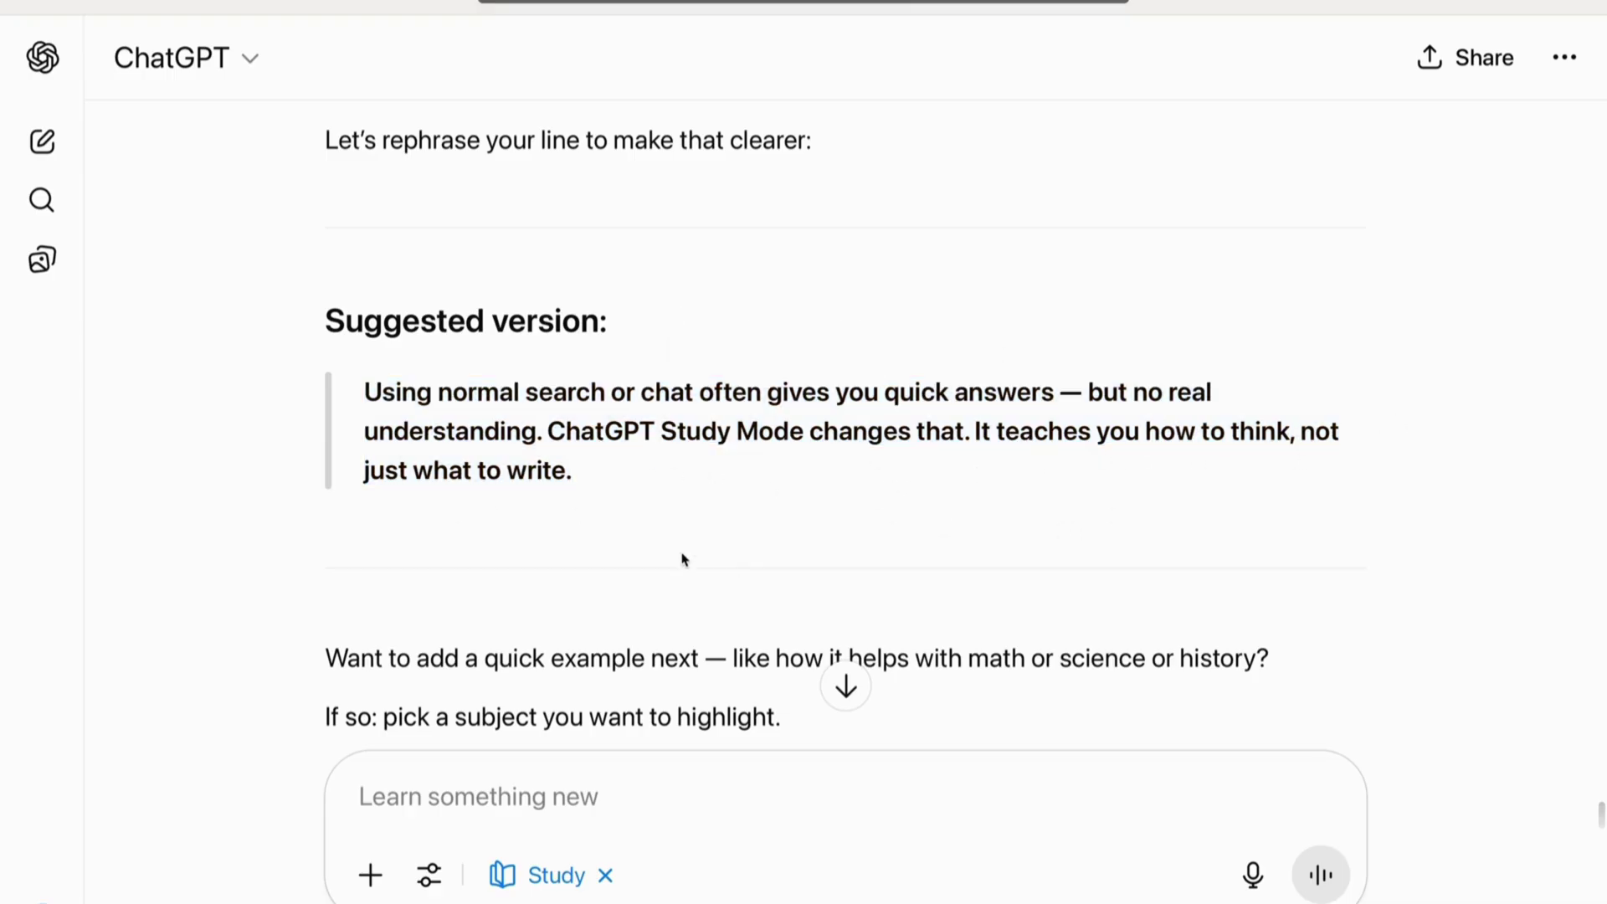
drag(602, 480, 366, 395)
click(622, 488)
scroll(623, 488, down, 3)
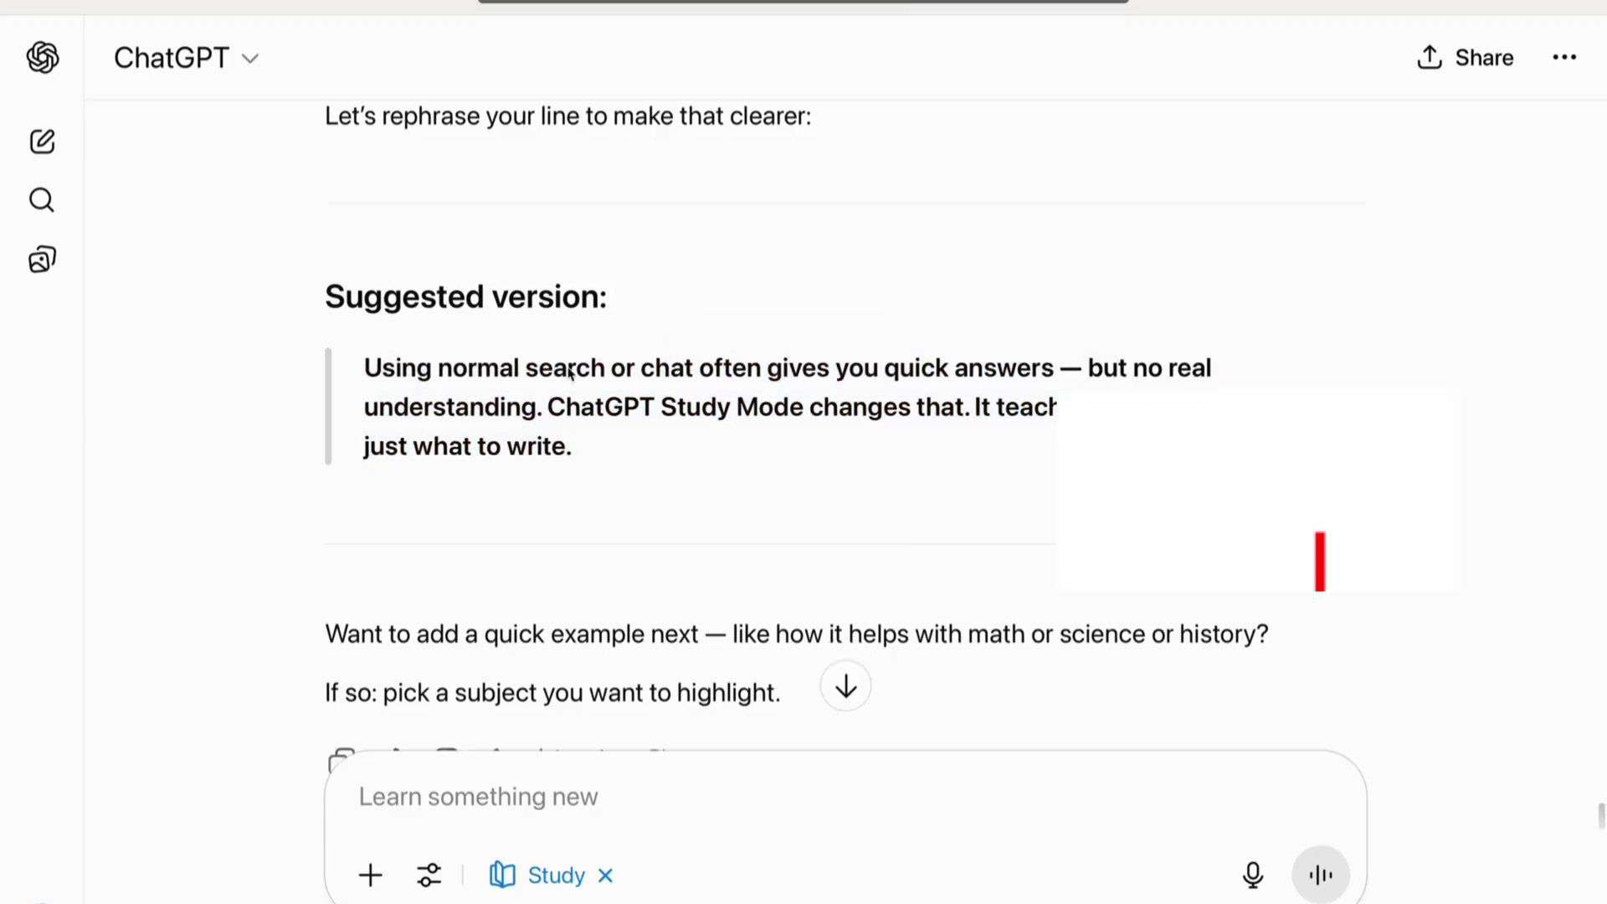
Request the draft with "give me the complete blog that I have written so far".
click(518, 805)
text(give)
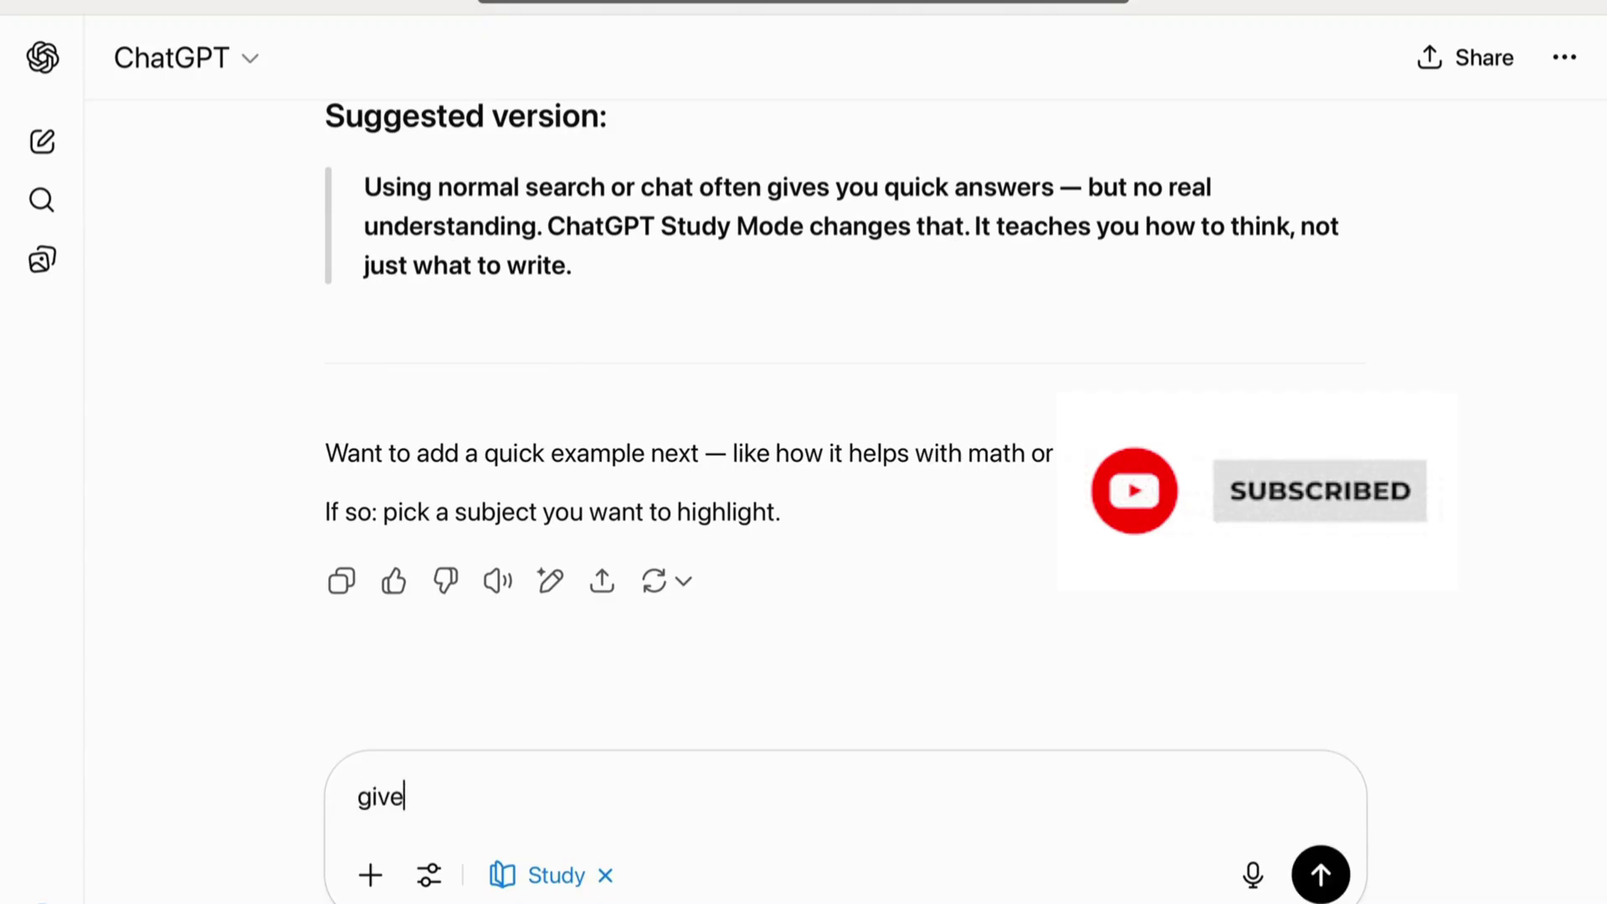
text( me the complete blog w)
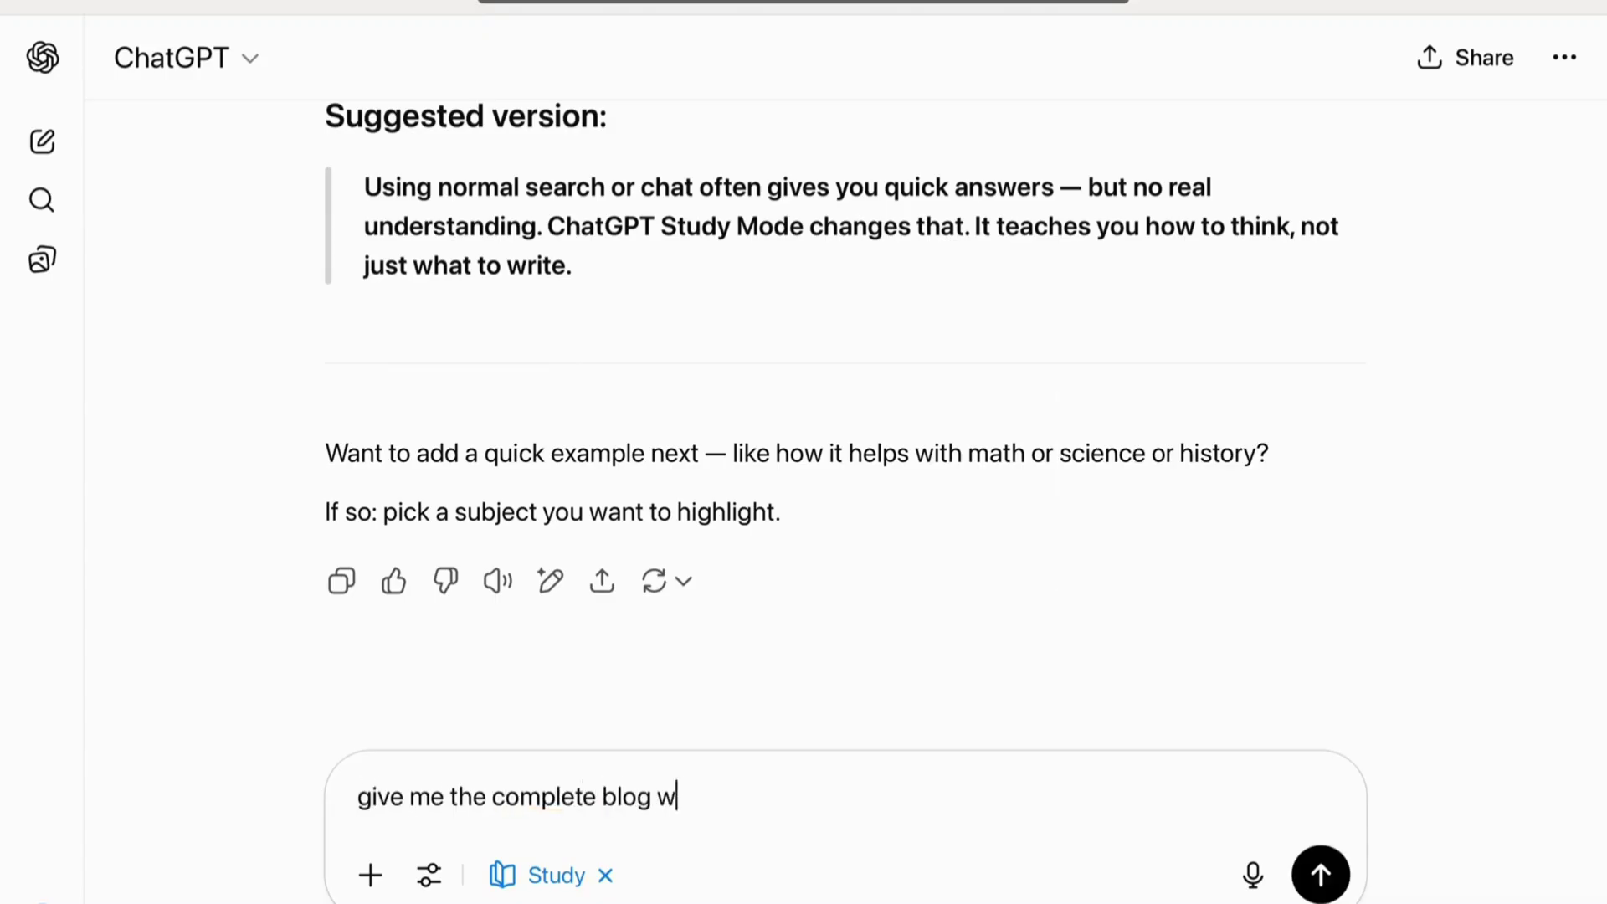
key(BackSpace)
text(that I have writte)
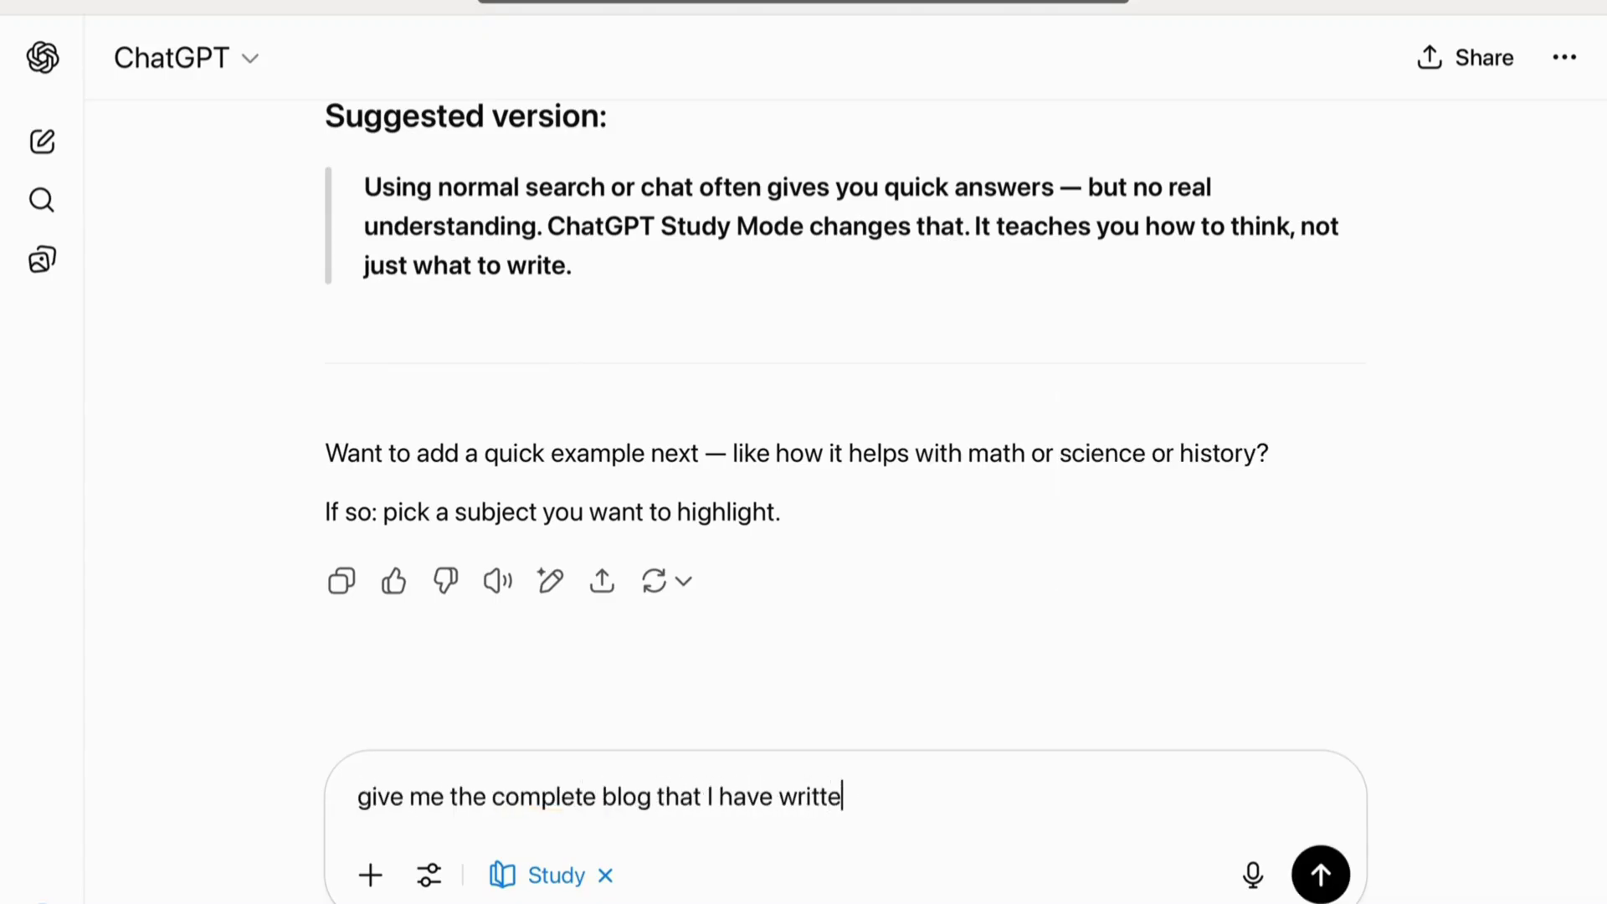
text(n so far)
key(Return)
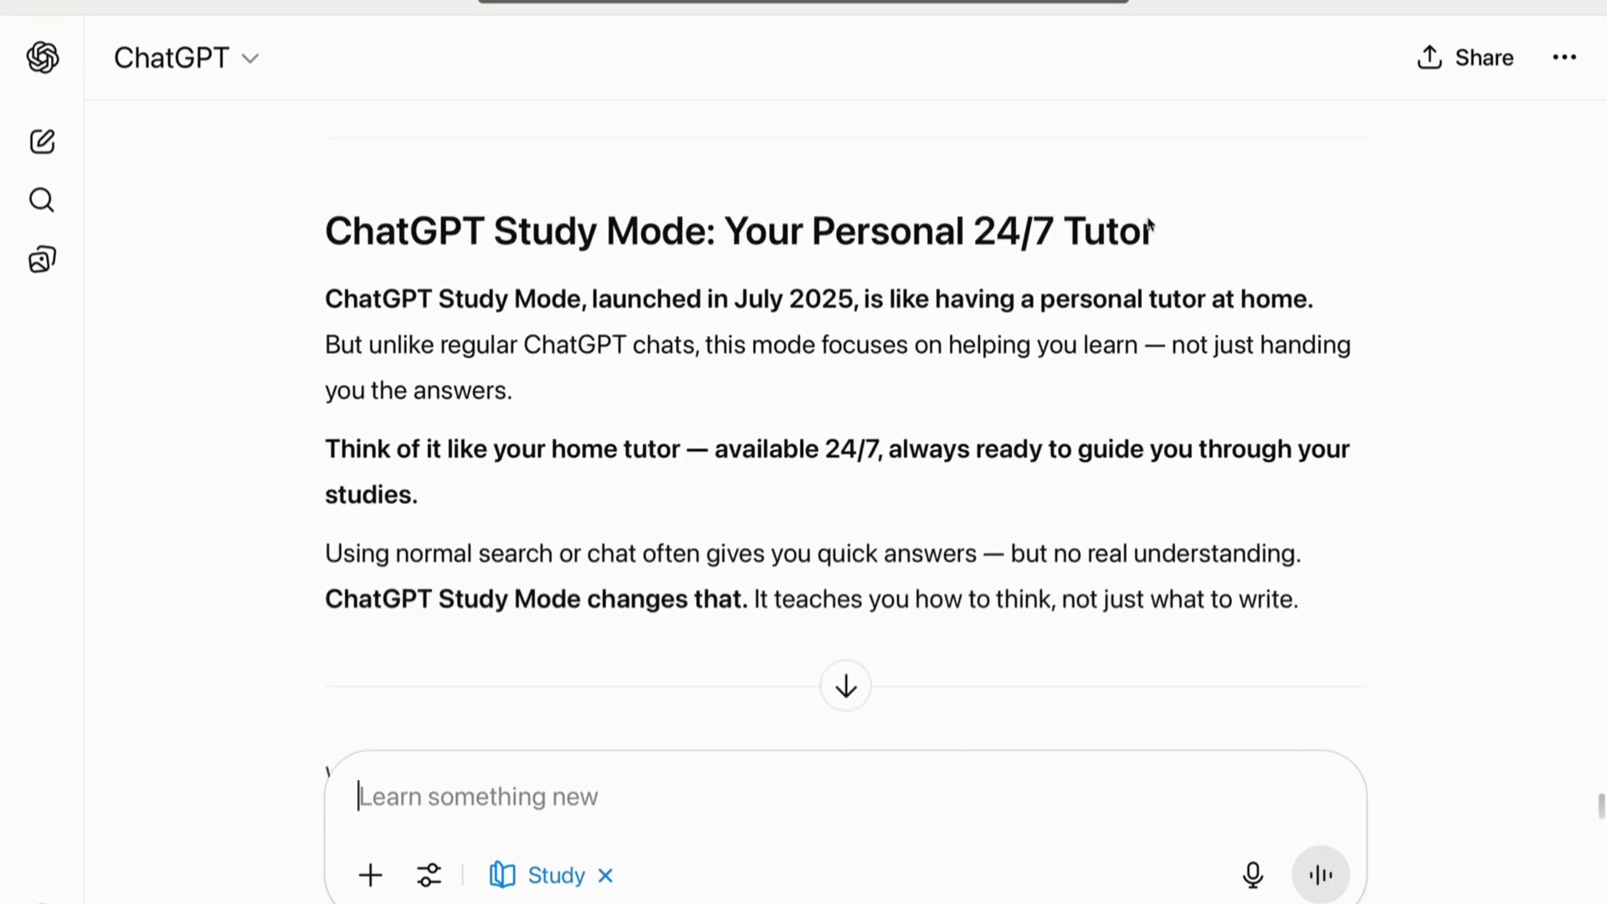
Review the compiled blog text, highlighting the 24/7 wording, the launch date and the closing paragraph, and read the suggested further sections.
scroll(901, 339, down, 1)
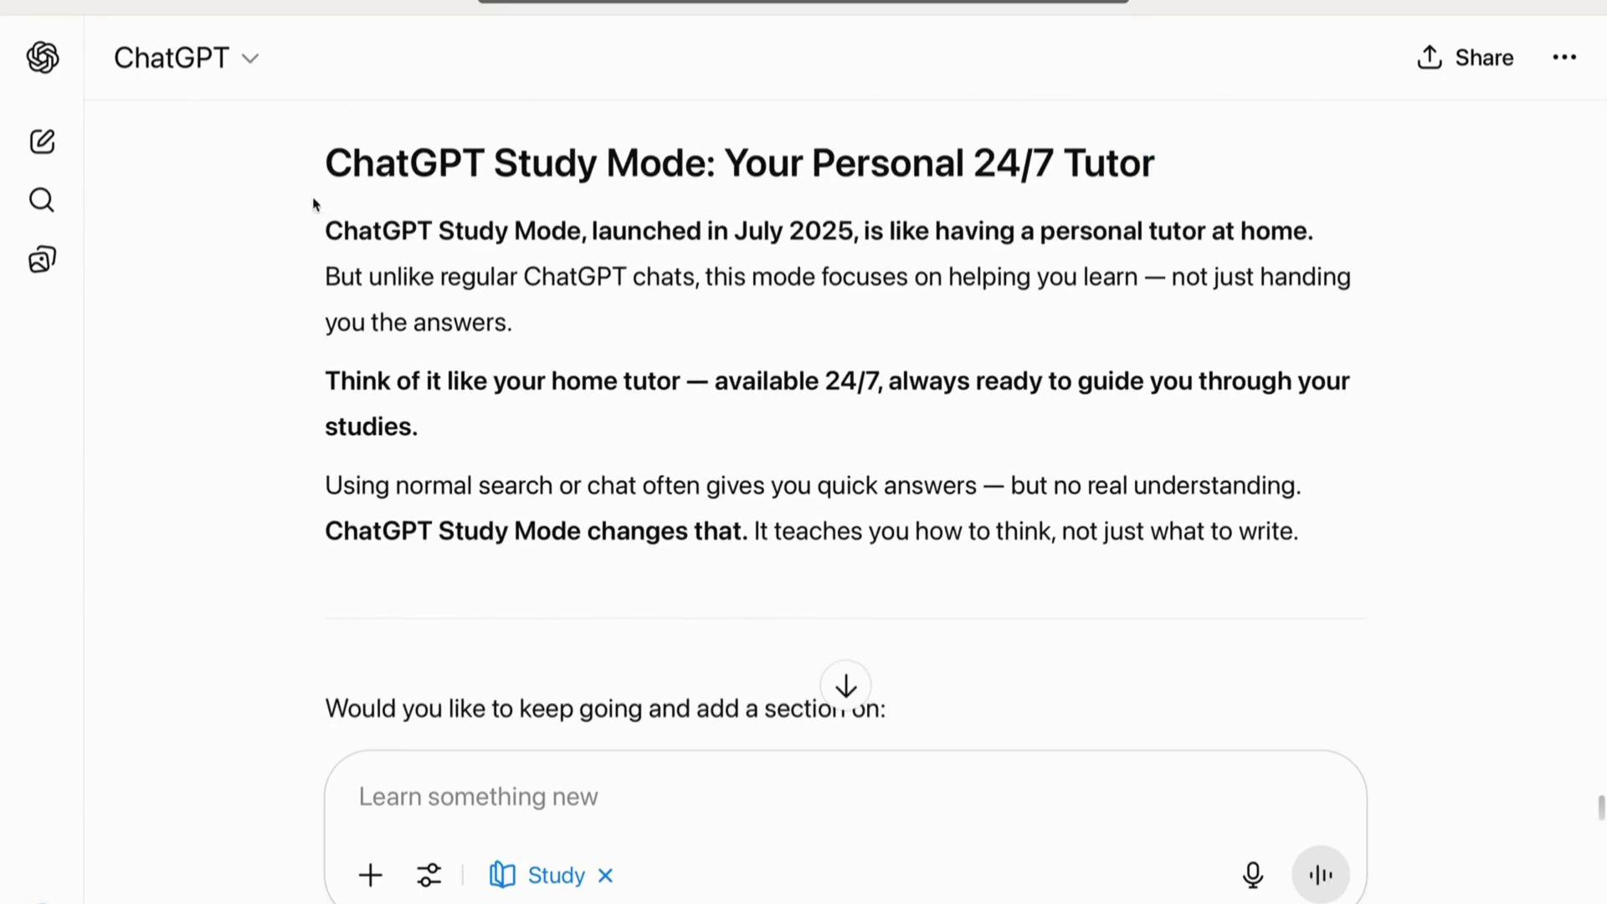
scroll(690, 341, down, 1)
drag(887, 299, 822, 298)
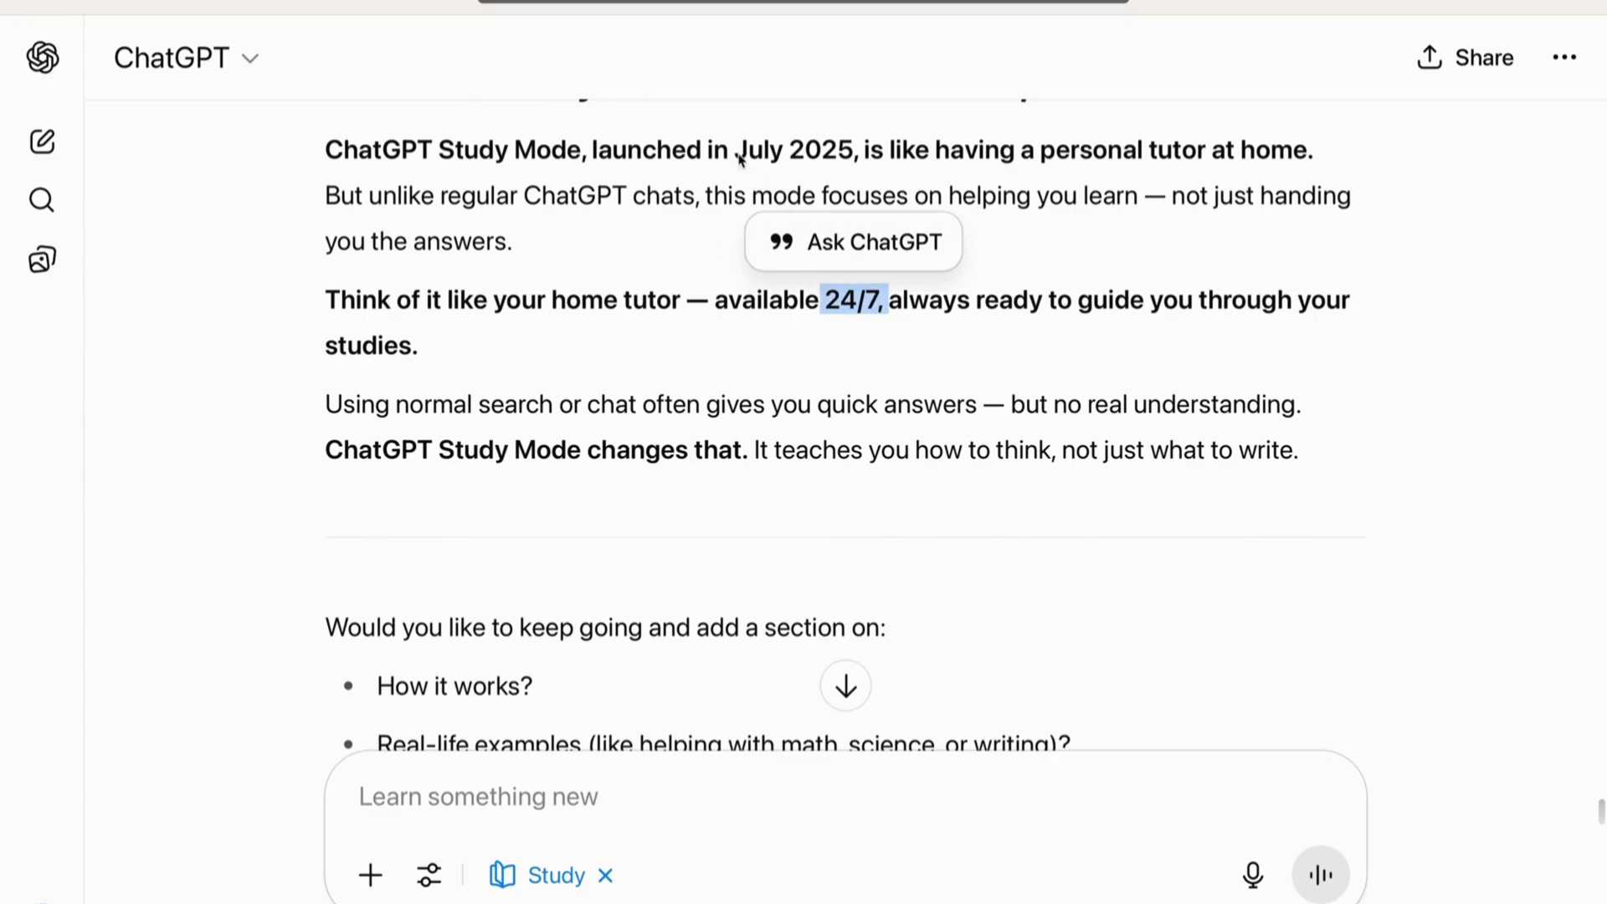
drag(740, 159, 944, 161)
scroll(609, 403, down, 1)
drag(321, 330, 1334, 373)
click(1186, 372)
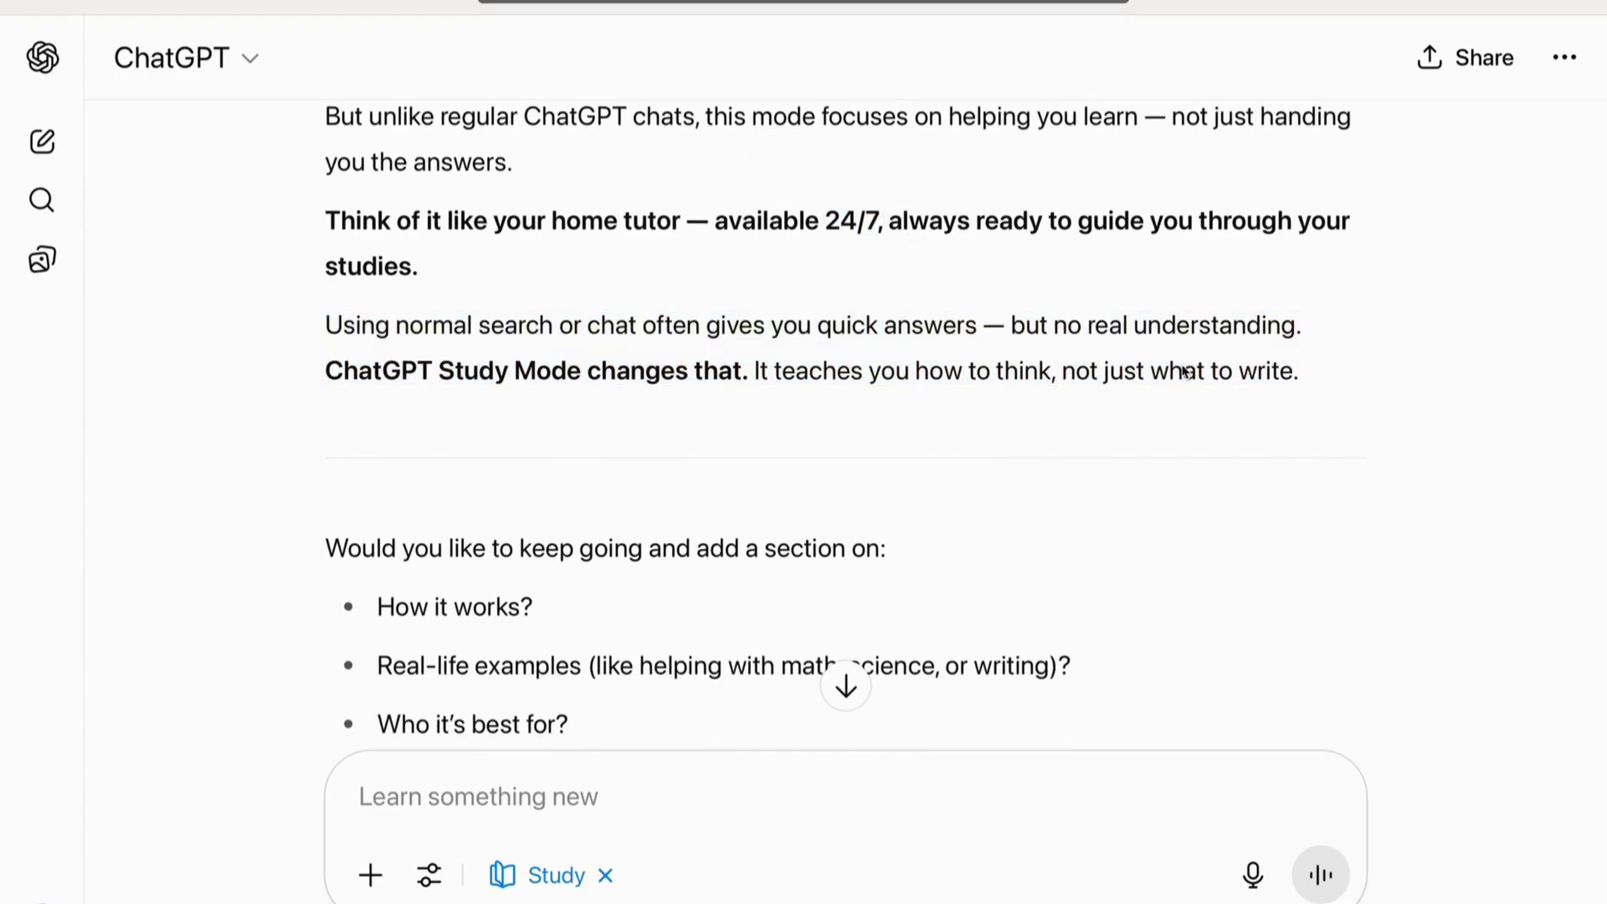
scroll(692, 506, up, 1)
scroll(692, 506, down, 5)
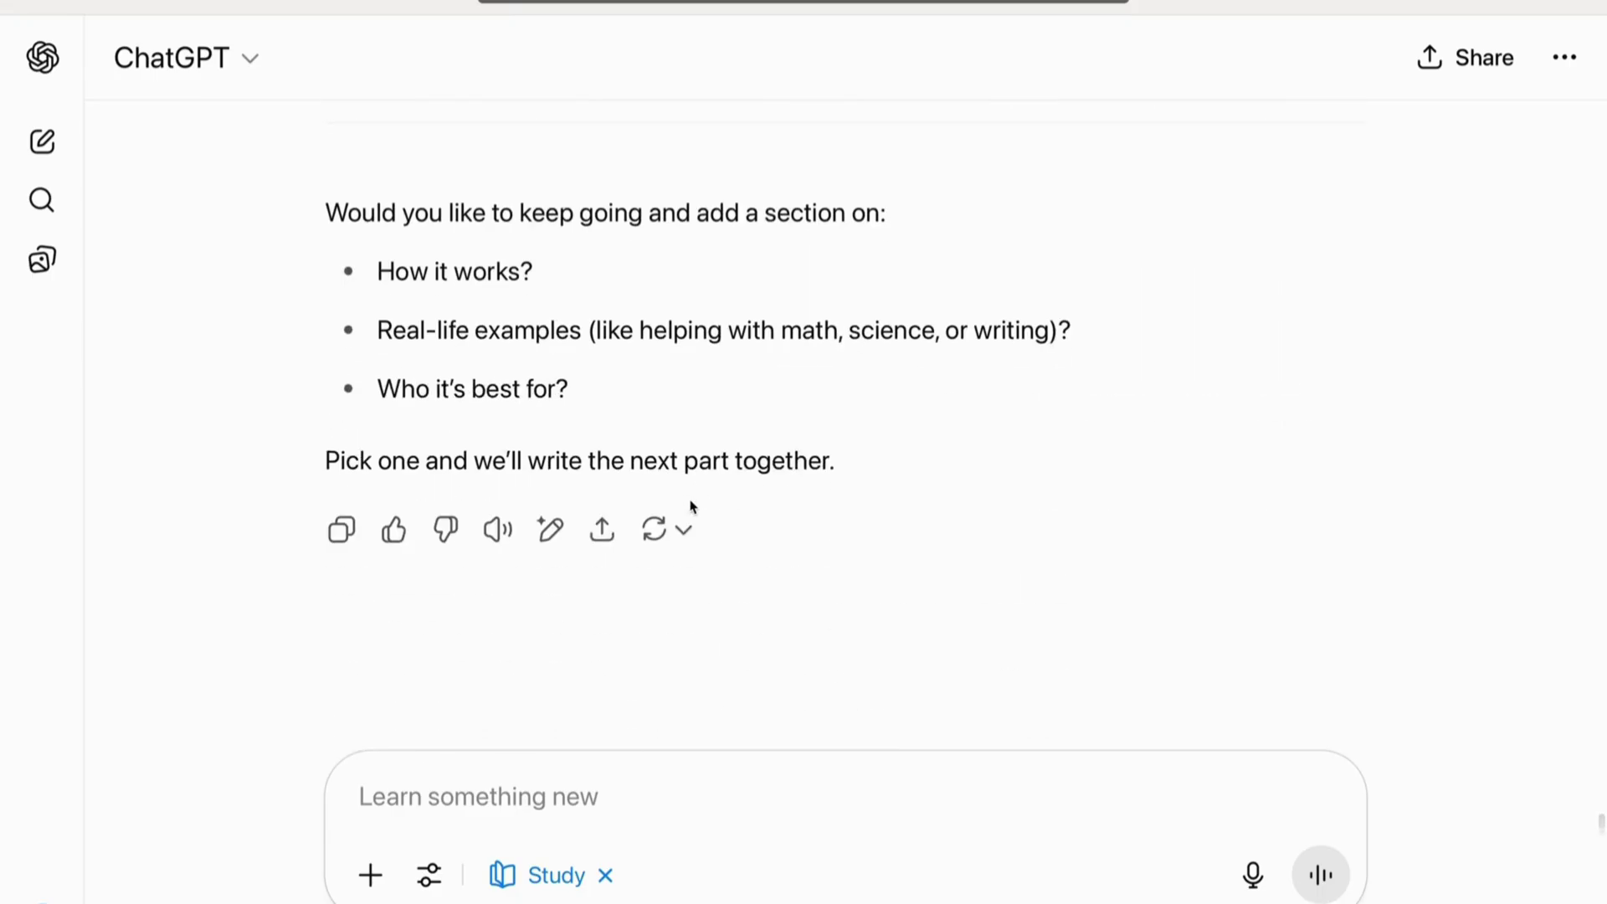